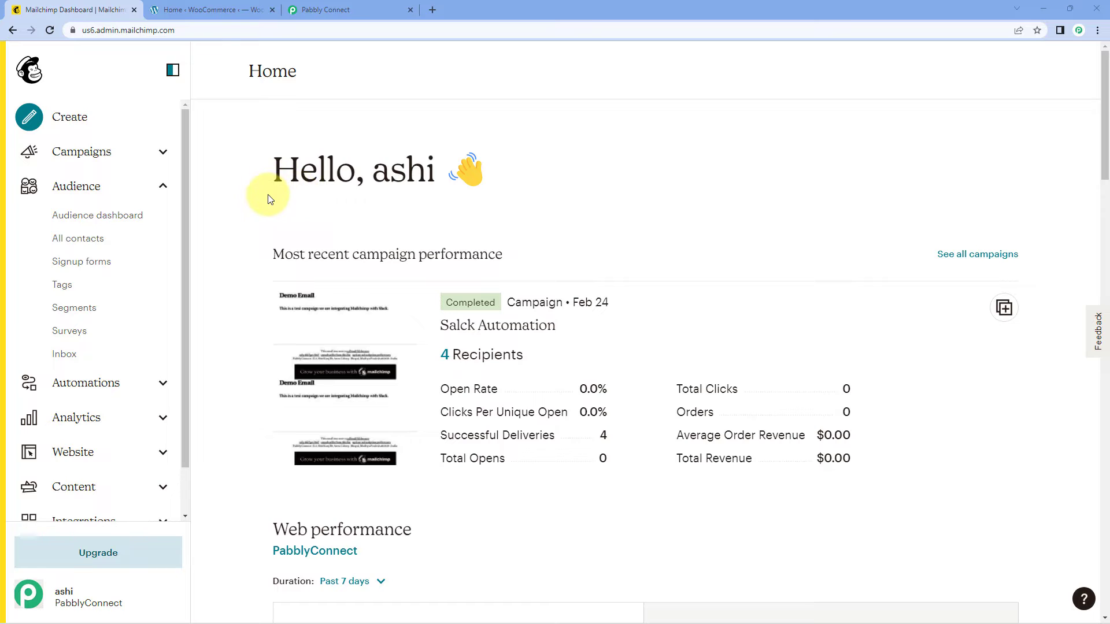
{"action": "left_click", "coordinate": [237, 10]}
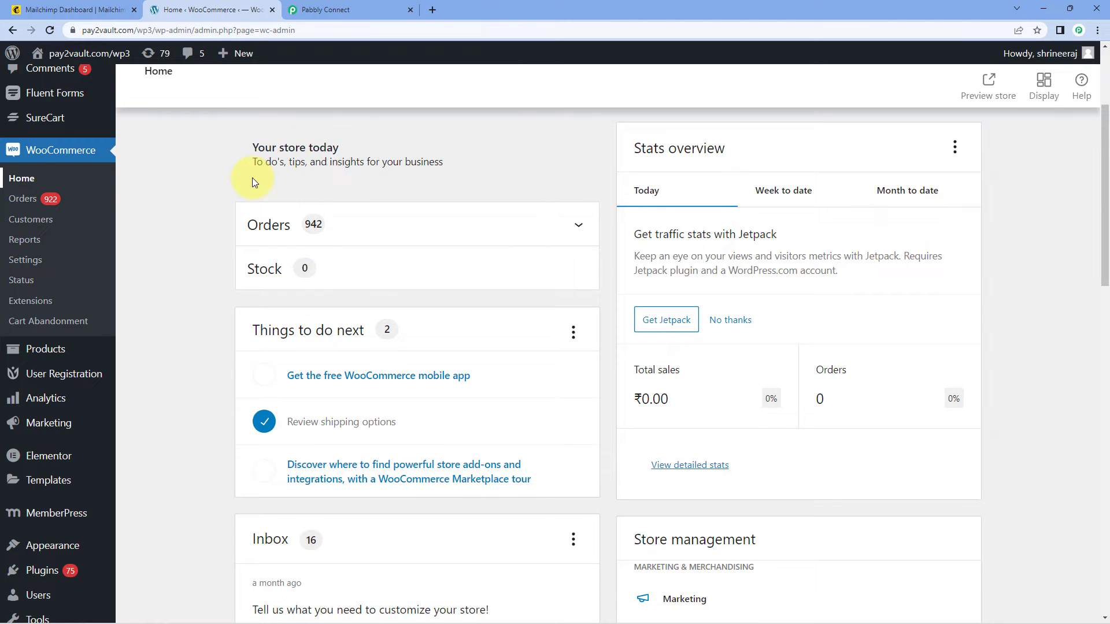
{"action": "left_click", "coordinate": [75, 10]}
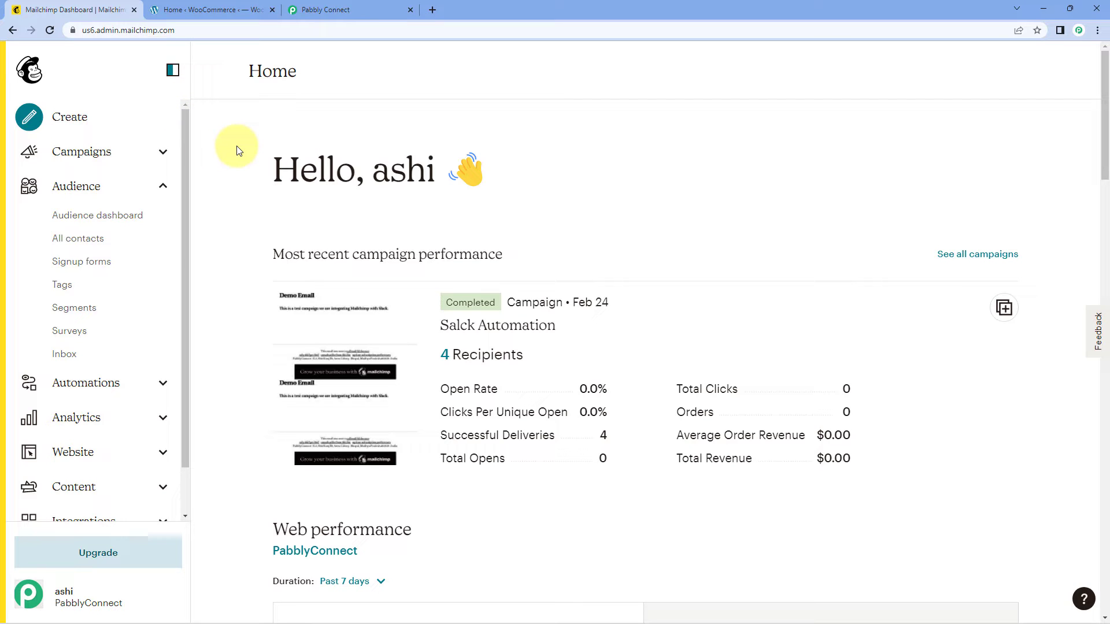
{"action": "left_click", "coordinate": [218, 9]}
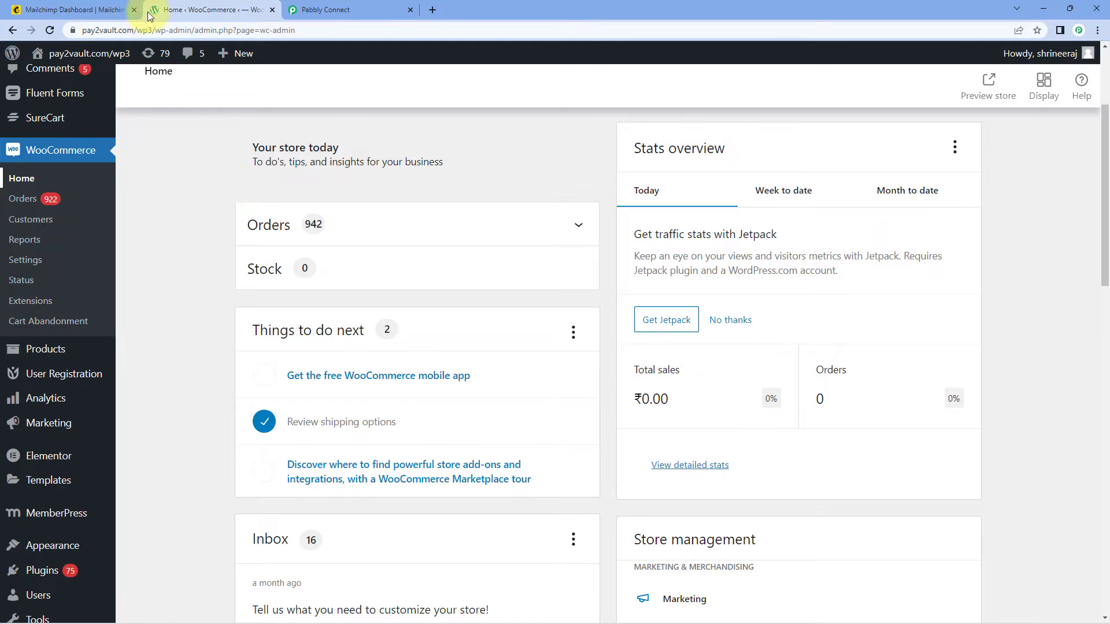
{"action": "left_click", "coordinate": [115, 9]}
{"action": "left_click", "coordinate": [203, 9]}
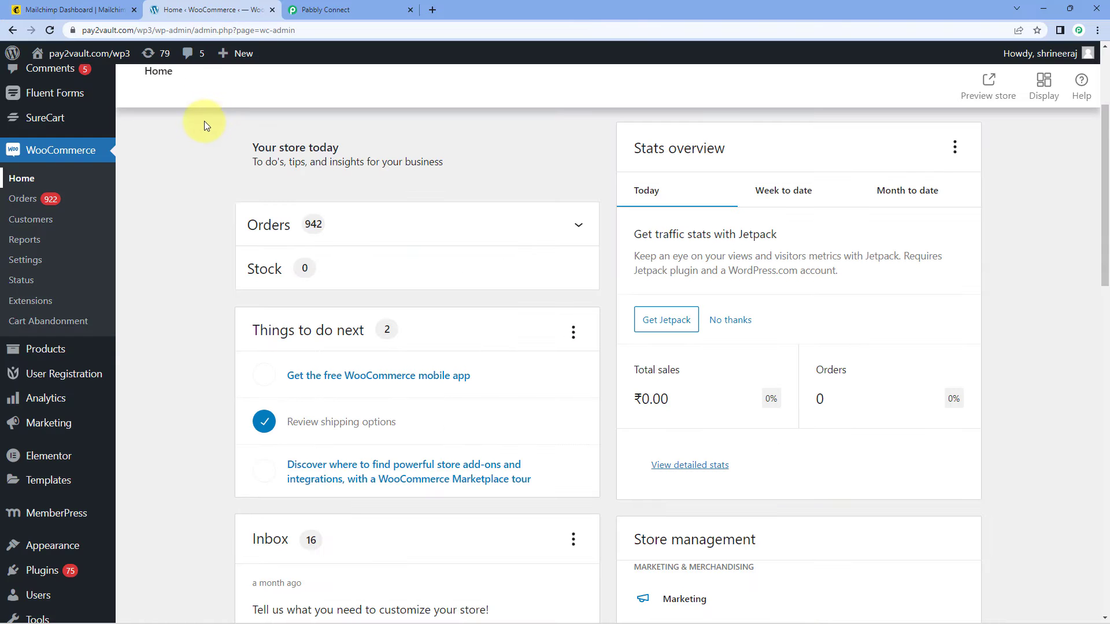
Switch to Pabbly Connect and create a workflow named "mailchimp to WooCommerce".
{"action": "left_click", "coordinate": [337, 10]}
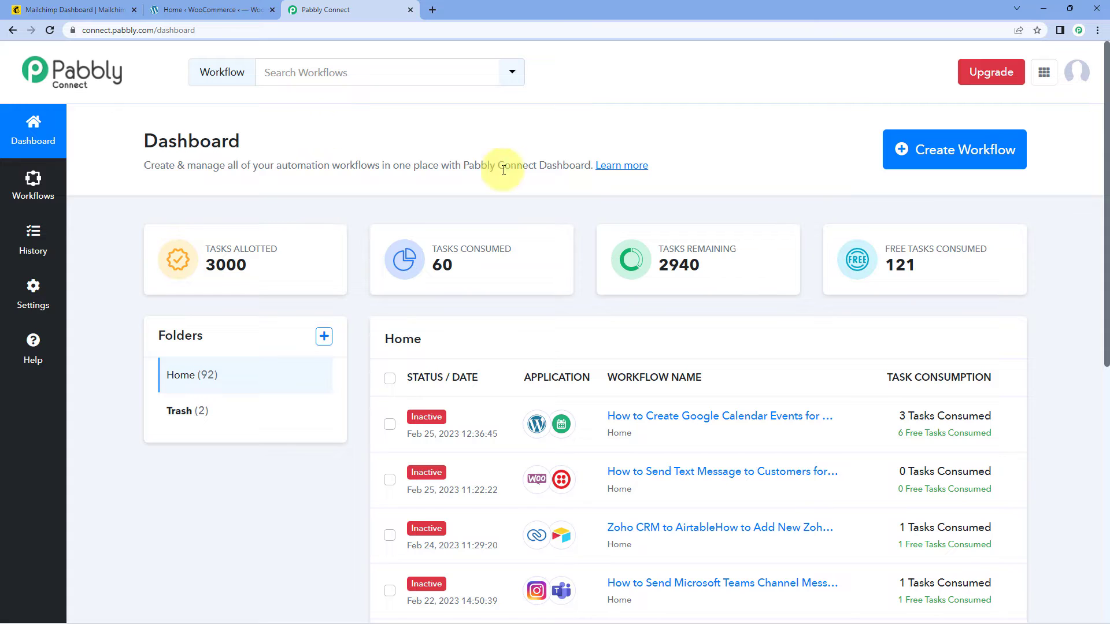
{"action": "left_click", "coordinate": [955, 149]}
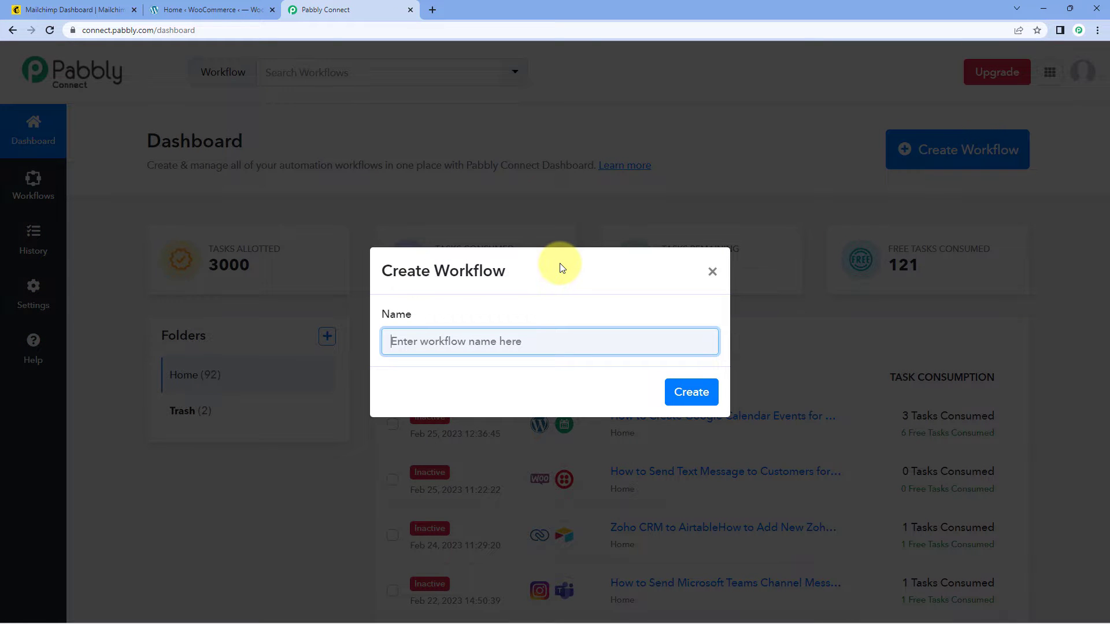
{"action": "type", "text": "mailchimp to"}
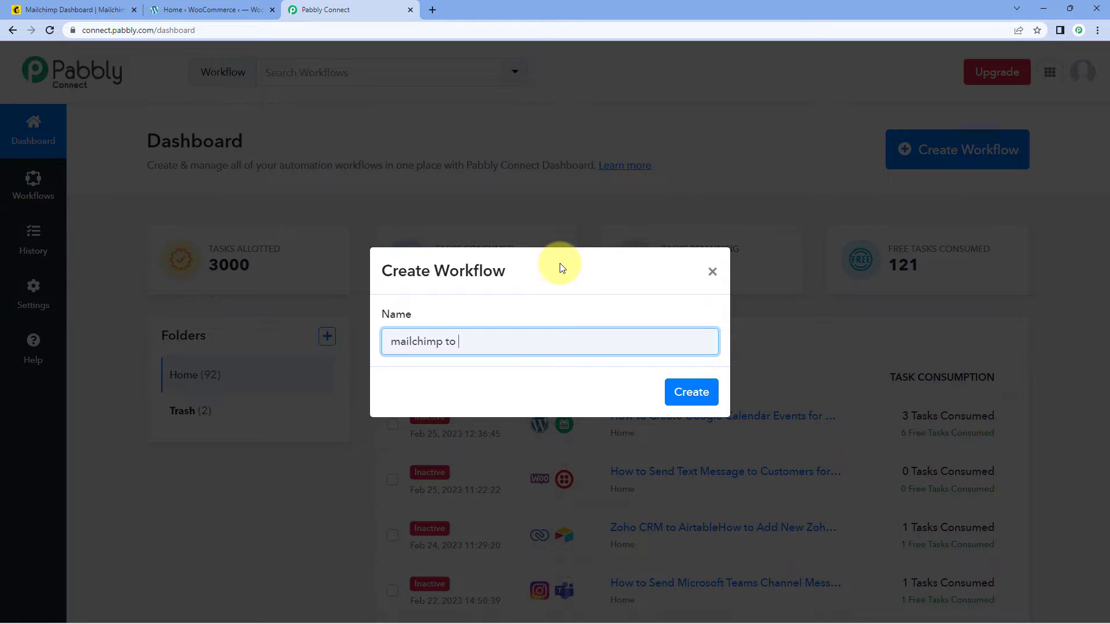
{"action": "type", "text": " WooCommerce"}
{"action": "left_click", "coordinate": [696, 392]}
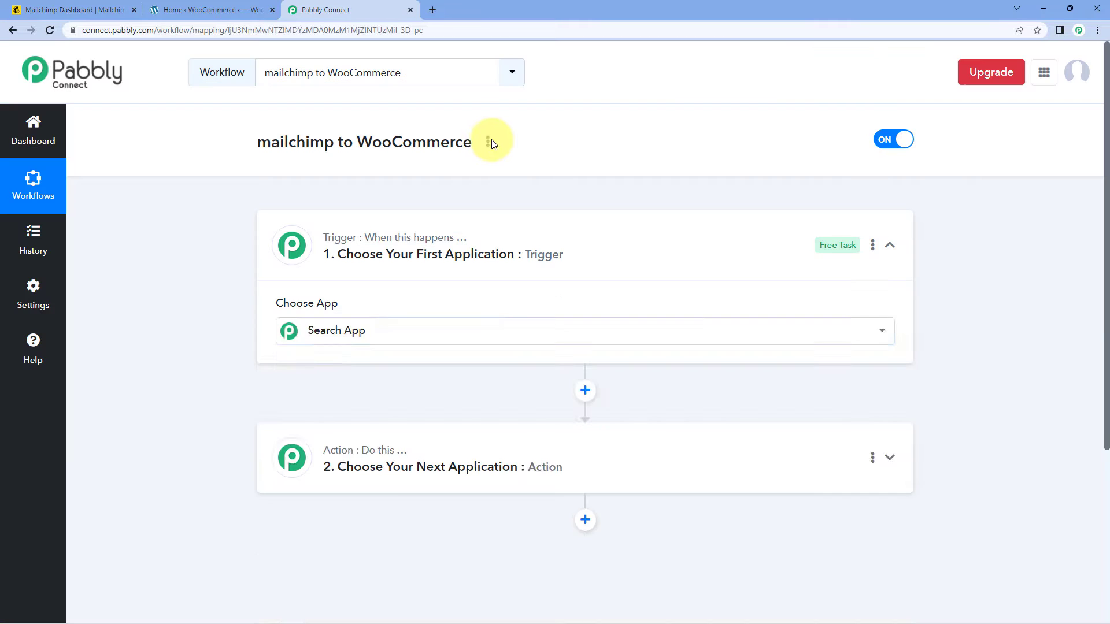
Rename the workflow to "Mailchimp to WooCommerce" with a capital M.
{"action": "left_click", "coordinate": [489, 142]}
{"action": "left_click", "coordinate": [459, 173]}
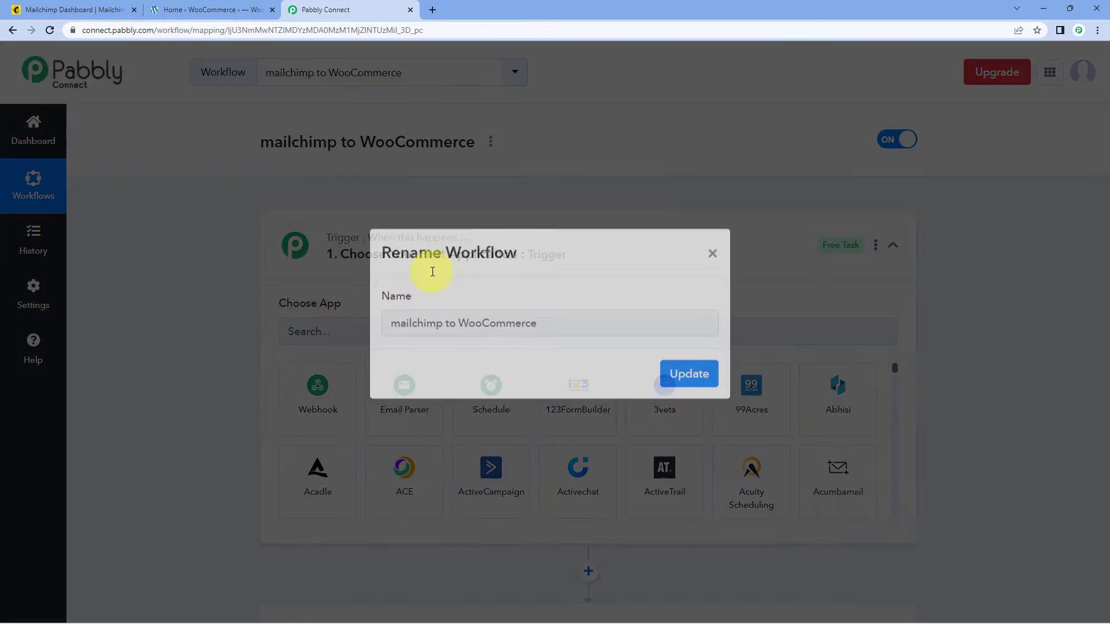
{"action": "left_click", "coordinate": [402, 348]}
{"action": "key", "text": "BackSpace"}
{"action": "type", "text": "M"}
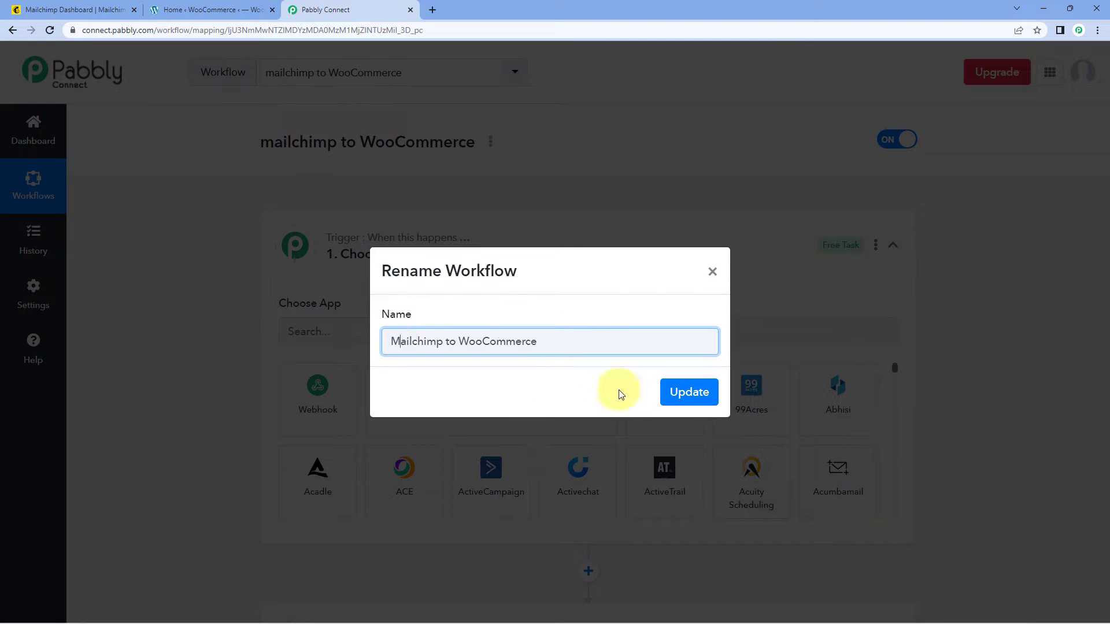
{"action": "left_click", "coordinate": [694, 399]}
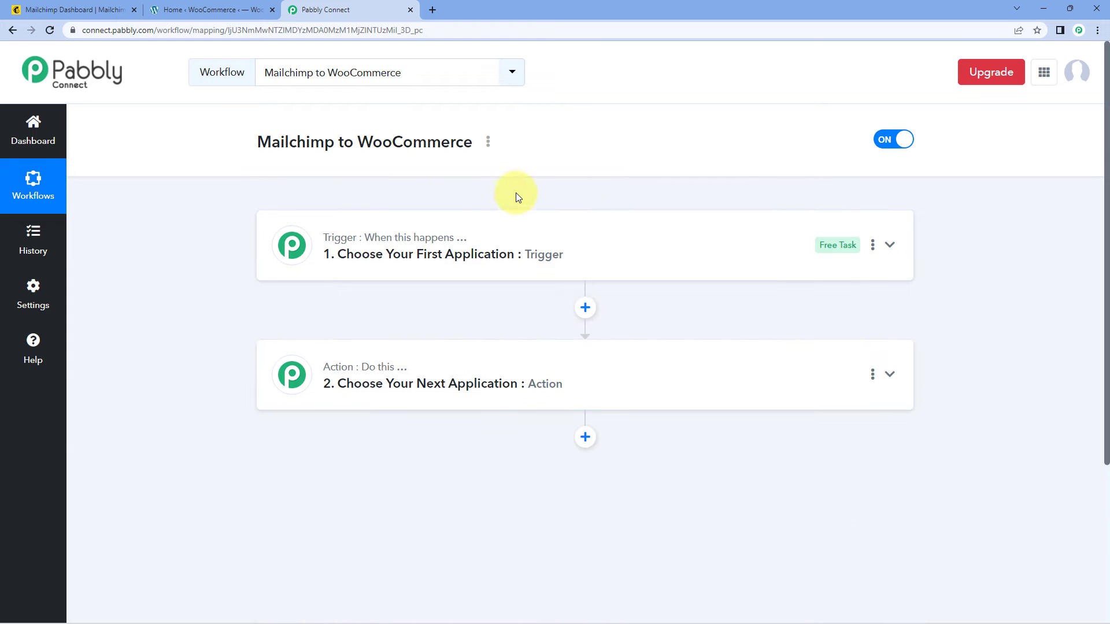
Expand the workflow's trigger step to show its app selection.
{"action": "scroll", "coordinate": [515, 192], "scroll_direction": "down", "scroll_amount": 1}
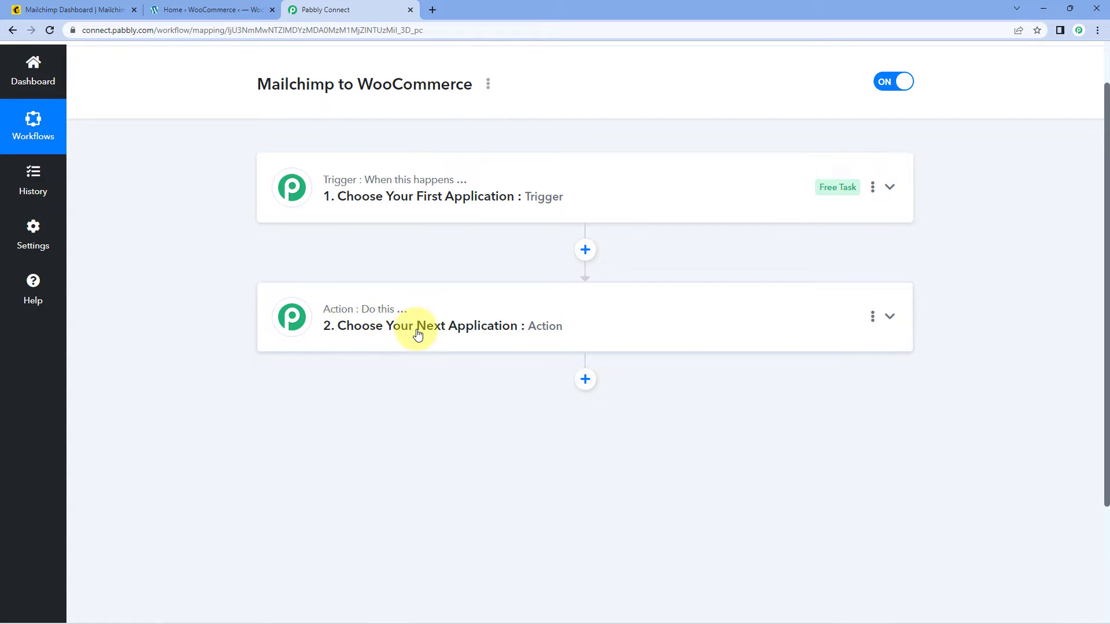
{"action": "left_click", "coordinate": [536, 188]}
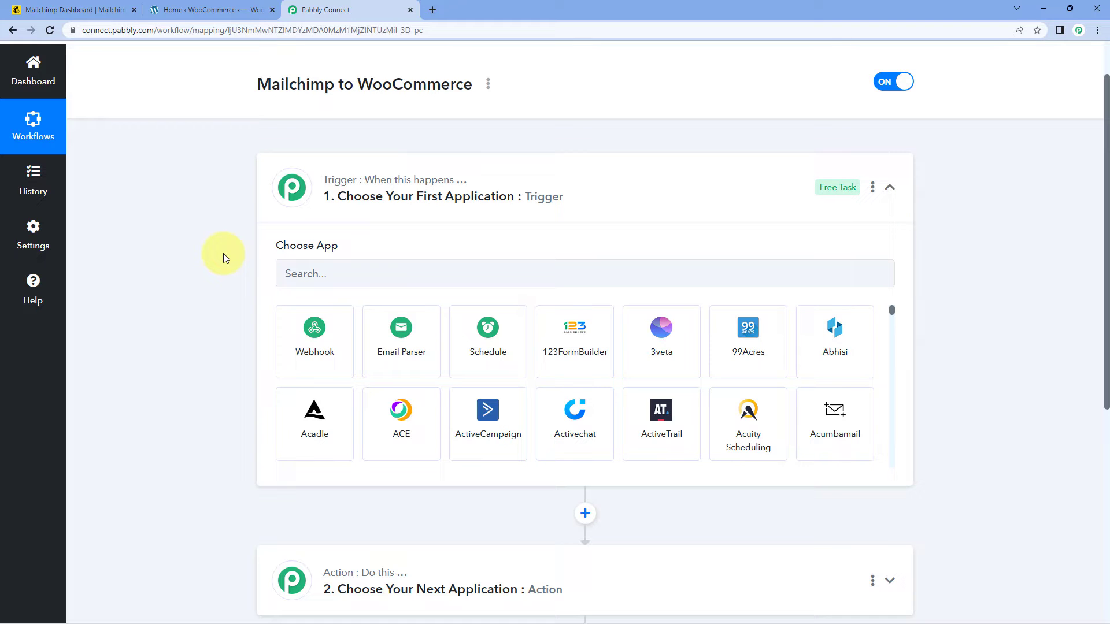
{"action": "left_click", "coordinate": [26, 10]}
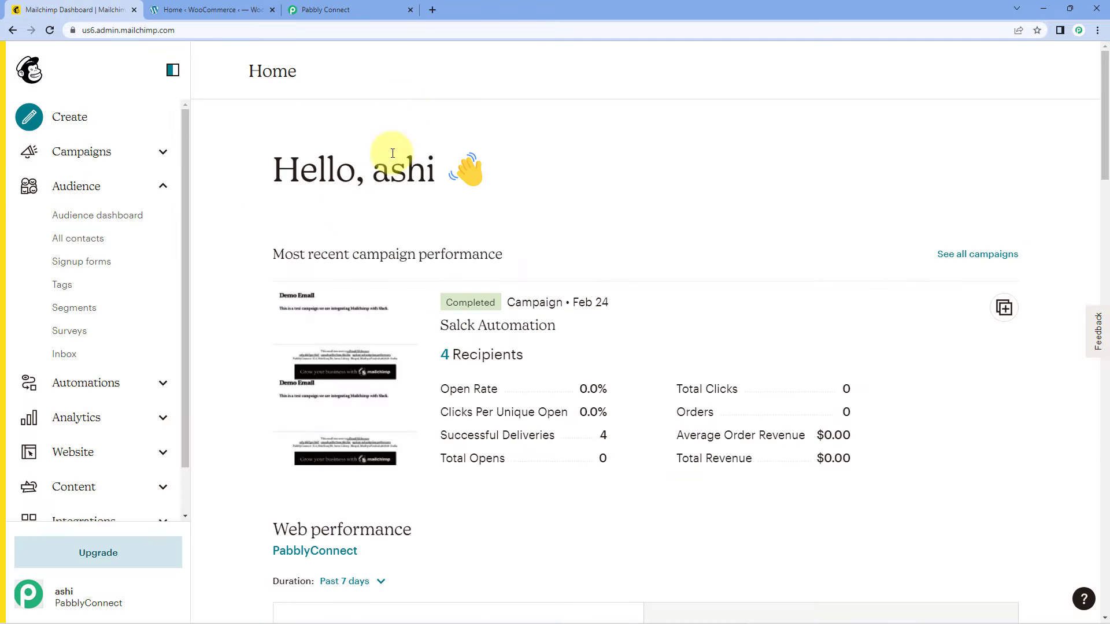
{"action": "left_click", "coordinate": [325, 10]}
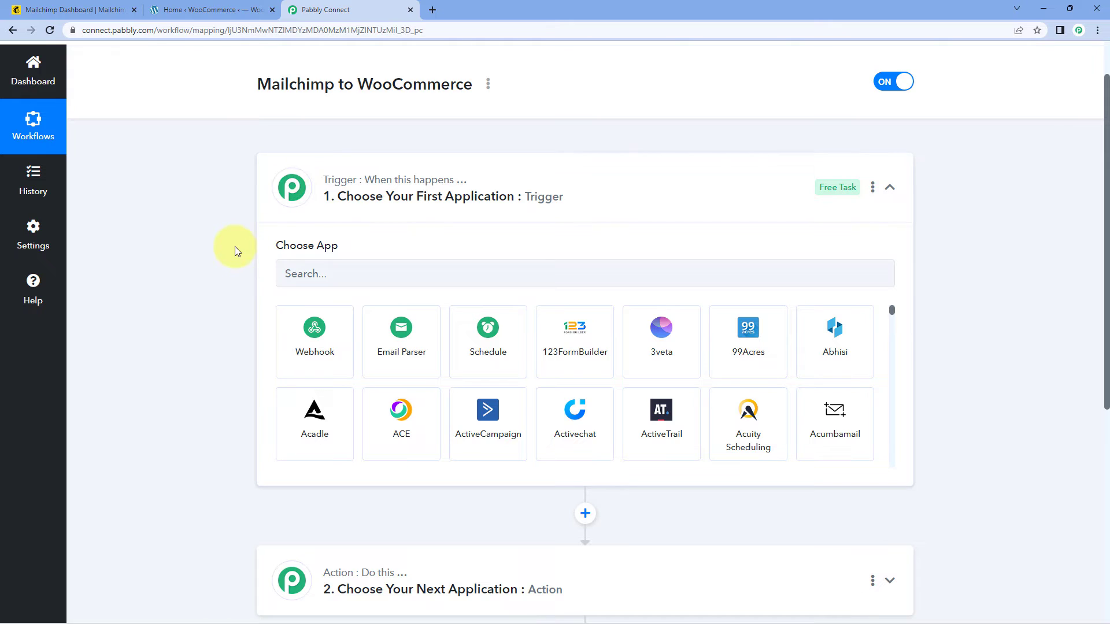
{"action": "key", "text": "ctrl+1"}
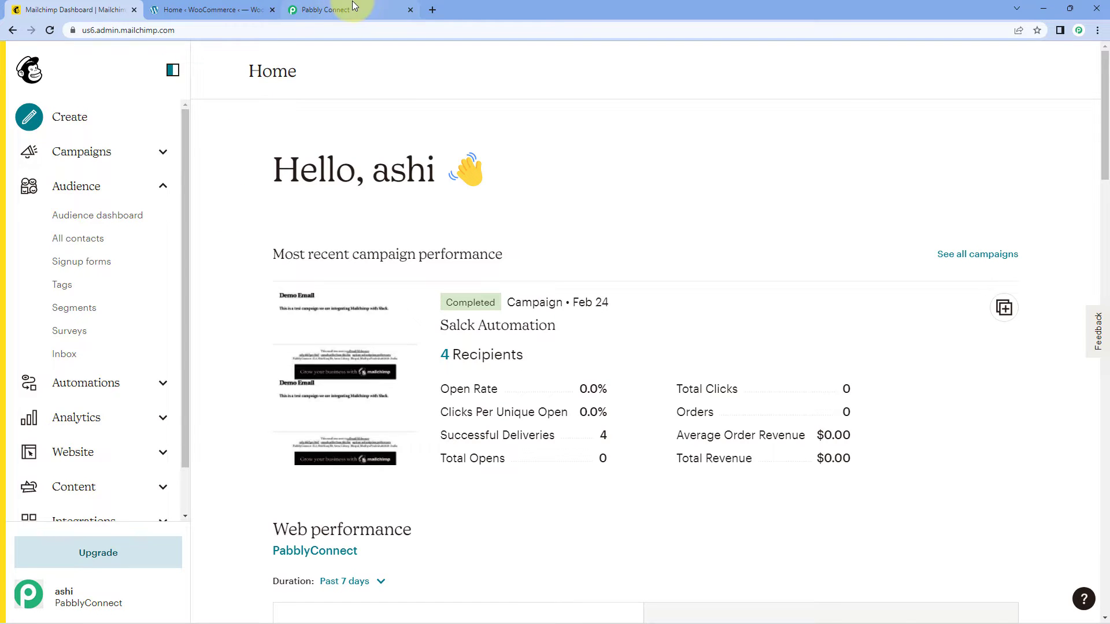
{"action": "left_click", "coordinate": [324, 9]}
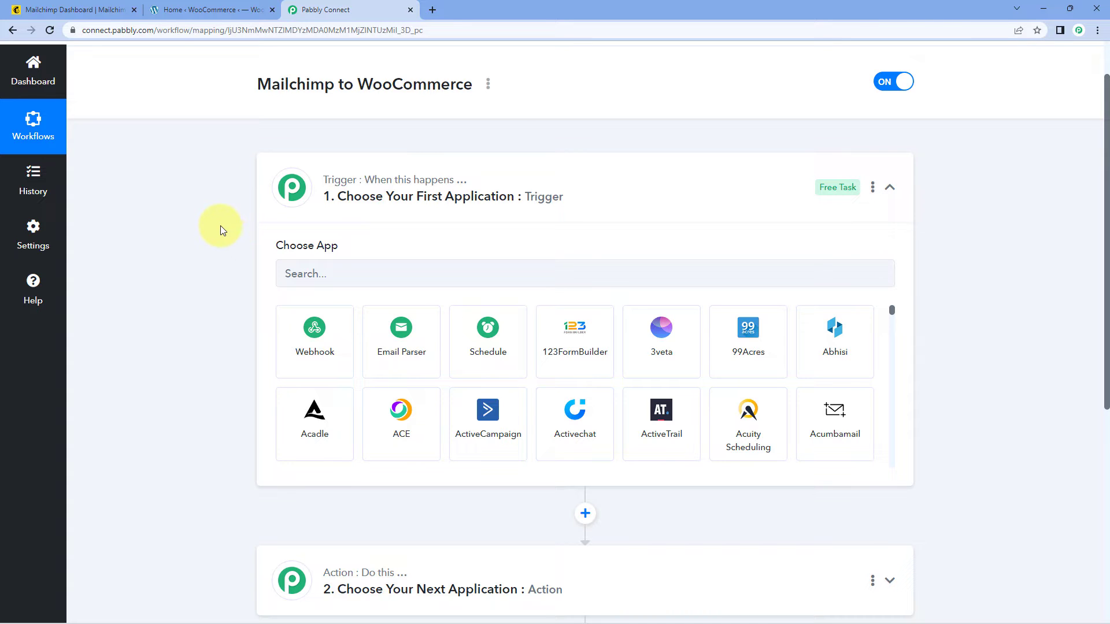
{"action": "scroll", "coordinate": [225, 227], "scroll_direction": "down", "scroll_amount": 2}
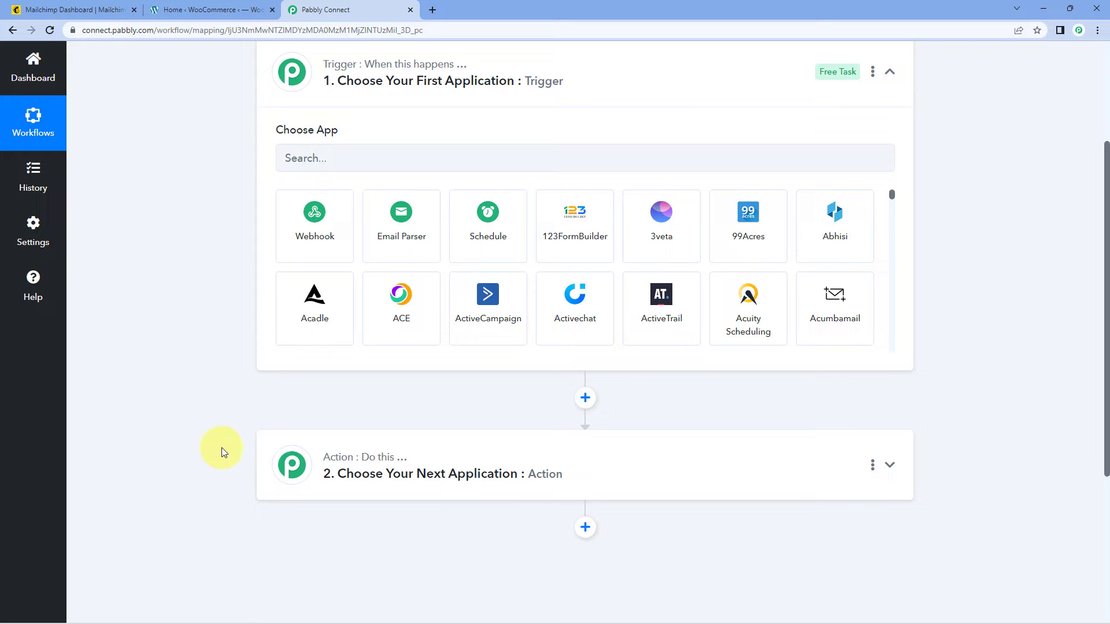
{"action": "left_click", "coordinate": [208, 9]}
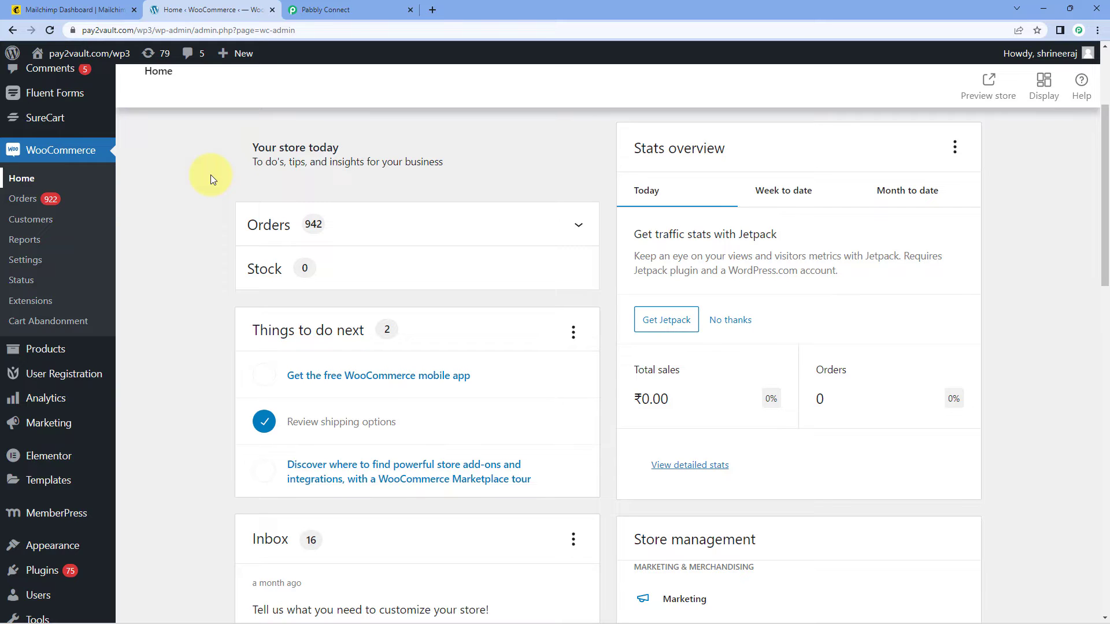
{"action": "left_click", "coordinate": [330, 6]}
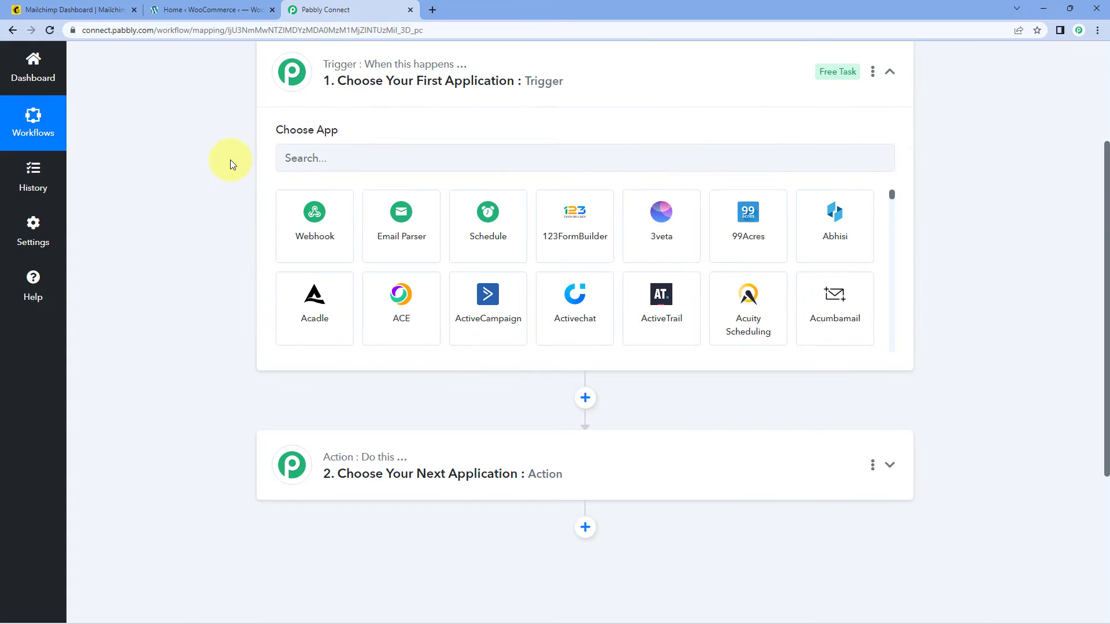
{"action": "scroll", "coordinate": [231, 159], "scroll_direction": "up", "scroll_amount": 2}
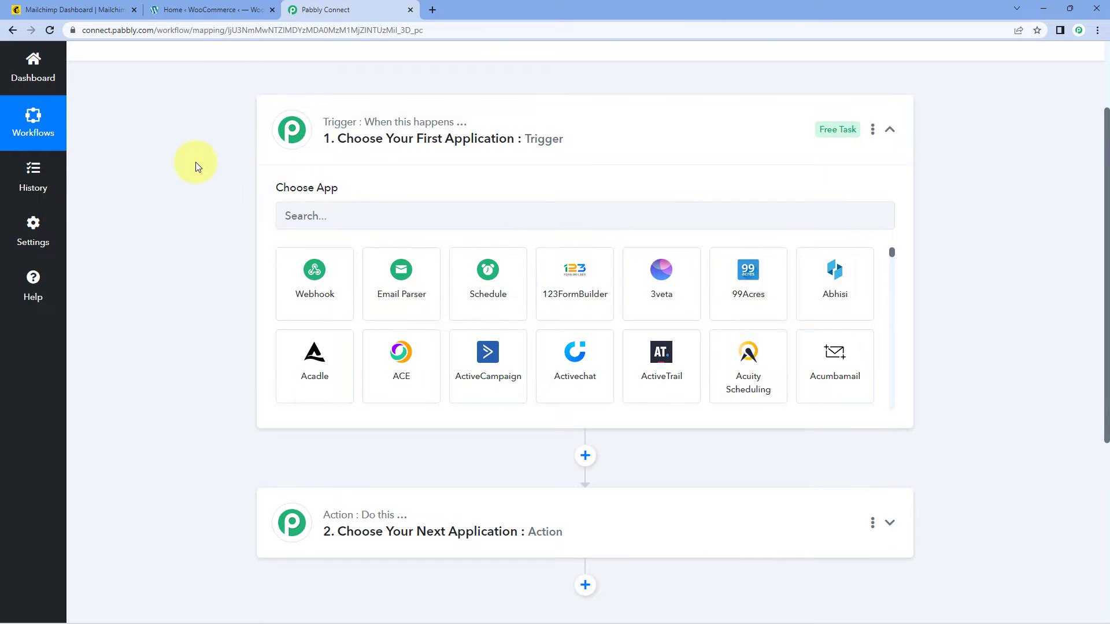
{"action": "scroll", "coordinate": [188, 200], "scroll_direction": "down", "scroll_amount": 1}
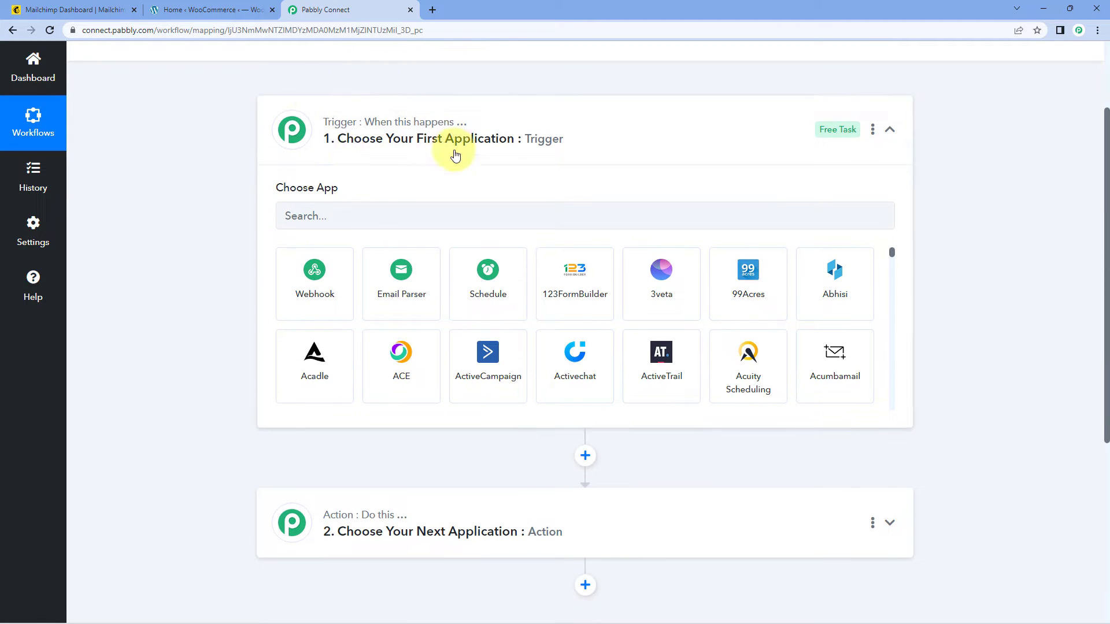
Choose MailChimp as the trigger app and set its trigger event to Email Address Changes.
{"action": "left_click", "coordinate": [338, 215]}
{"action": "type", "text": "Ma"}
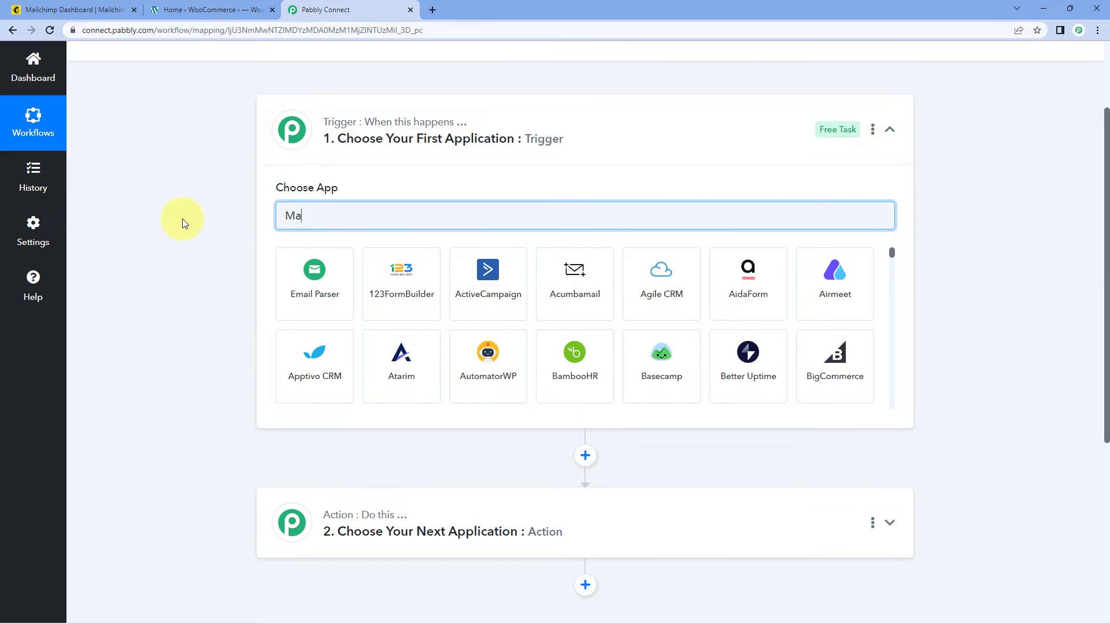
{"action": "type", "text": "llchimp"}
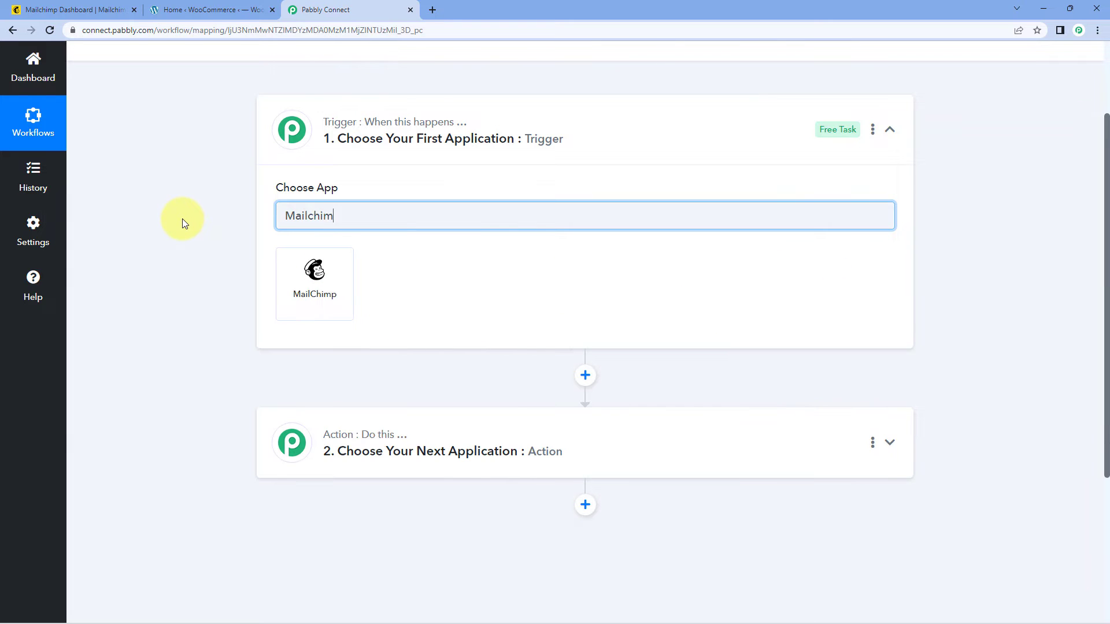
{"action": "left_click", "coordinate": [322, 317]}
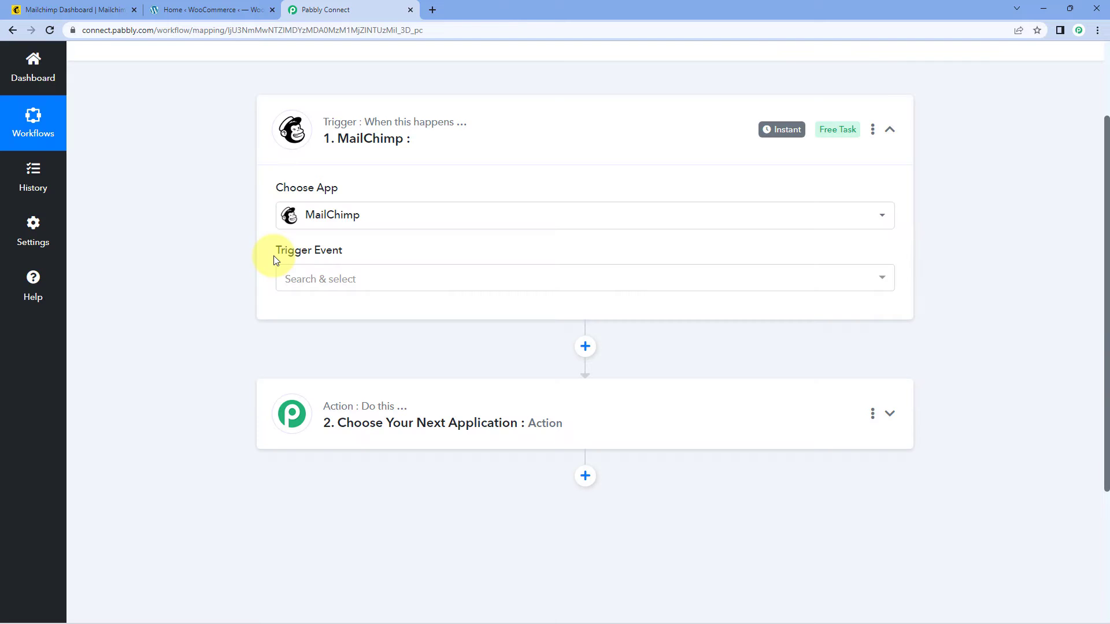
{"action": "left_click", "coordinate": [362, 283]}
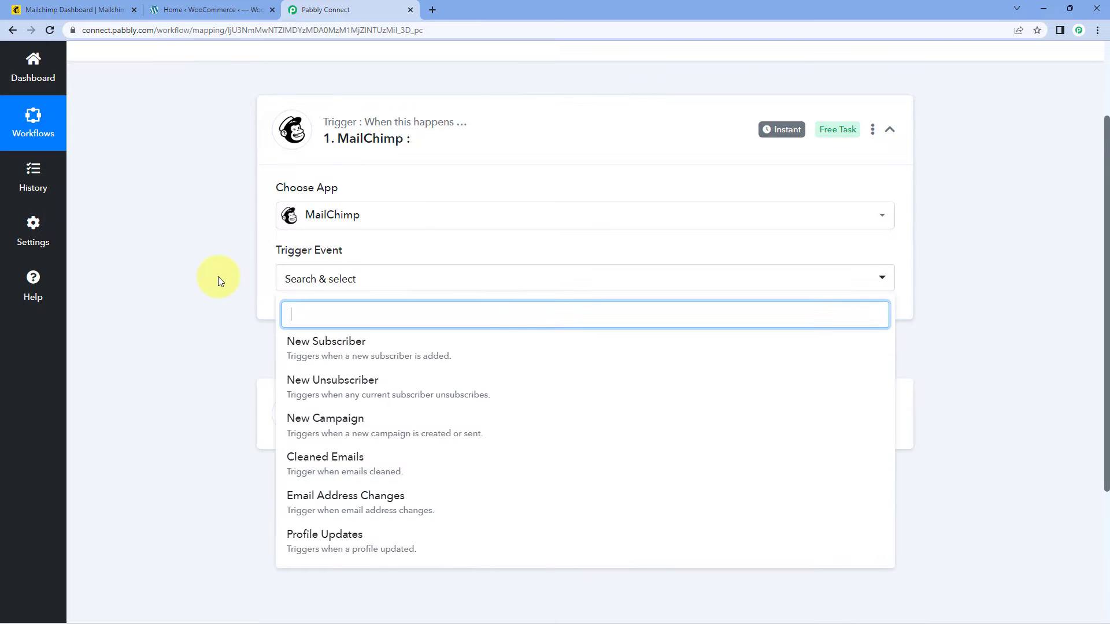
{"action": "scroll", "coordinate": [217, 277], "scroll_direction": "down", "scroll_amount": 1}
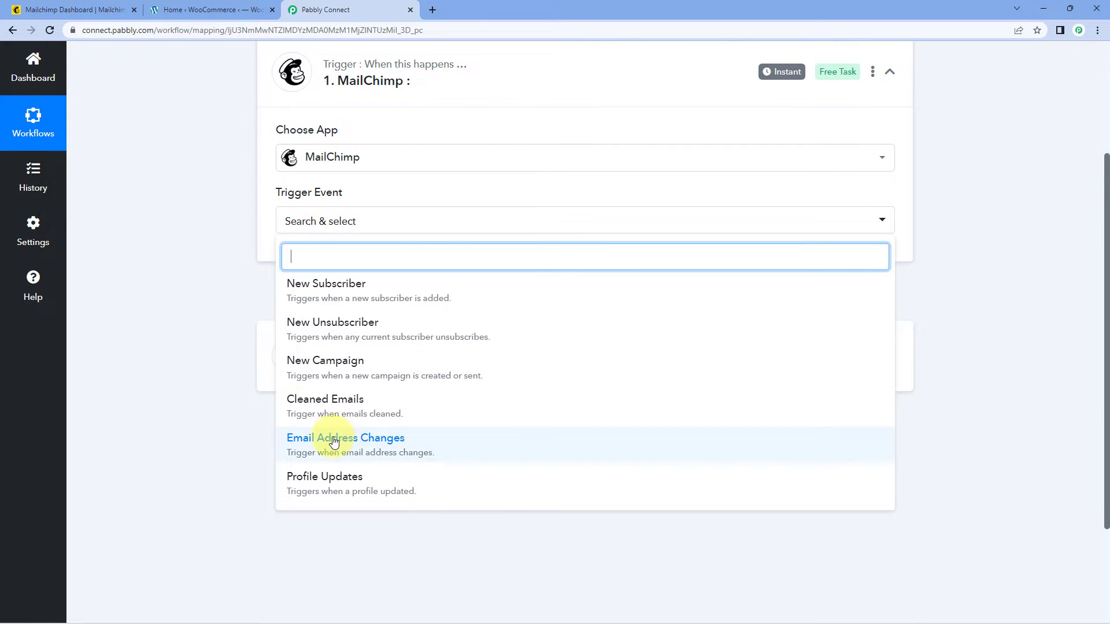
{"action": "left_click", "coordinate": [357, 444]}
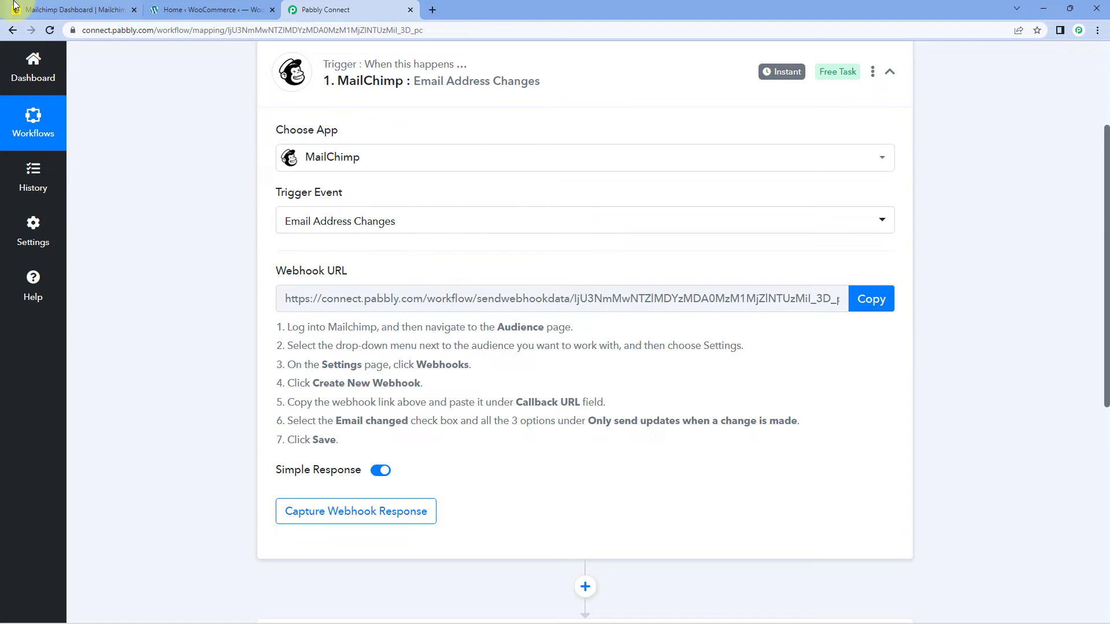
Review the webhook setup instructions and copy the MailChimp trigger's webhook URL.
{"action": "left_click", "coordinate": [46, 8]}
{"action": "left_click", "coordinate": [319, 10]}
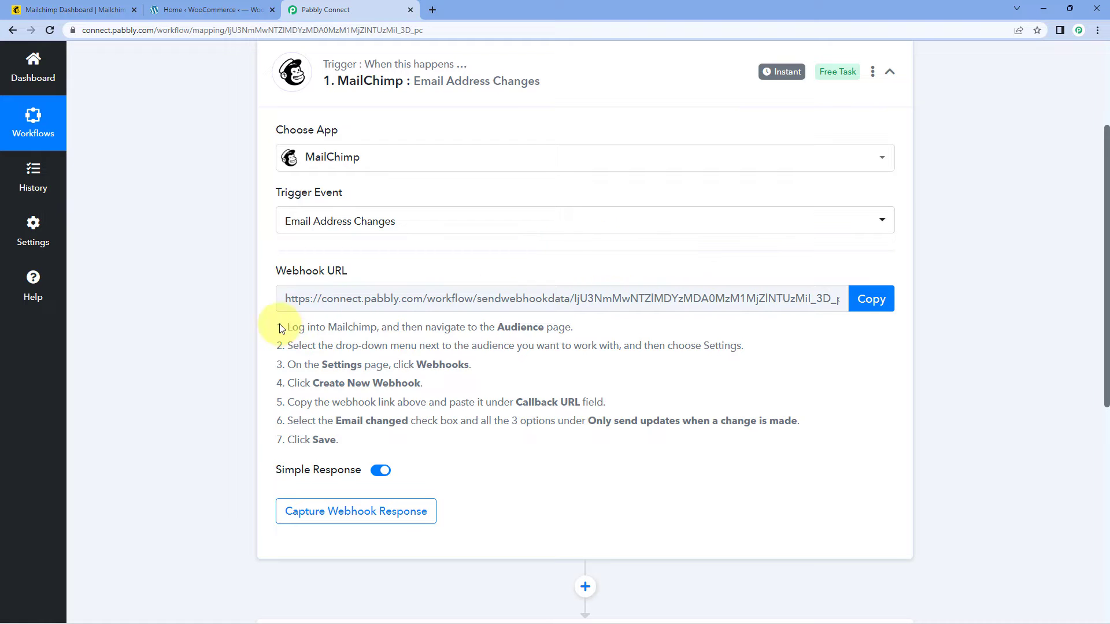
{"action": "left_click_drag", "start_coordinate": [279, 326], "coordinate": [421, 434]}
{"action": "left_click", "coordinate": [436, 379]}
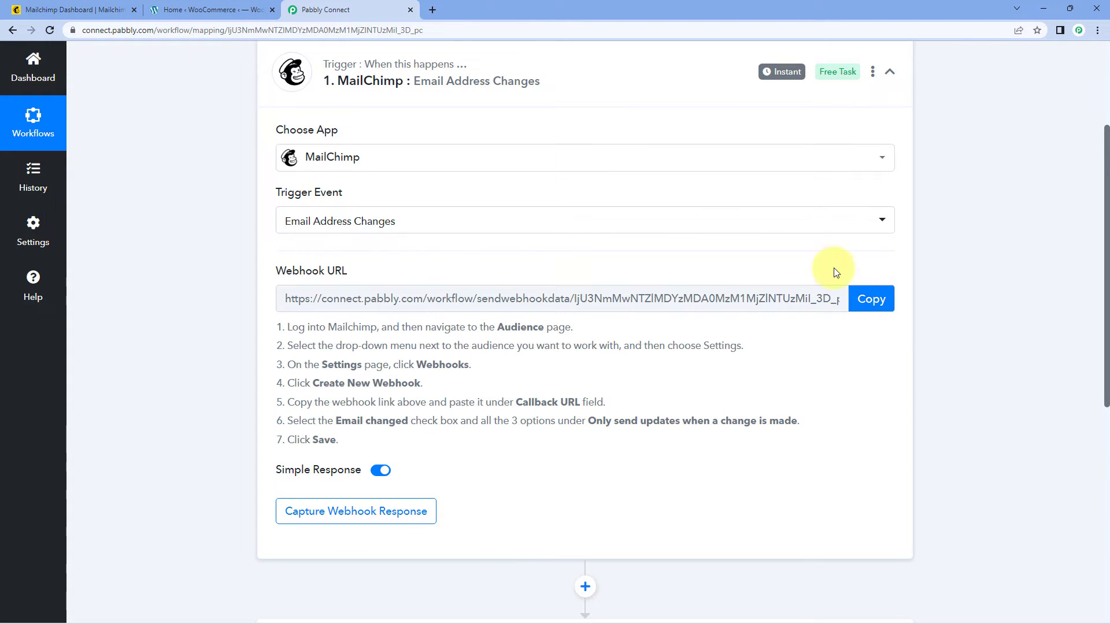
{"action": "left_click", "coordinate": [870, 299]}
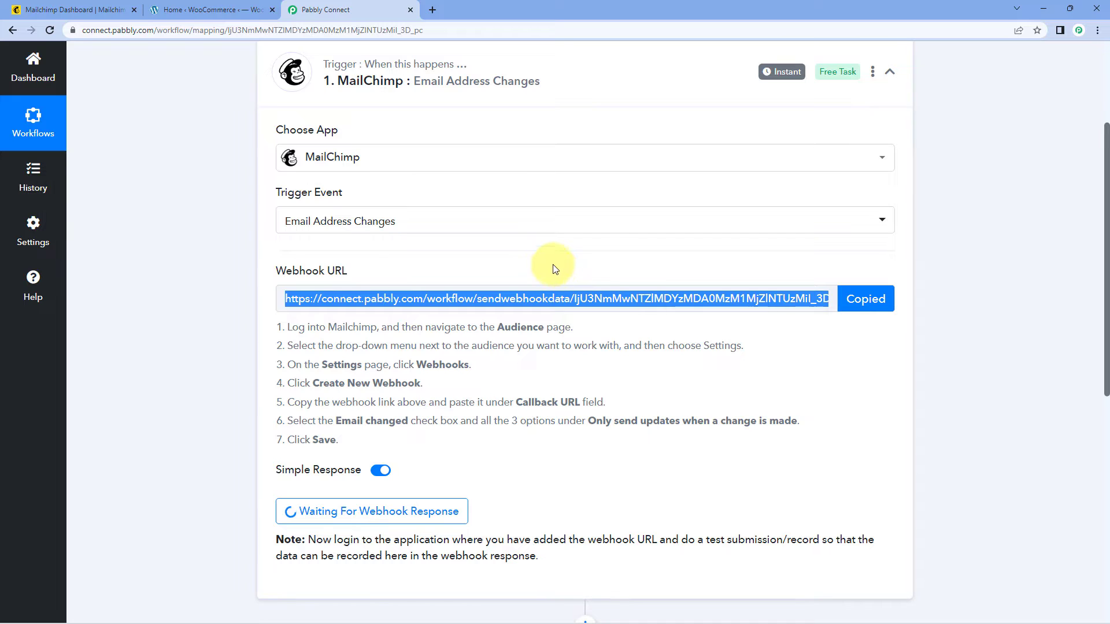
Switch to Mailchimp and open the Webhooks settings of the PabblyConnect audience.
{"action": "left_click", "coordinate": [75, 10]}
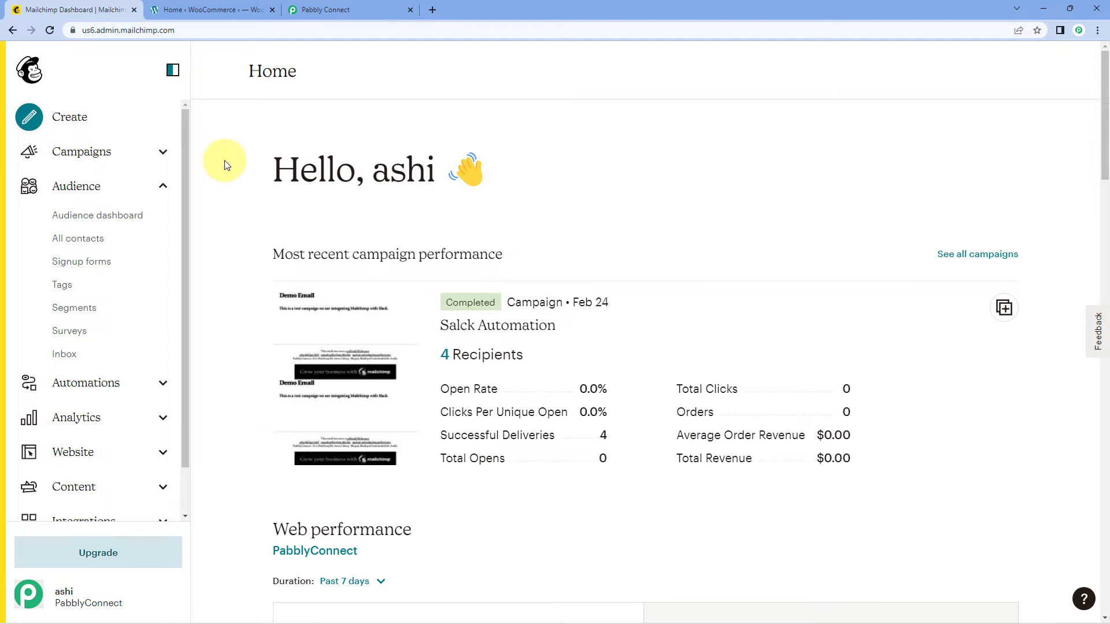
{"action": "left_click", "coordinate": [30, 188]}
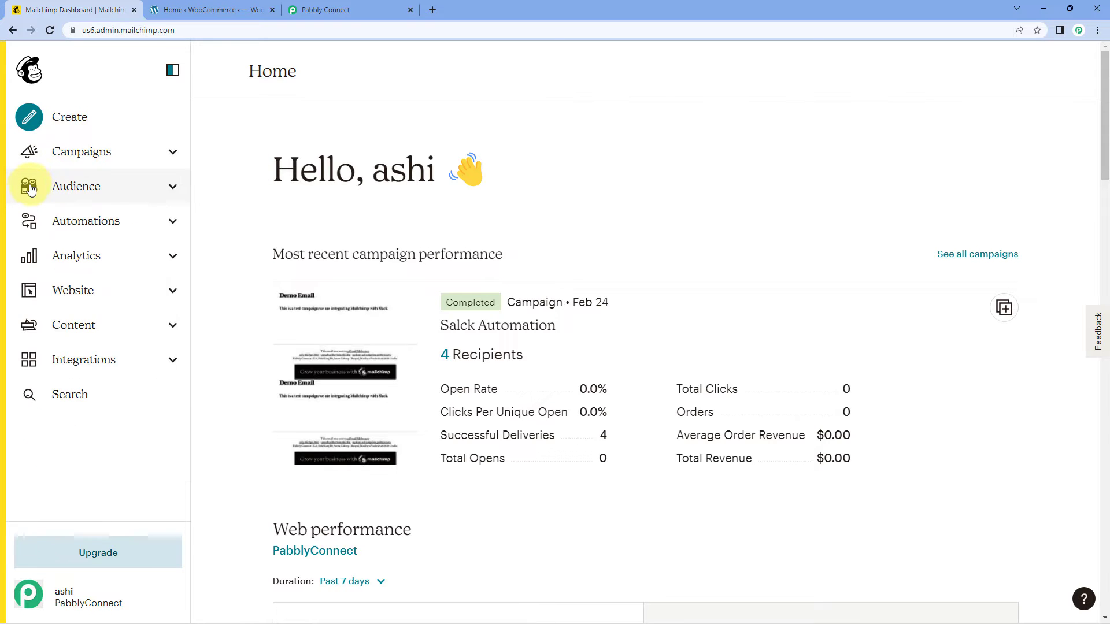
{"action": "left_click", "coordinate": [30, 187]}
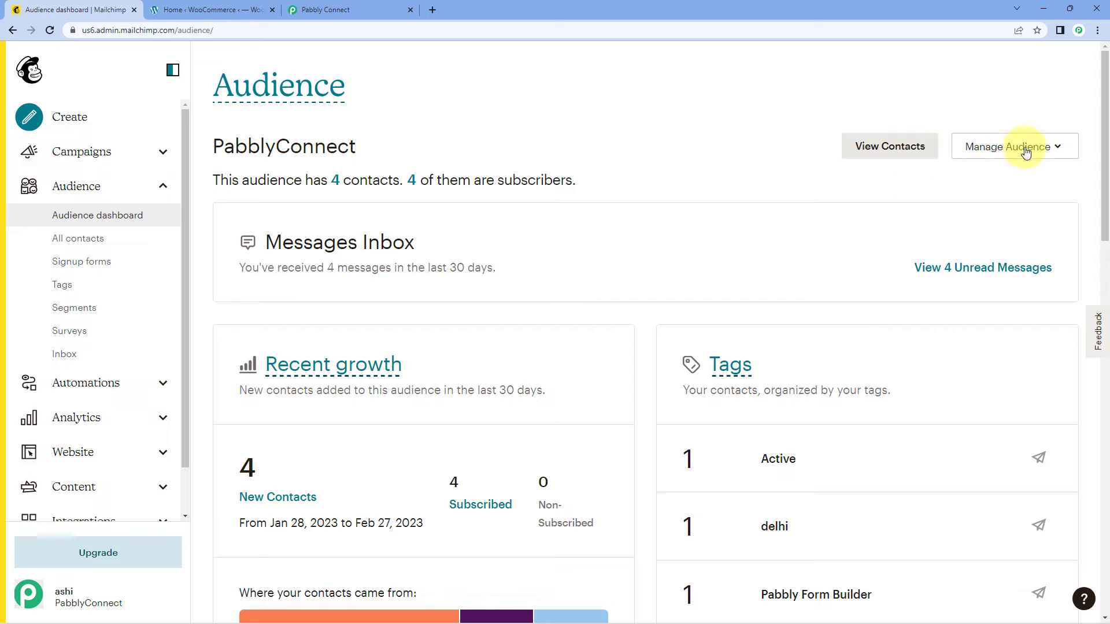
{"action": "left_click", "coordinate": [1058, 148]}
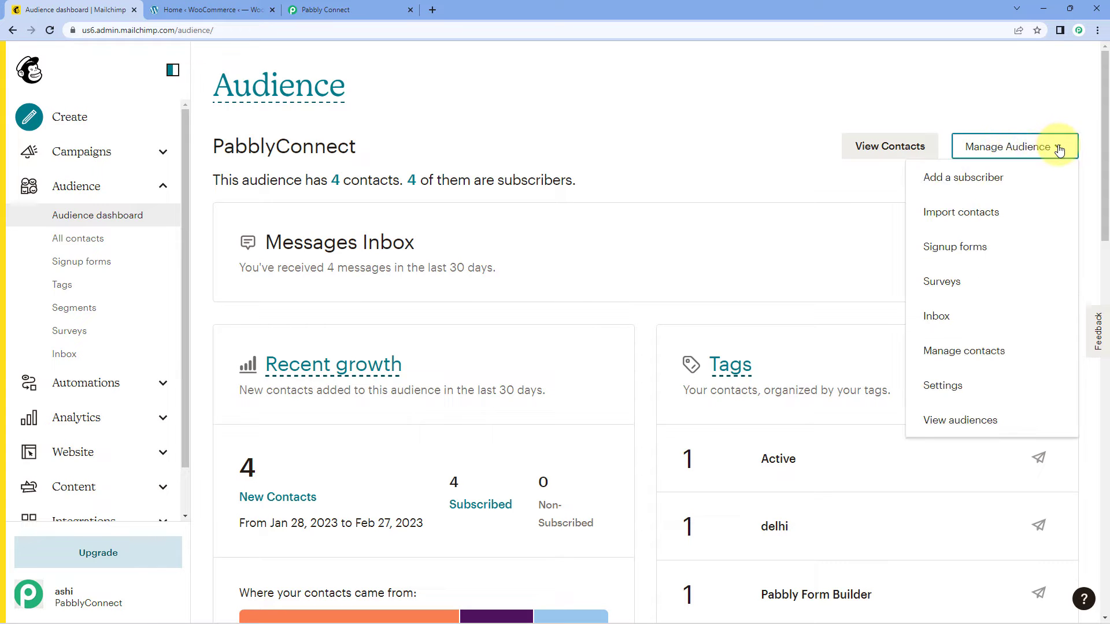
{"action": "left_click", "coordinate": [977, 387]}
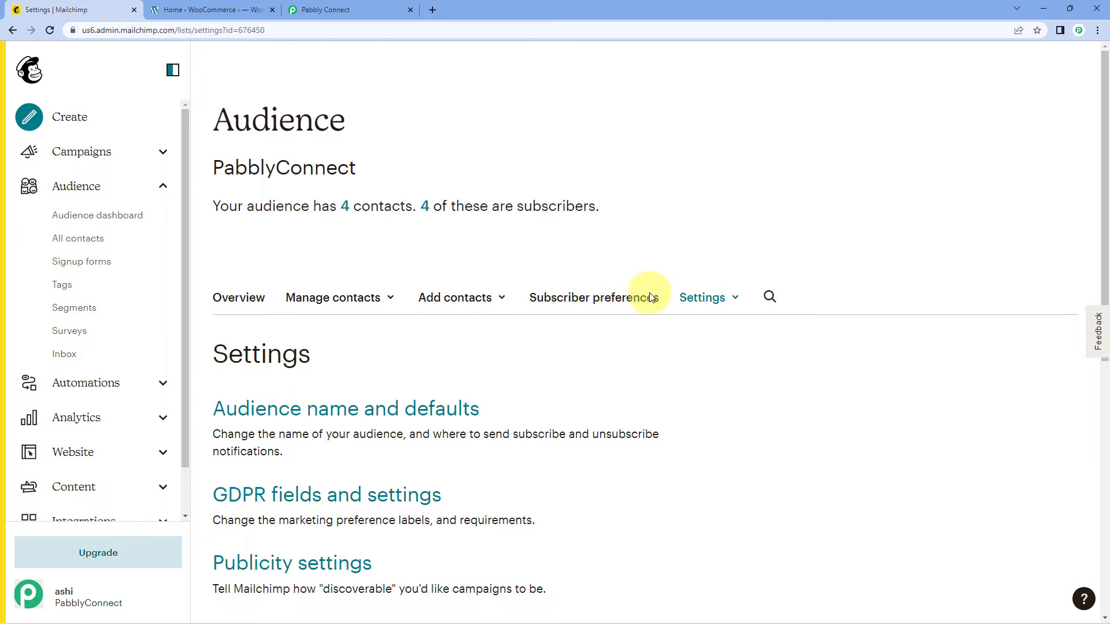
{"action": "left_click", "coordinate": [735, 300]}
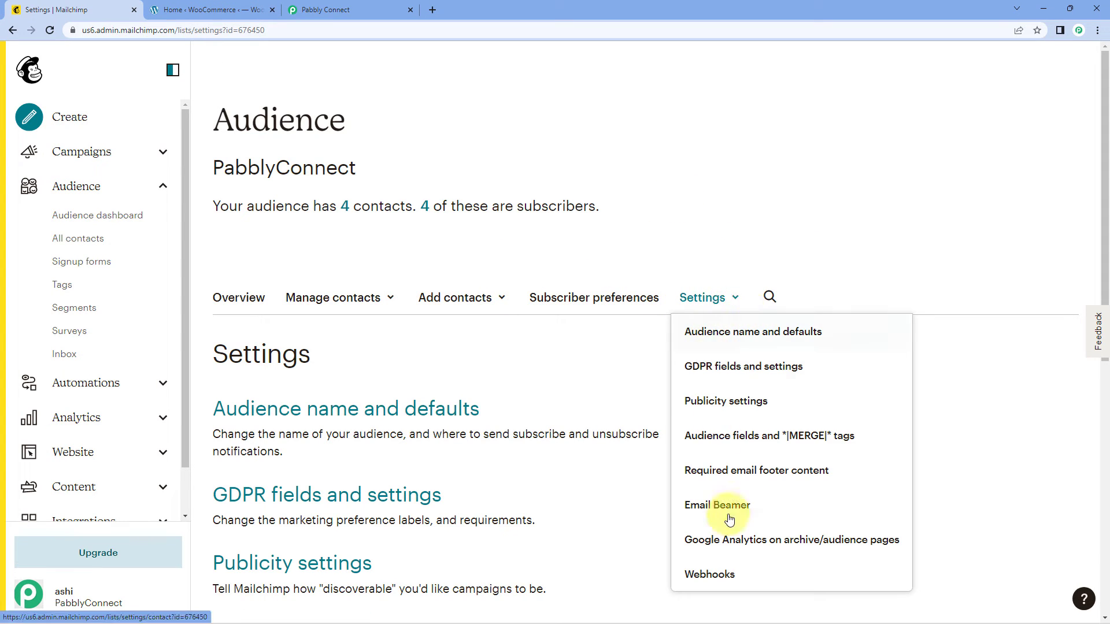
{"action": "left_click", "coordinate": [745, 571]}
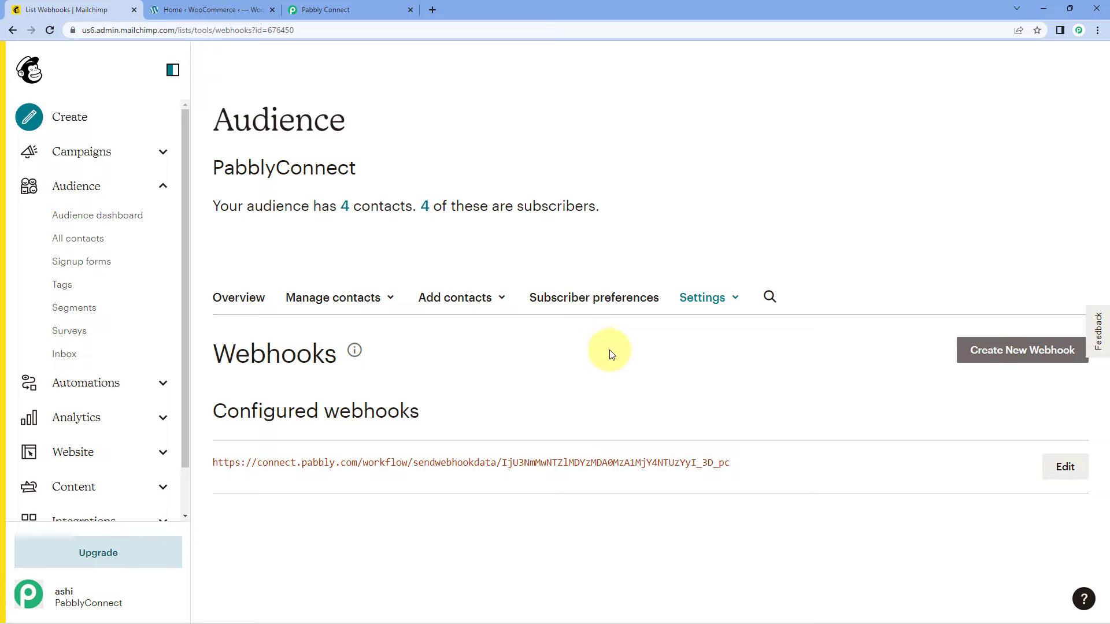
Start a new Mailchimp webhook and fill its Callback URL with the webhook URL copied from the Pabbly Connect trigger.
{"action": "left_click", "coordinate": [1031, 358]}
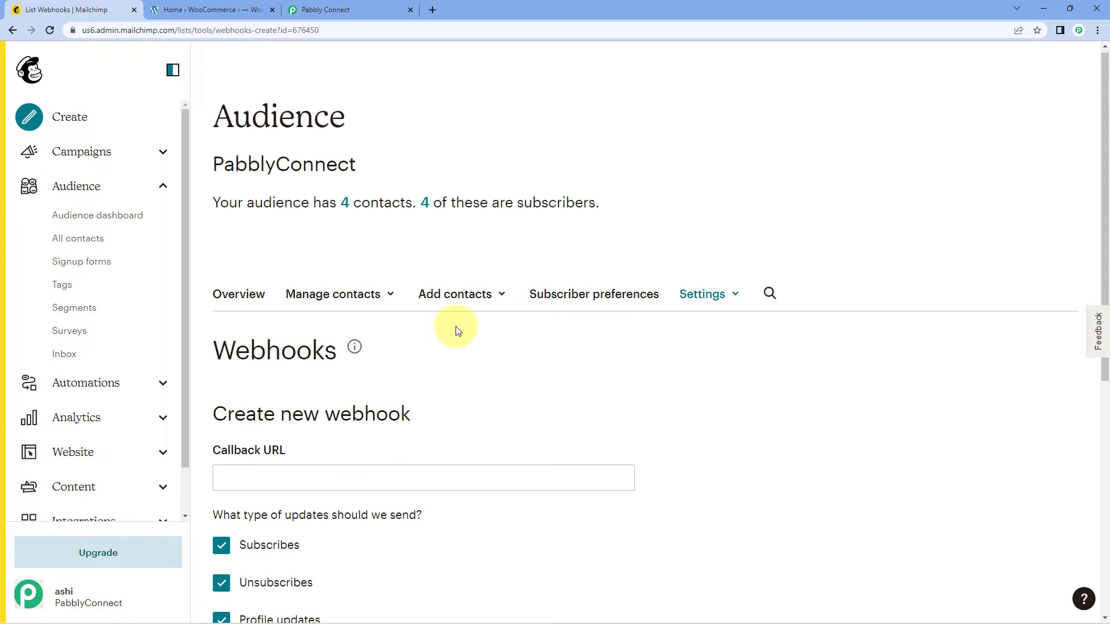
{"action": "scroll", "coordinate": [458, 331], "scroll_direction": "down", "scroll_amount": 3}
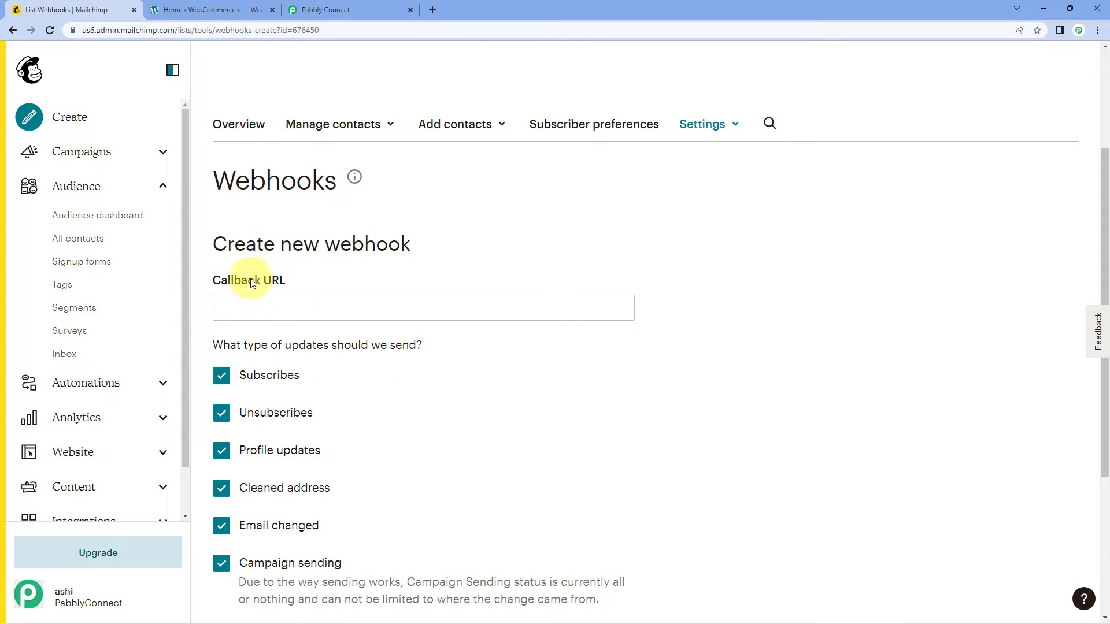
{"action": "scroll", "coordinate": [323, 254], "scroll_direction": "down", "scroll_amount": 1}
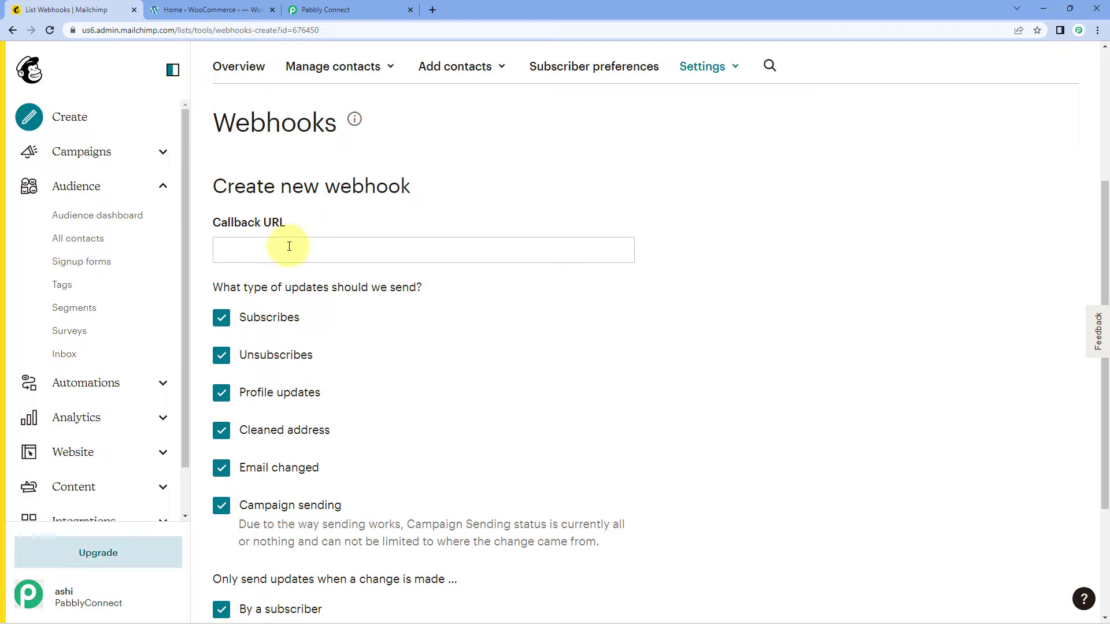
{"action": "left_click", "coordinate": [333, 10]}
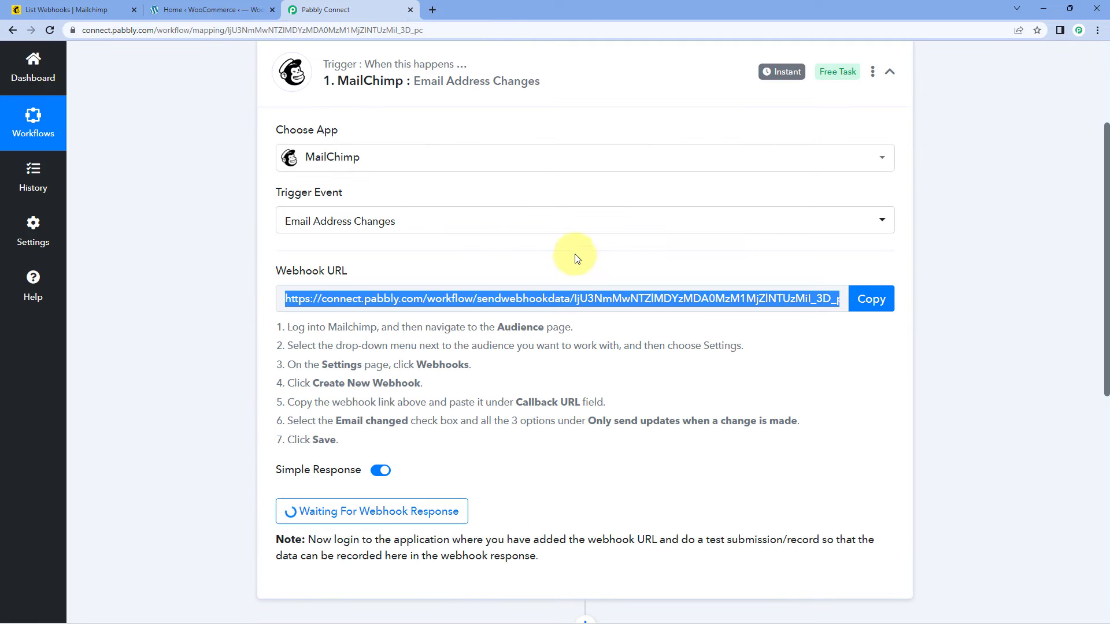
{"action": "left_click", "coordinate": [871, 299]}
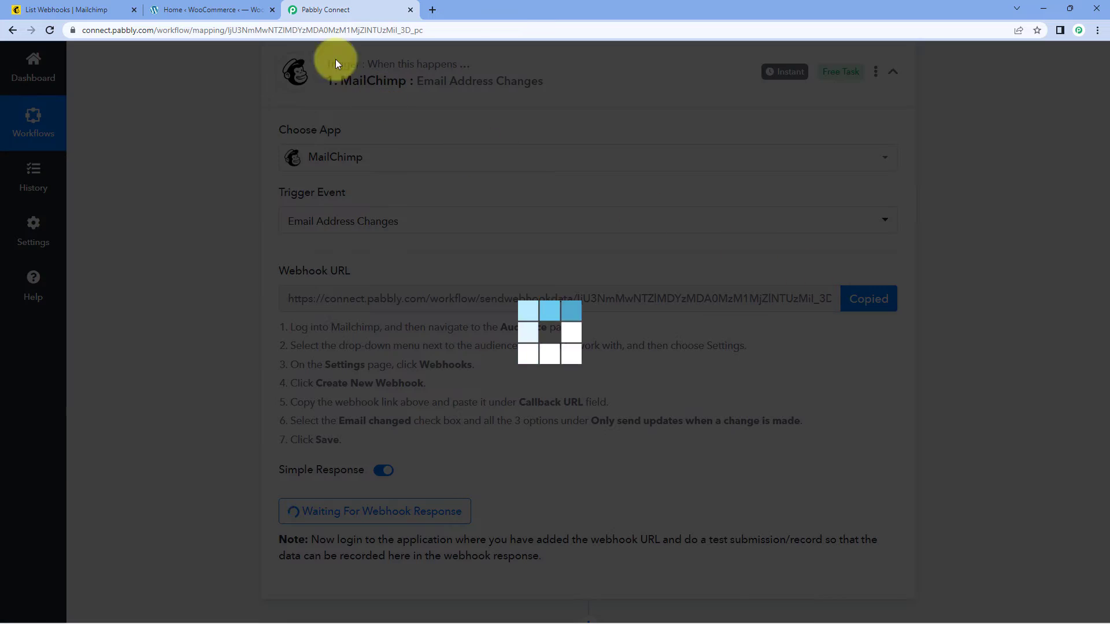
{"action": "left_click", "coordinate": [75, 10]}
{"action": "right_click", "coordinate": [279, 260]}
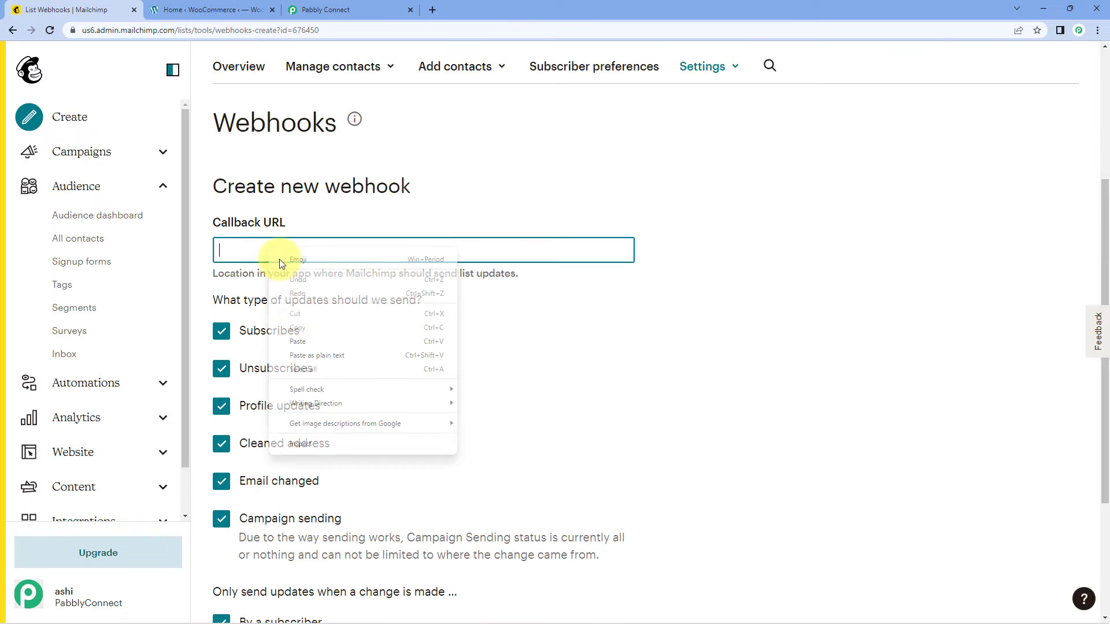
{"action": "left_click", "coordinate": [298, 341]}
Limit the webhook's update types to Email changed, also allow changes made via the API, and save the webhook.
{"action": "scroll", "coordinate": [209, 202], "scroll_direction": "down", "scroll_amount": 2}
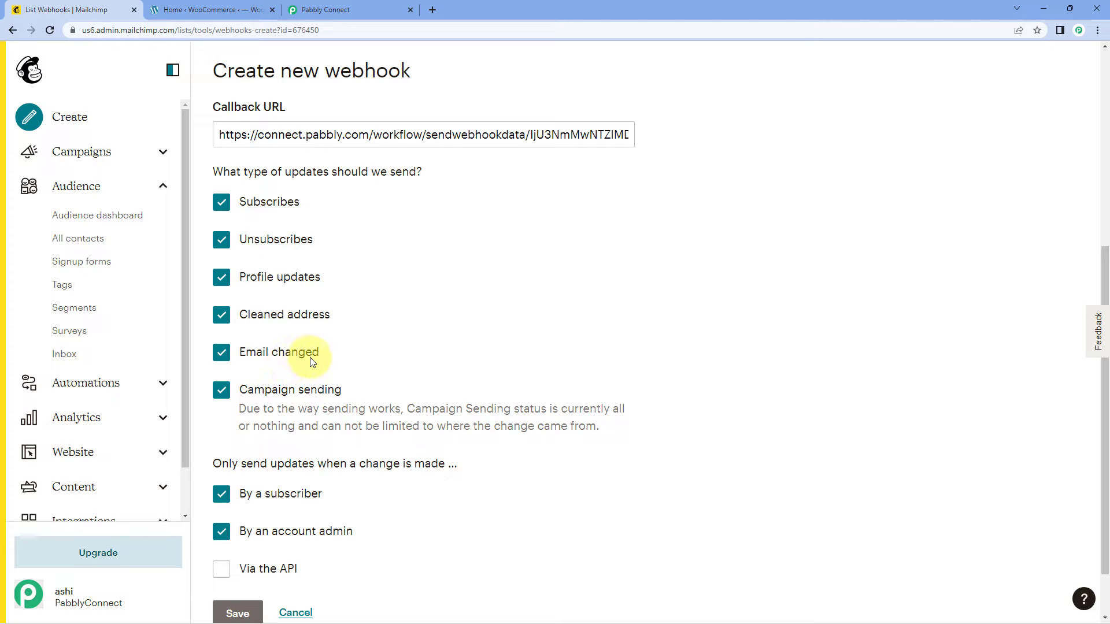
{"action": "left_click", "coordinate": [221, 314]}
{"action": "left_click", "coordinate": [221, 277]}
{"action": "left_click", "coordinate": [222, 239]}
{"action": "left_click", "coordinate": [222, 202]}
{"action": "left_click", "coordinate": [222, 389]}
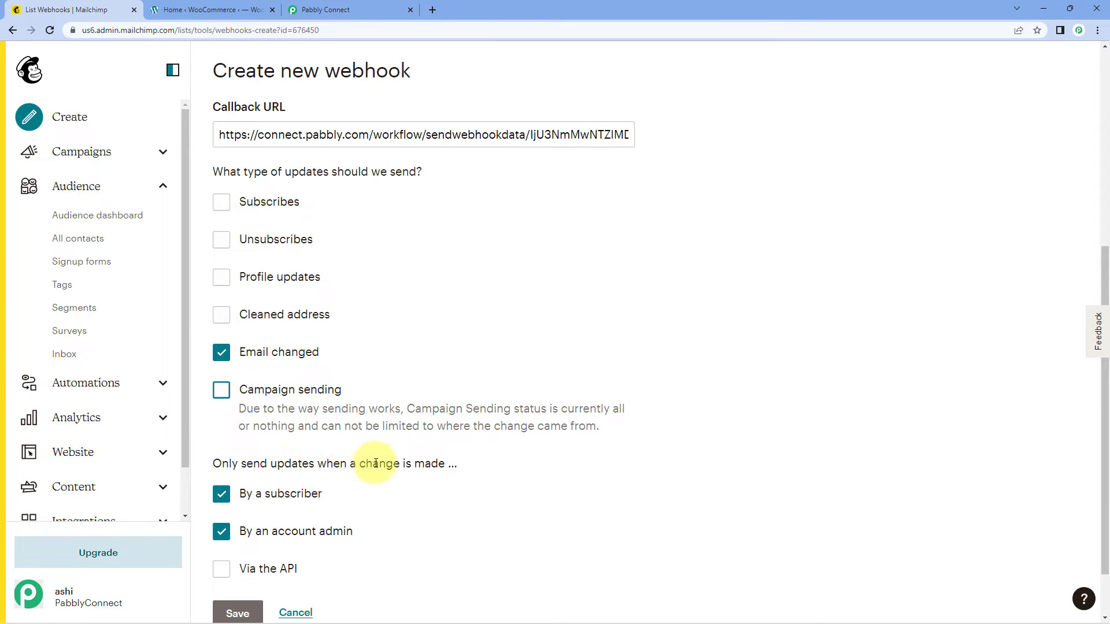
{"action": "left_click", "coordinate": [226, 571]}
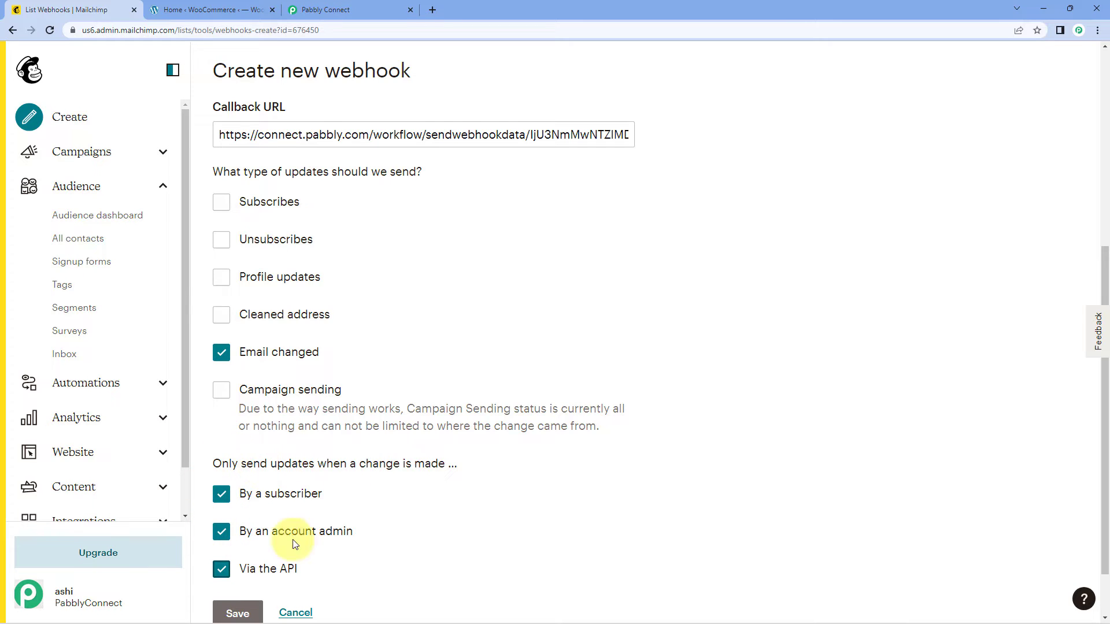
{"action": "scroll", "coordinate": [367, 416], "scroll_direction": "down", "scroll_amount": 2}
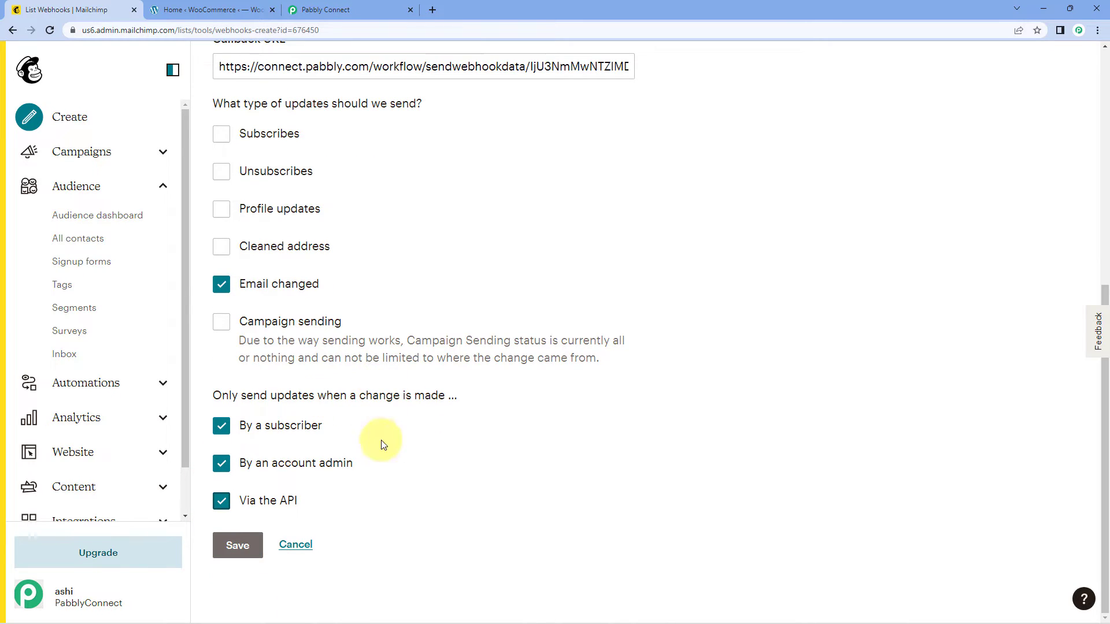
{"action": "left_click", "coordinate": [246, 546]}
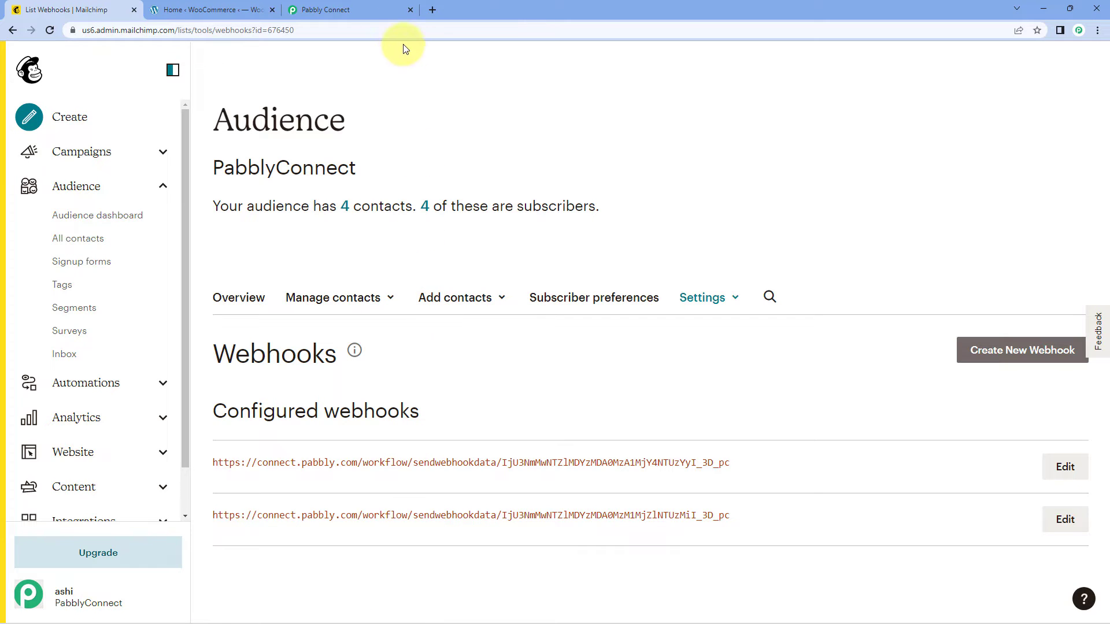
Return to Pabbly Connect and start recapturing the webhook response for the MailChimp trigger.
{"action": "left_click", "coordinate": [373, 9]}
{"action": "left_click", "coordinate": [589, 379]}
{"action": "scroll", "coordinate": [578, 378], "scroll_direction": "down", "scroll_amount": 2}
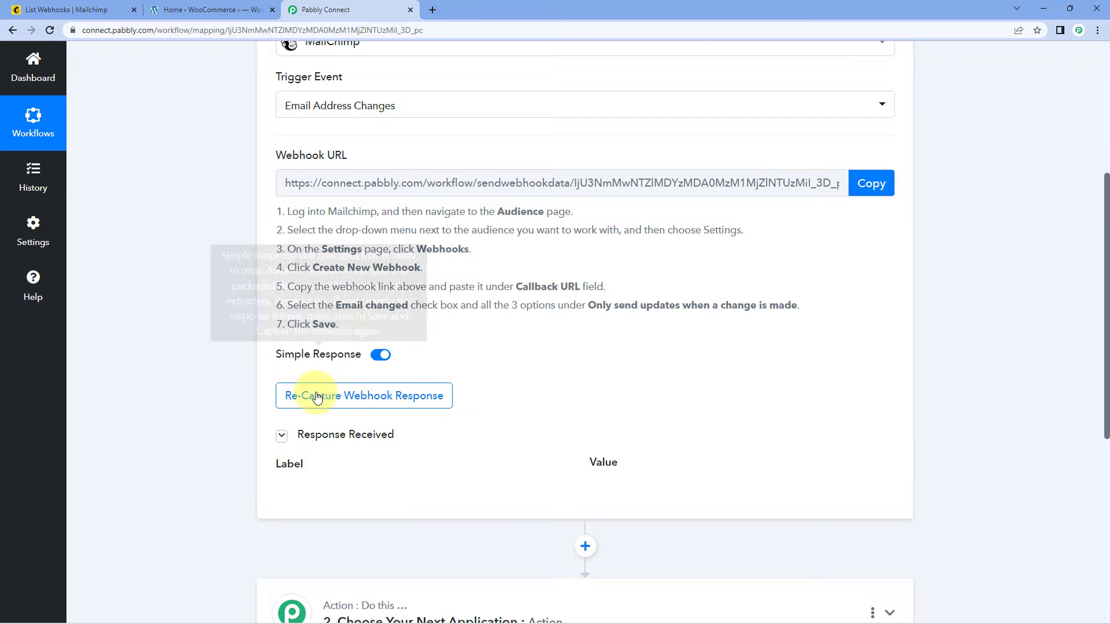
{"action": "left_click", "coordinate": [334, 401]}
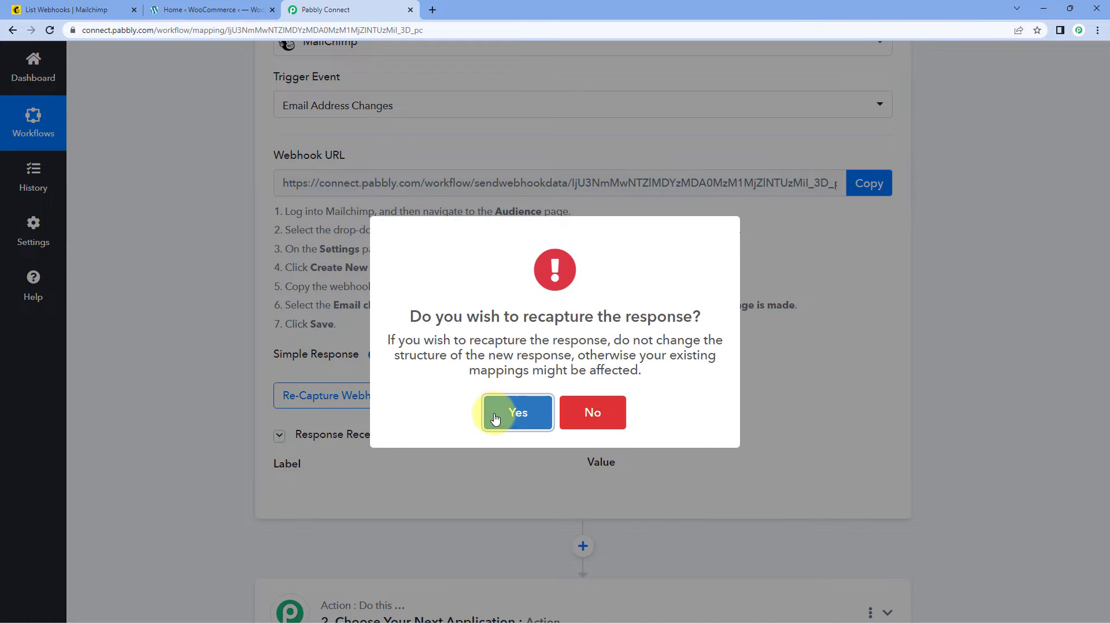
{"action": "left_click", "coordinate": [504, 414]}
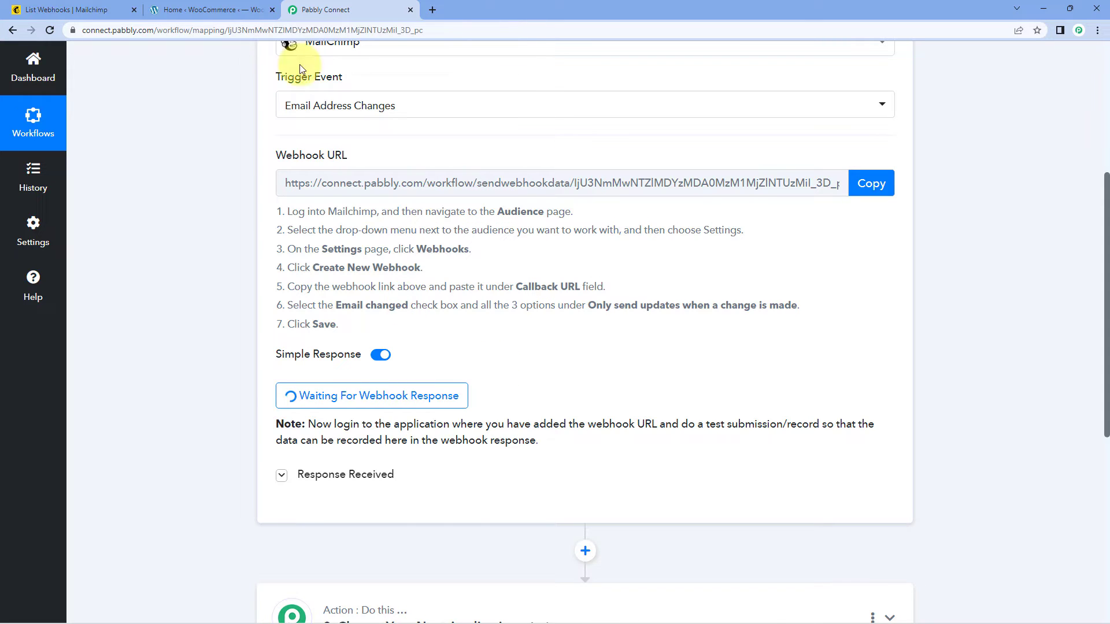
In Mailchimp, open the first contact in the full contact list and copy the email address from its profile information.
{"action": "left_click", "coordinate": [69, 9]}
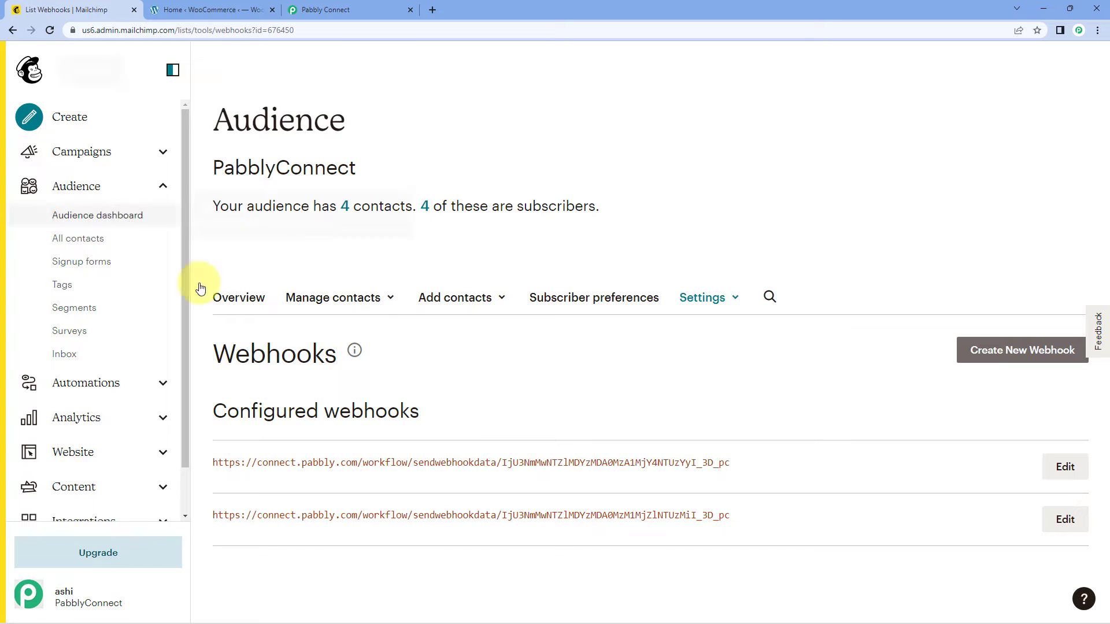
{"action": "left_click", "coordinate": [90, 239]}
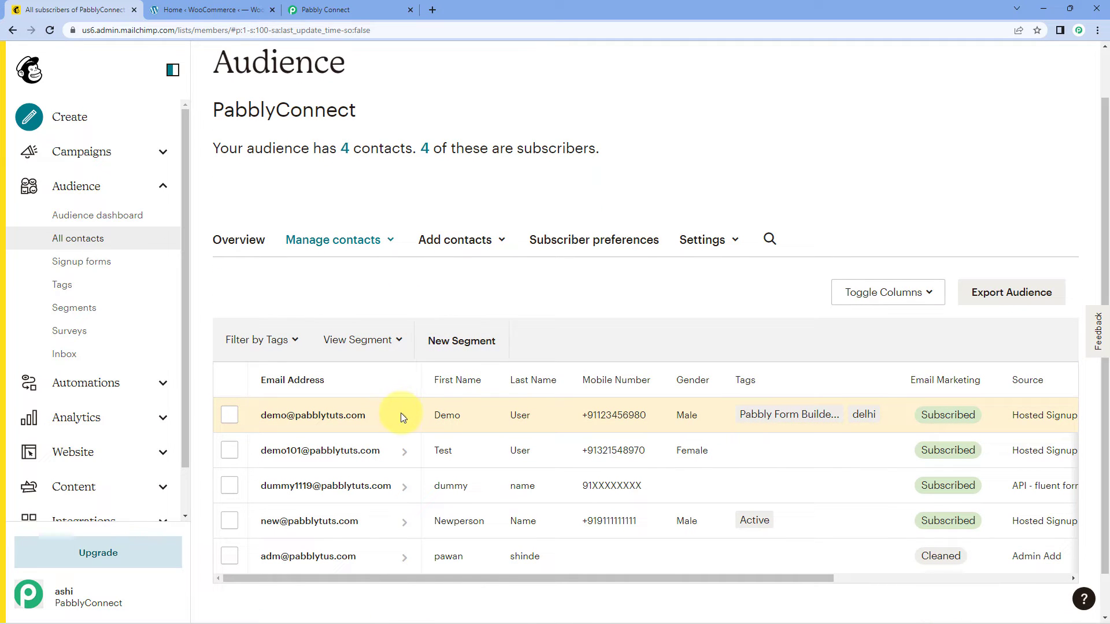
{"action": "left_click", "coordinate": [380, 422]}
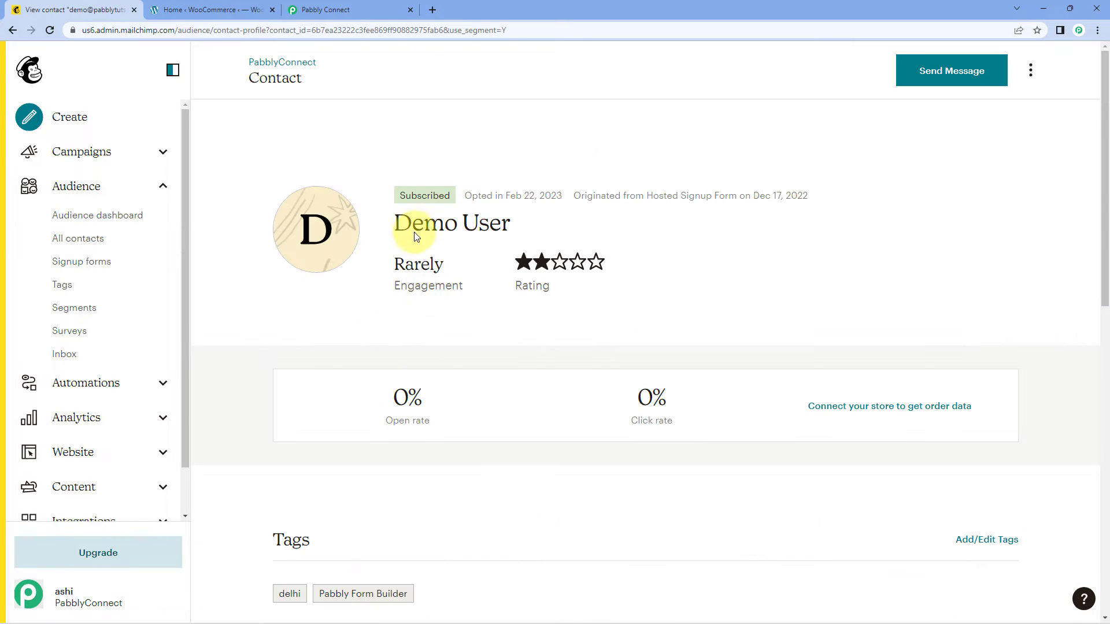
{"action": "left_click_drag", "start_coordinate": [396, 224], "coordinate": [527, 228]}
{"action": "scroll", "coordinate": [484, 223], "scroll_direction": "down", "scroll_amount": 5}
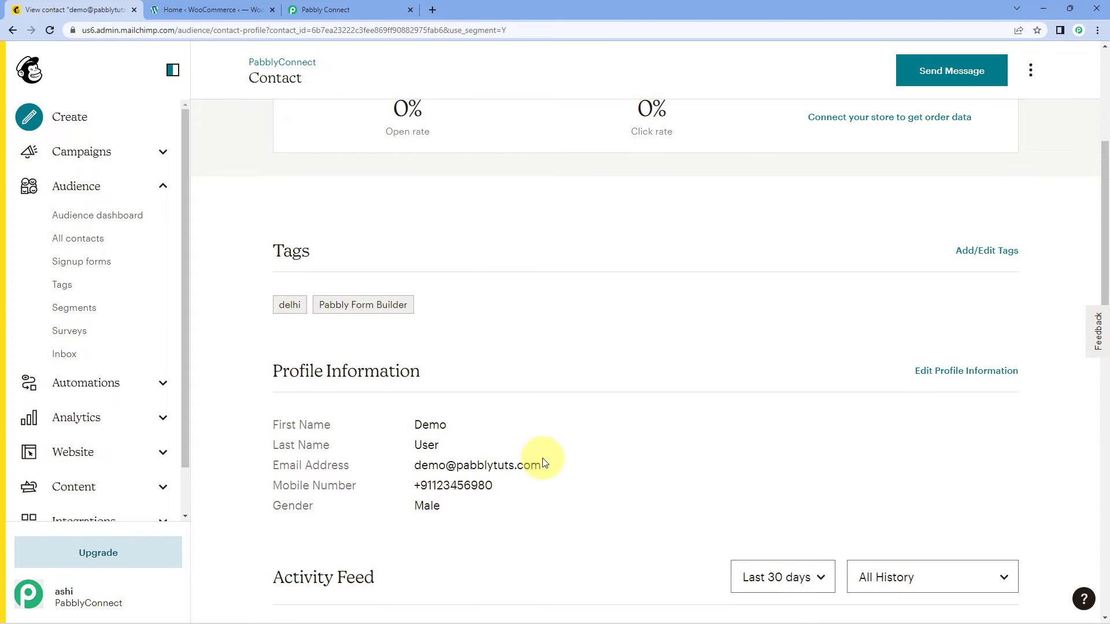
{"action": "left_click_drag", "start_coordinate": [531, 468], "coordinate": [414, 470]}
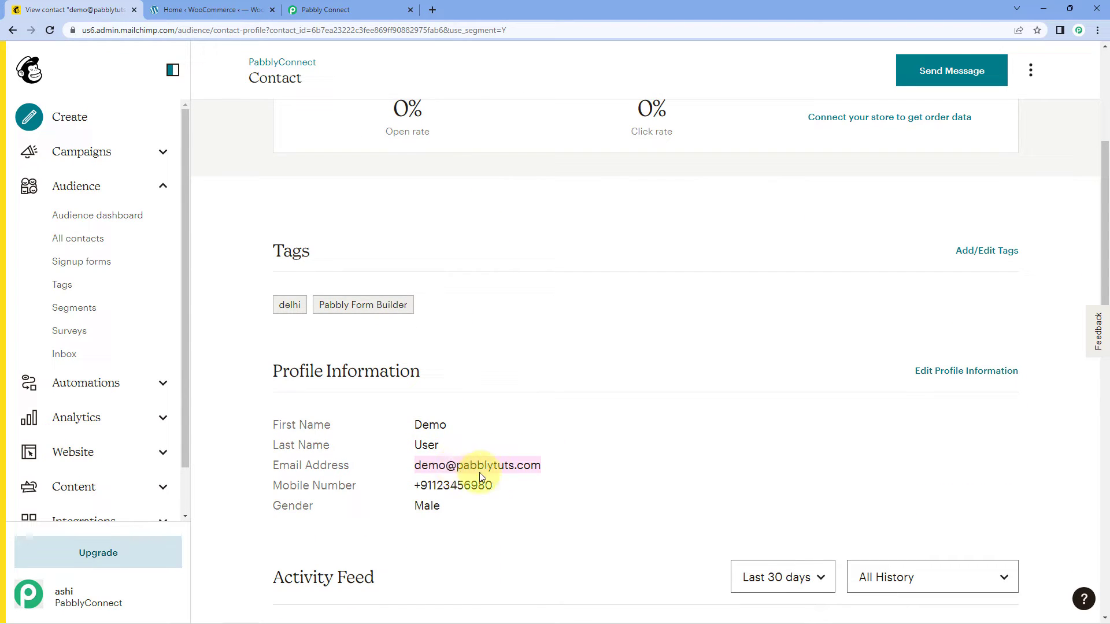
{"action": "right_click", "coordinate": [454, 466]}
{"action": "left_click", "coordinate": [473, 473]}
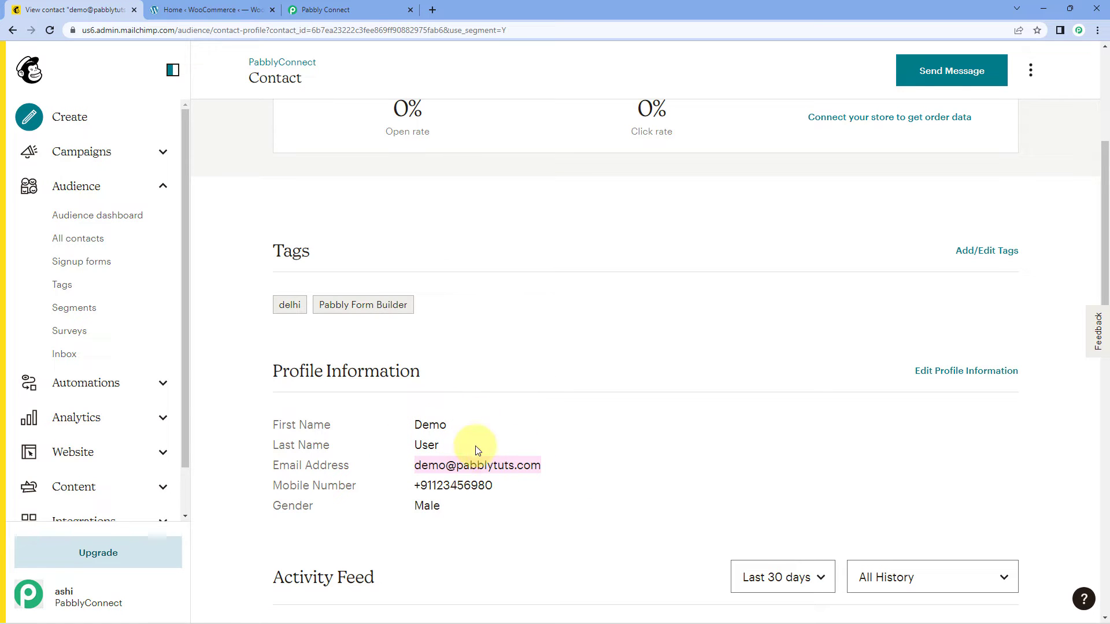
Switch to WooCommerce, open the matching customer's profile, and compare its email address with the one on the Mailchimp contact.
{"action": "left_click", "coordinate": [211, 9]}
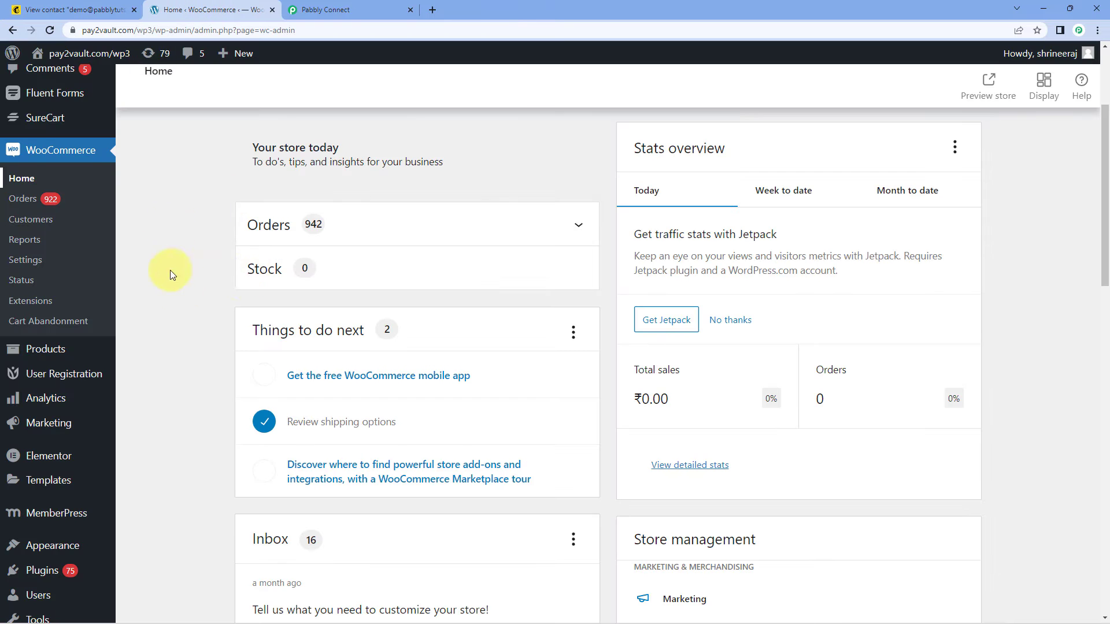
{"action": "left_click", "coordinate": [44, 220]}
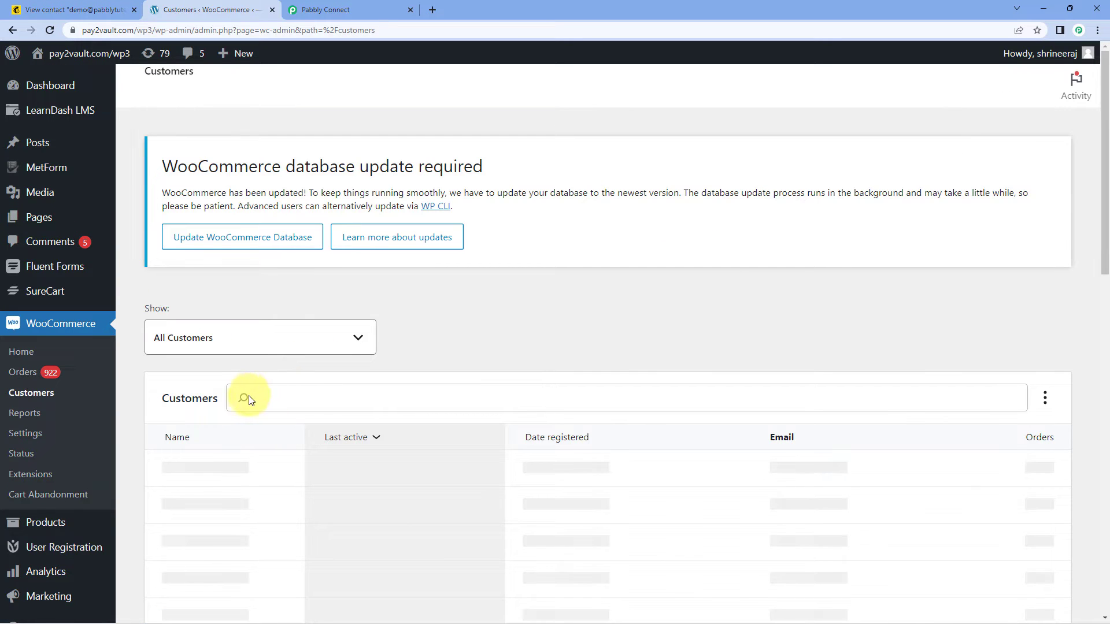
{"action": "scroll", "coordinate": [250, 400], "scroll_direction": "down", "scroll_amount": 1}
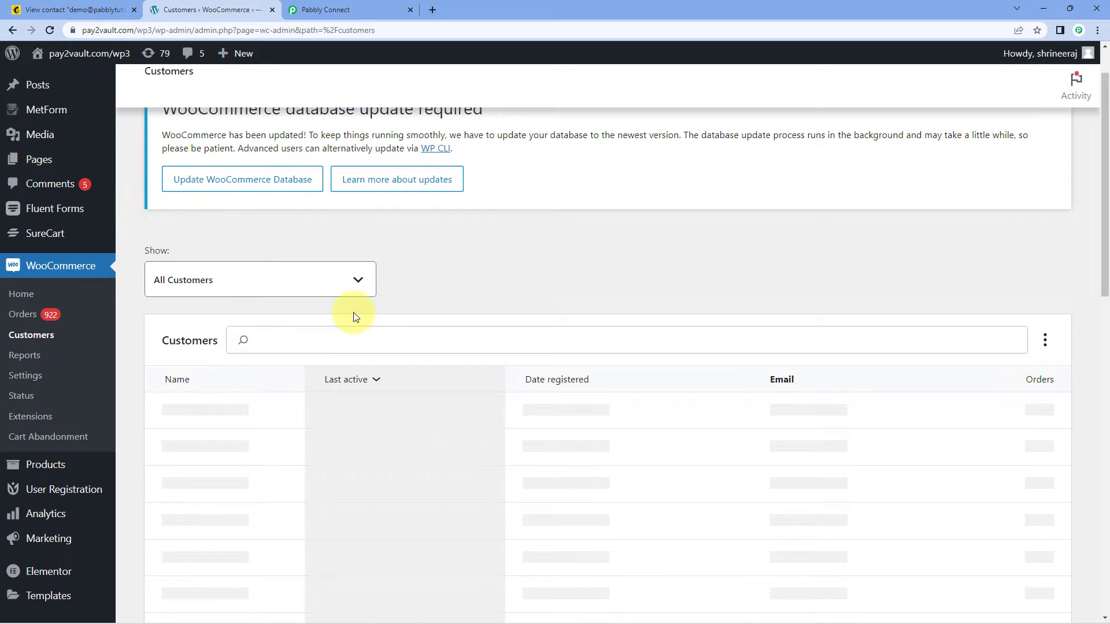
{"action": "scroll", "coordinate": [354, 312], "scroll_direction": "down", "scroll_amount": 1}
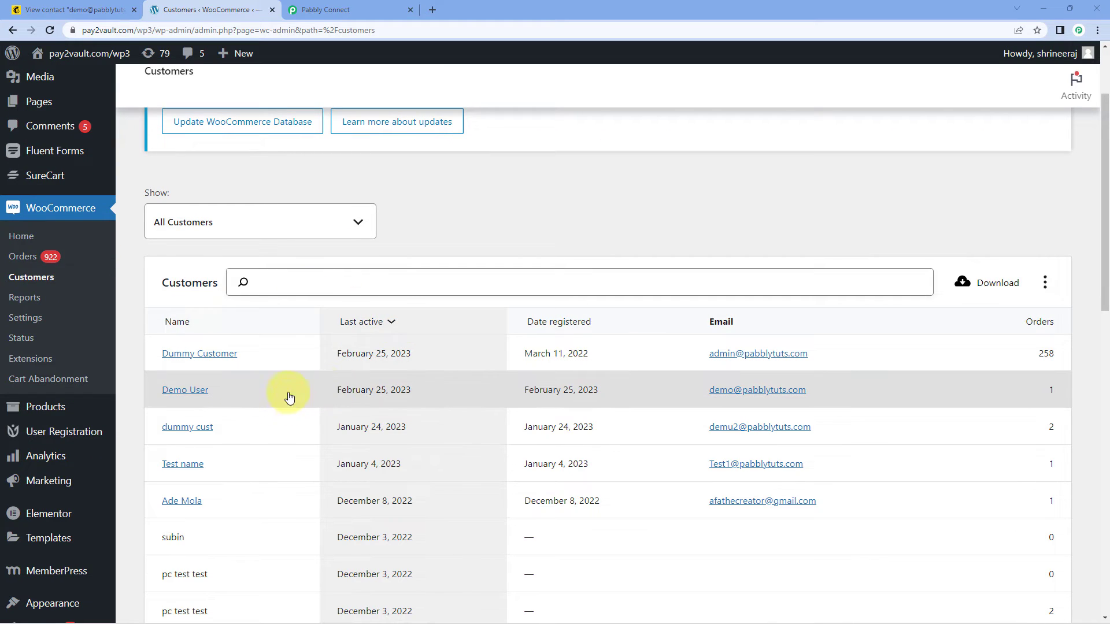
{"action": "left_click", "coordinate": [200, 393]}
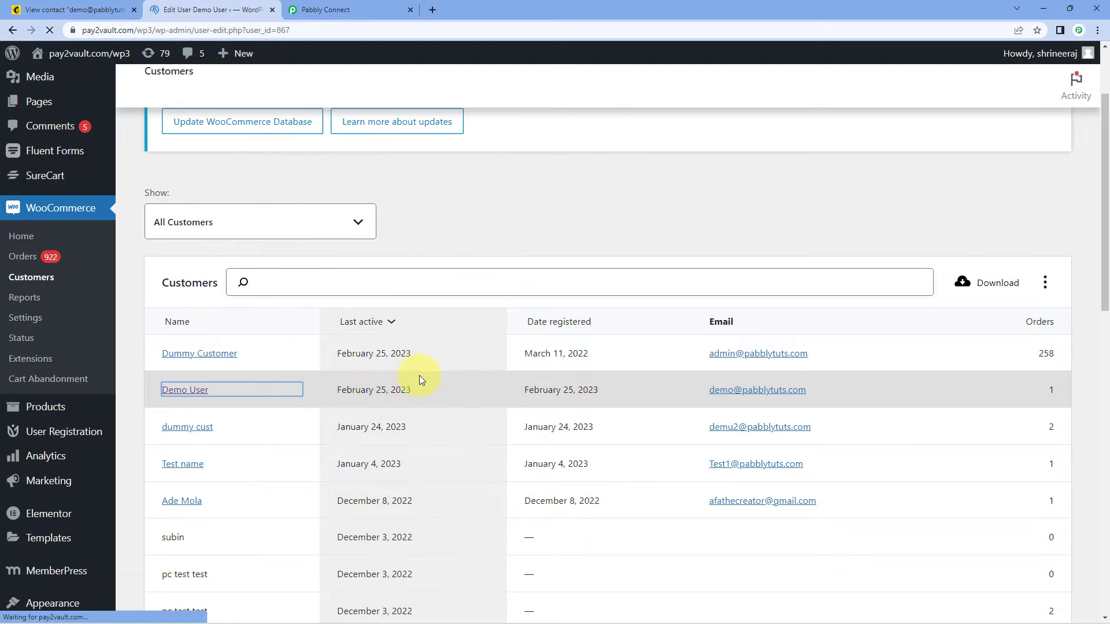
{"action": "scroll", "coordinate": [404, 364], "scroll_direction": "down", "scroll_amount": 4}
{"action": "scroll", "coordinate": [387, 362], "scroll_direction": "down", "scroll_amount": 5}
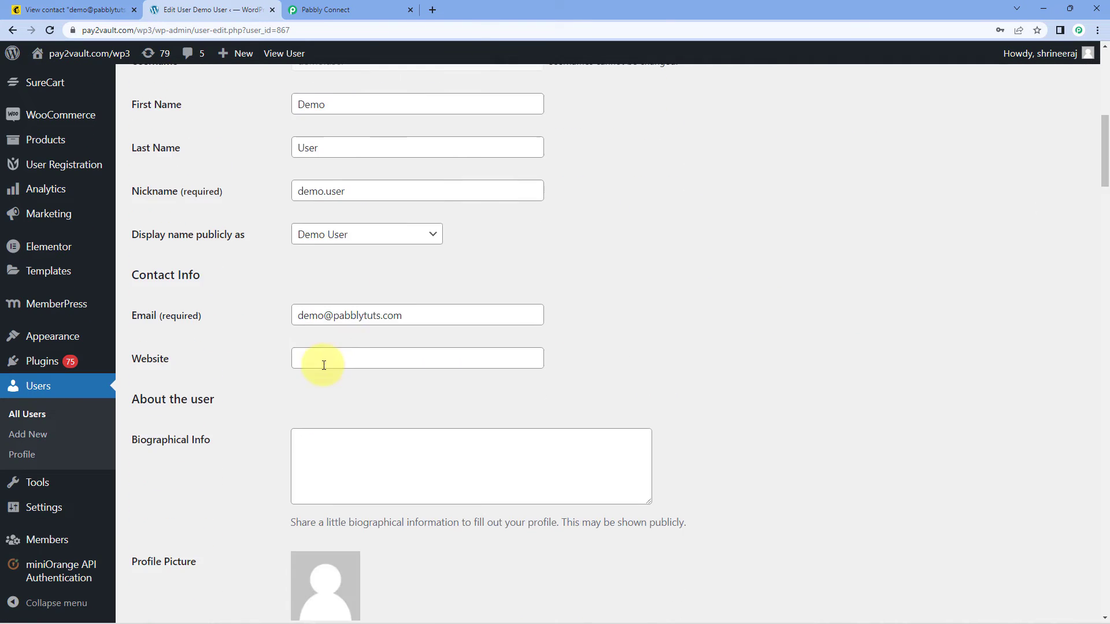
{"action": "left_click", "coordinate": [73, 4]}
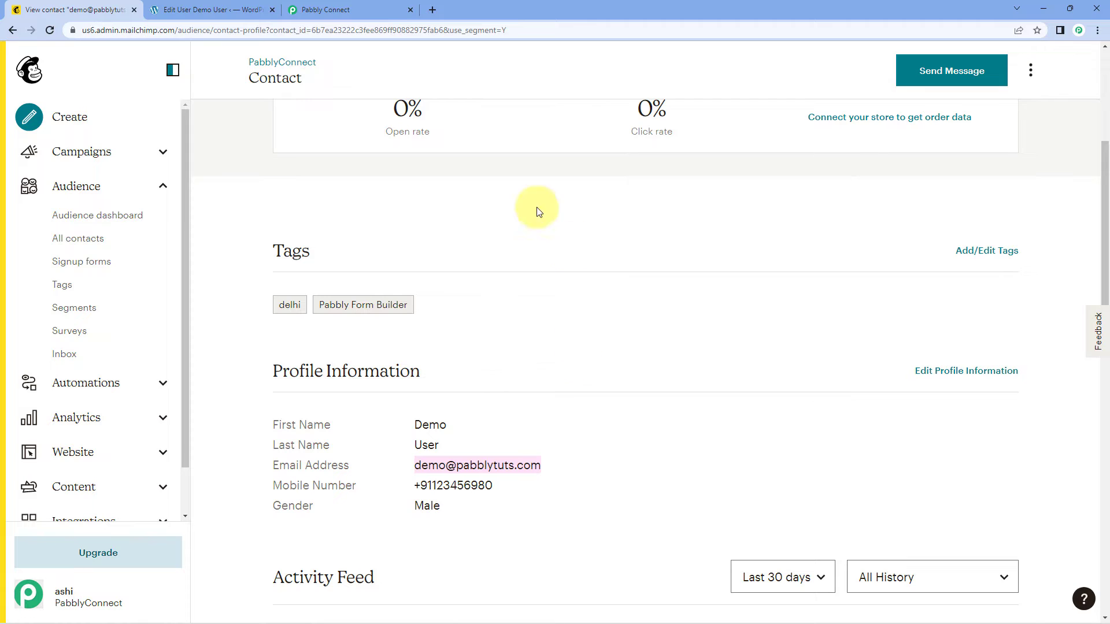
{"action": "left_click", "coordinate": [214, 6]}
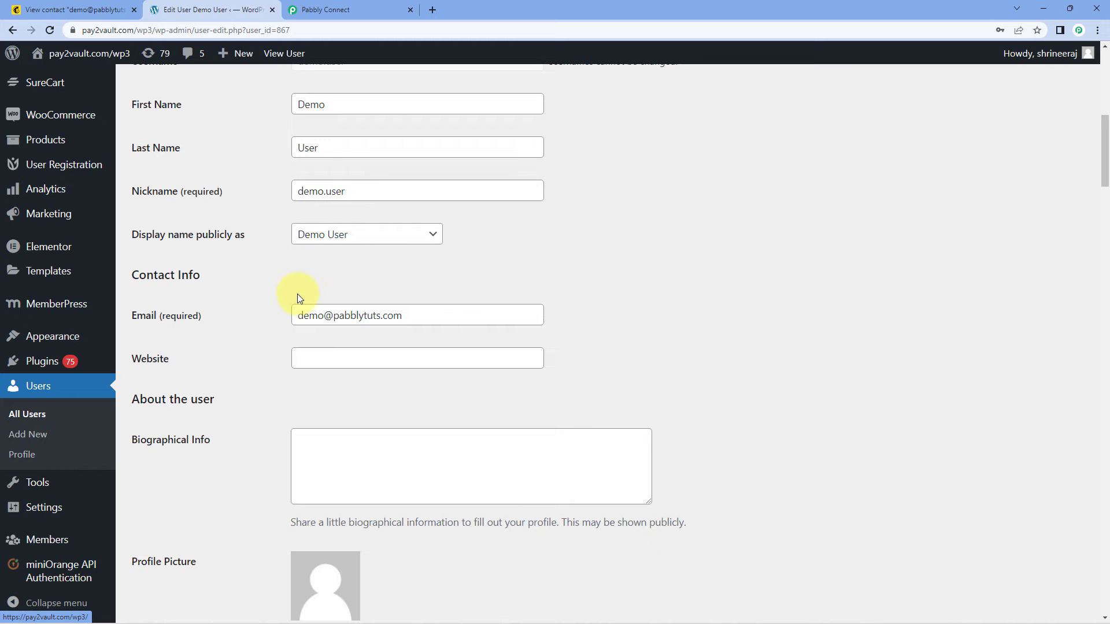
Switch to Mailchimp, insert 124 before the @ in the contact's email address, and save the profile changes.
{"action": "left_click", "coordinate": [87, 10]}
{"action": "left_click", "coordinate": [985, 370]}
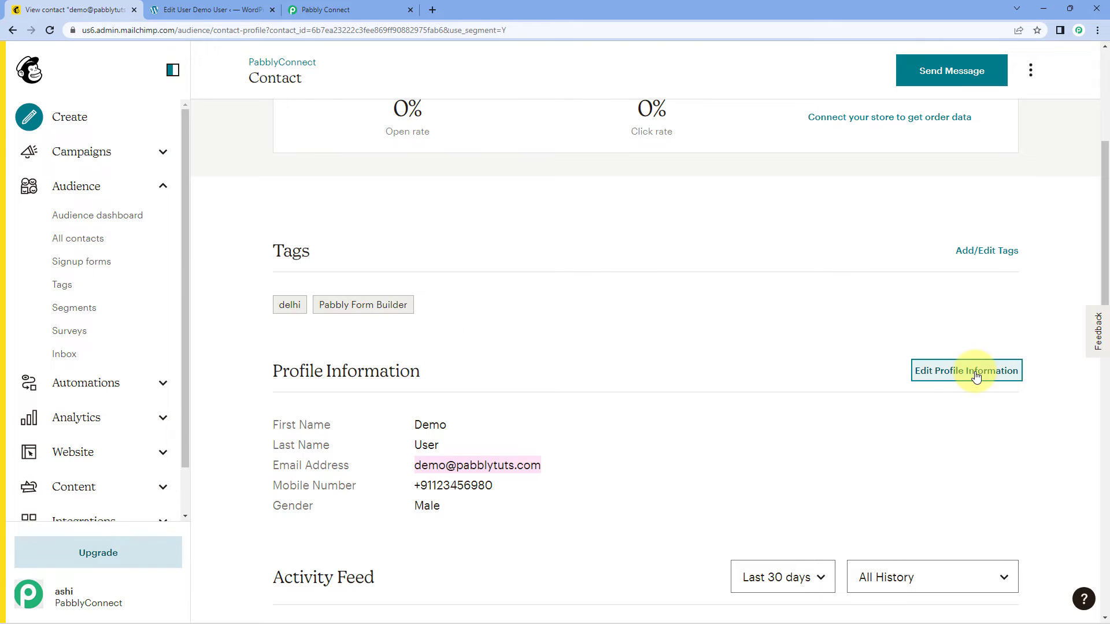
{"action": "left_click", "coordinate": [362, 329]}
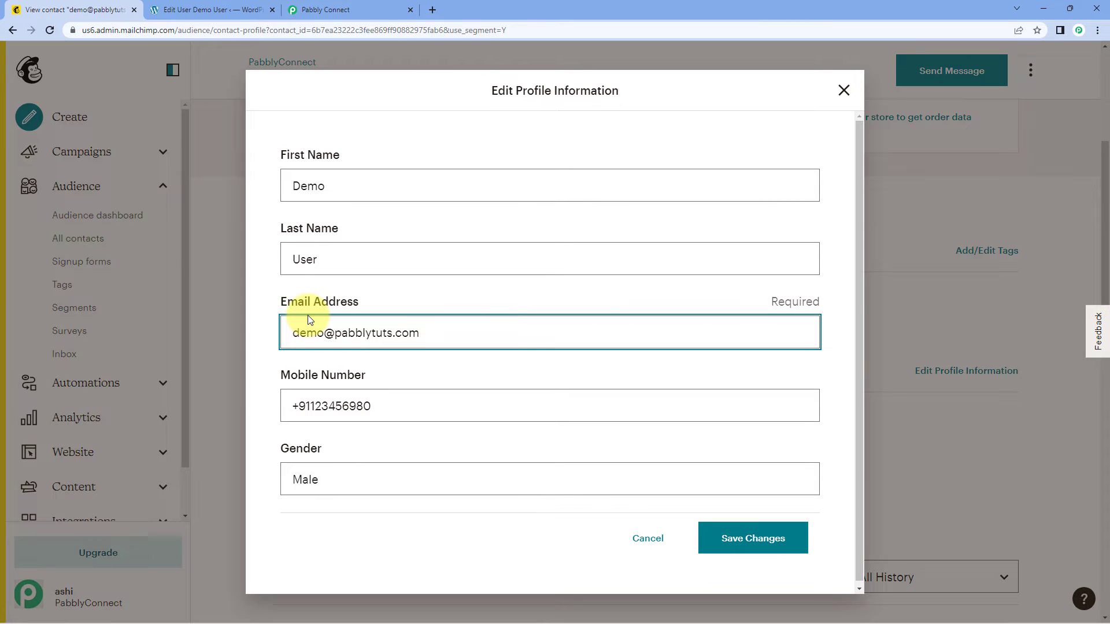
{"action": "type", "text": "124"}
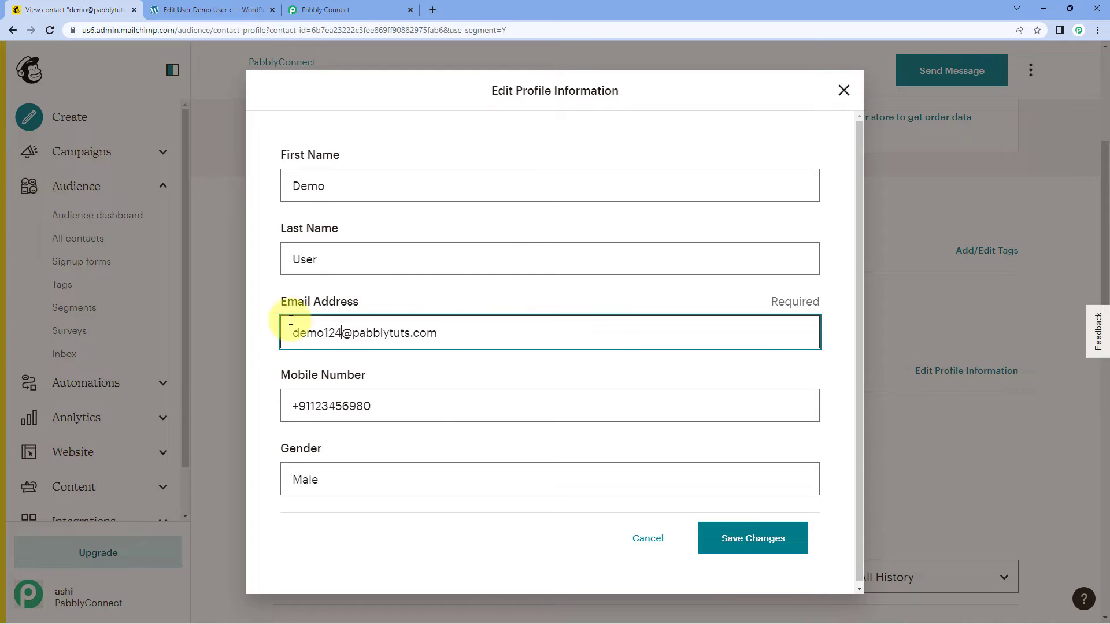
{"action": "left_click", "coordinate": [755, 540]}
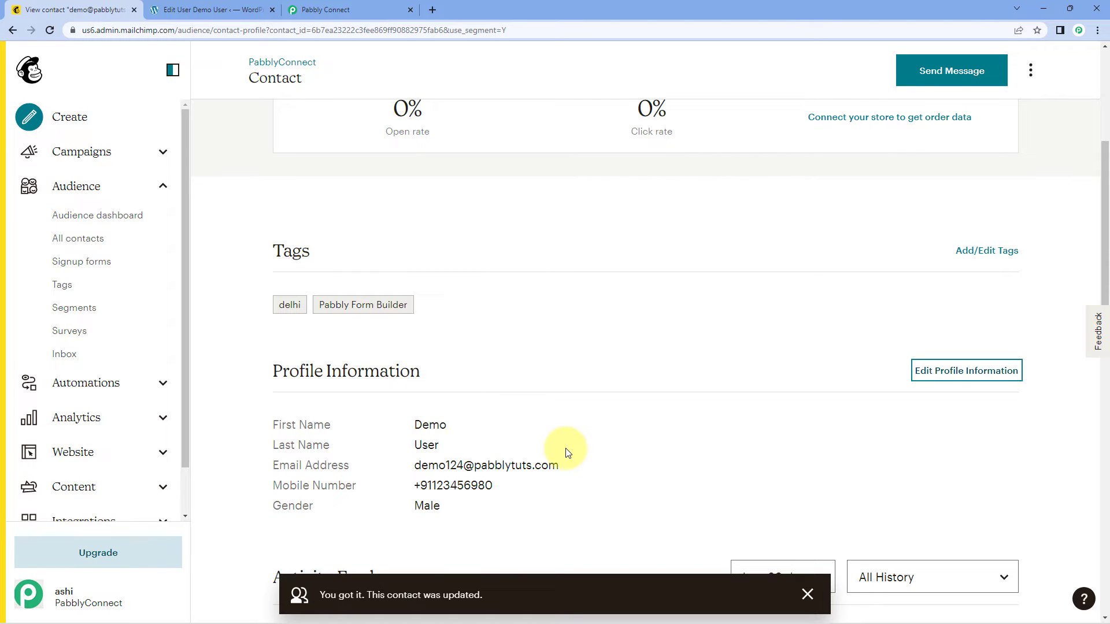
Return to Pabbly Connect and examine the old email, firing time and new email in the captured MailChimp webhook response.
{"action": "left_click", "coordinate": [359, 9]}
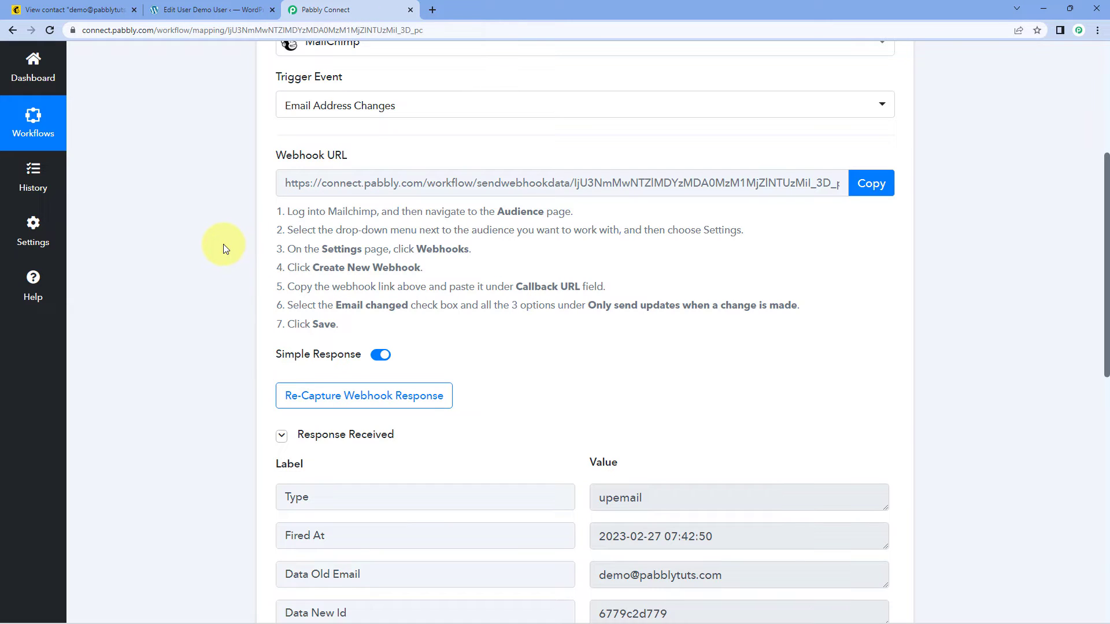
{"action": "scroll", "coordinate": [224, 244], "scroll_direction": "down", "scroll_amount": 4}
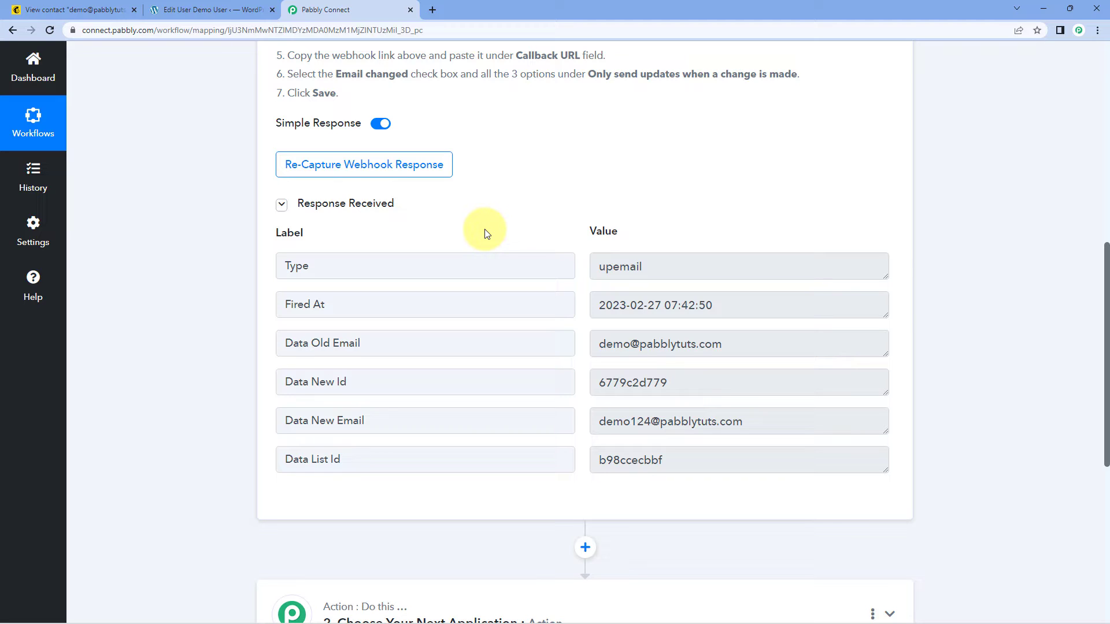
{"action": "left_click_drag", "start_coordinate": [717, 345], "coordinate": [584, 346]}
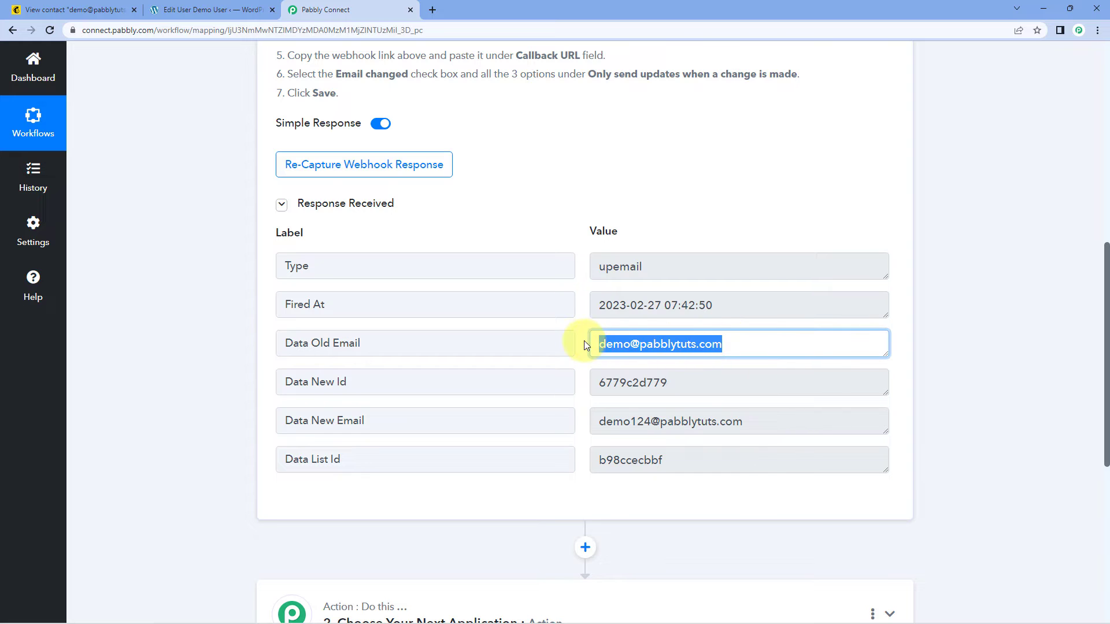
{"action": "left_click_drag", "start_coordinate": [360, 344], "coordinate": [313, 343]}
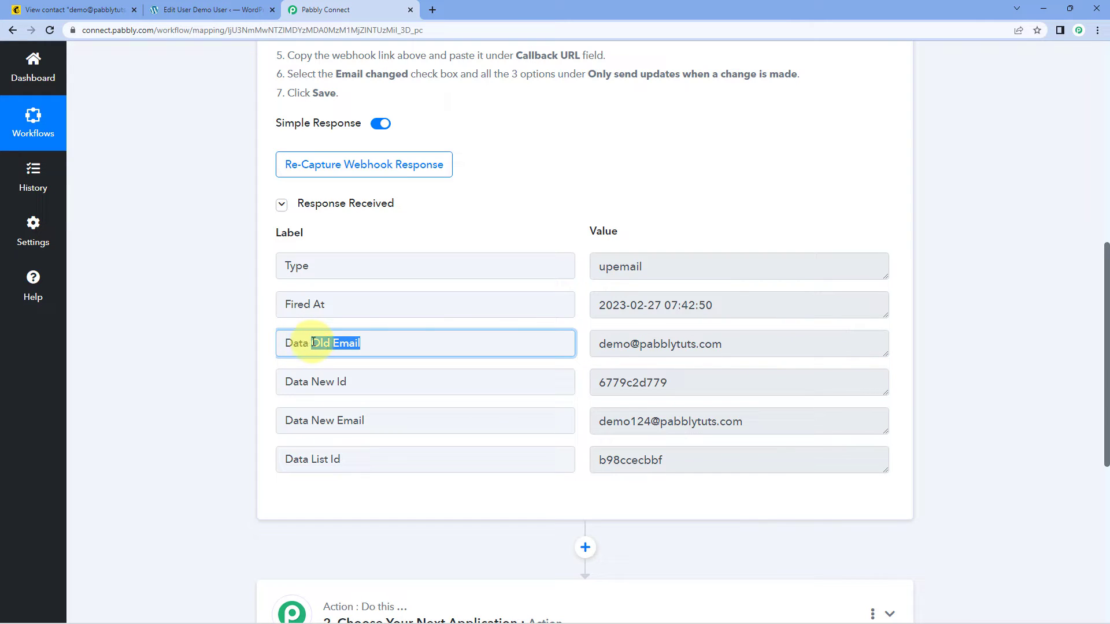
{"action": "left_click_drag", "start_coordinate": [595, 307], "coordinate": [743, 308]}
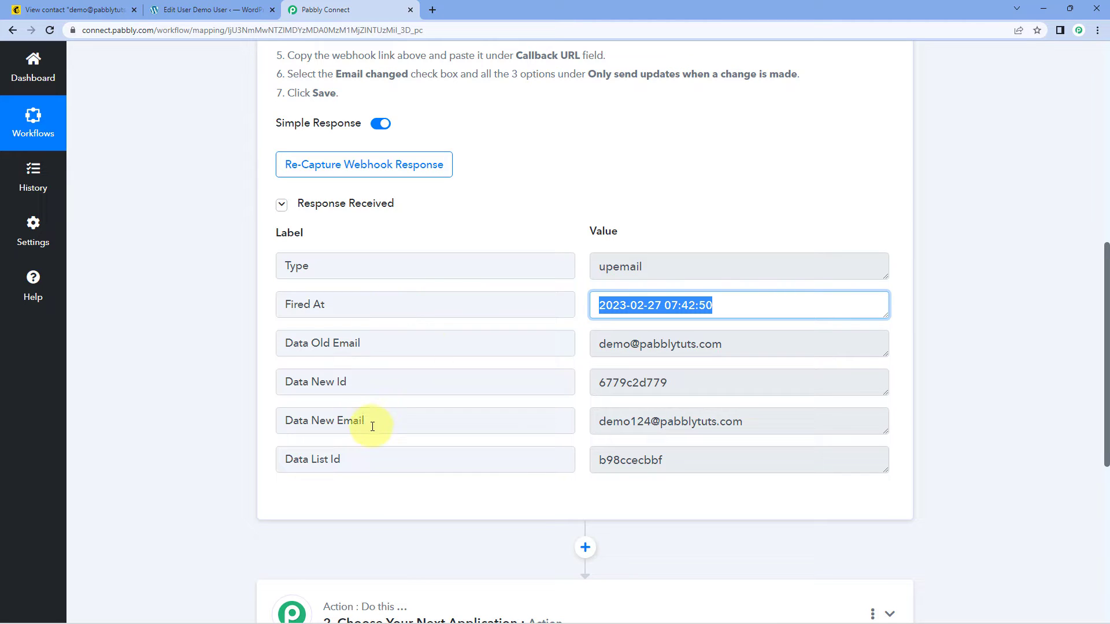
{"action": "left_click_drag", "start_coordinate": [366, 421], "coordinate": [312, 421]}
{"action": "left_click_drag", "start_coordinate": [750, 426], "coordinate": [585, 416]}
{"action": "left_click", "coordinate": [585, 390]}
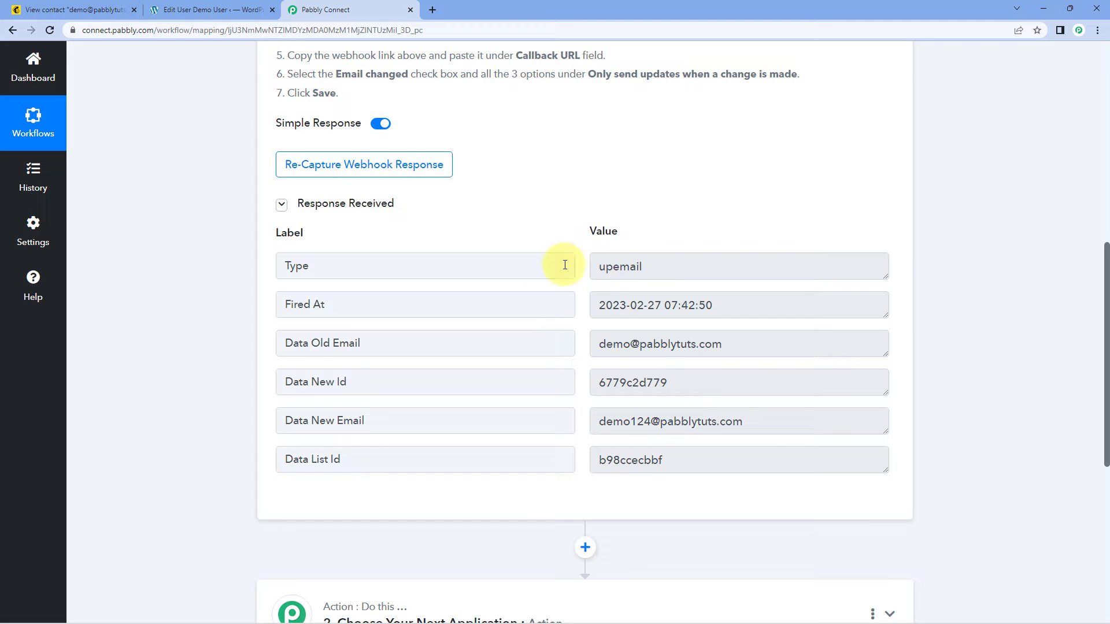
Compare the customer's email in WooCommerce with the Data Old Email value captured in Pabbly Connect.
{"action": "left_click", "coordinate": [206, 10]}
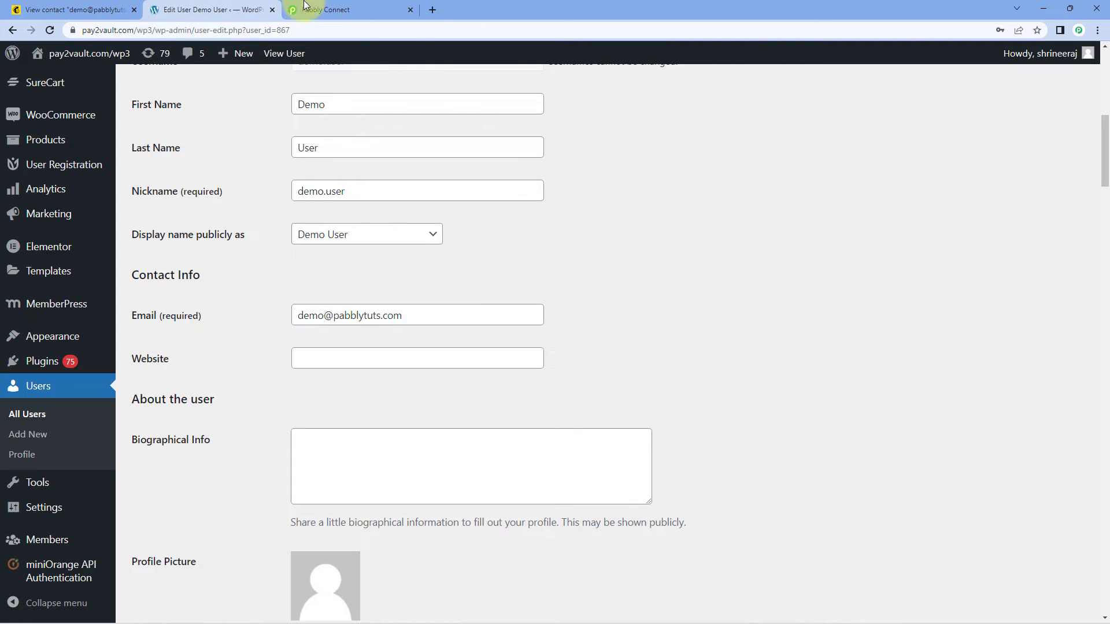
{"action": "left_click", "coordinate": [326, 9]}
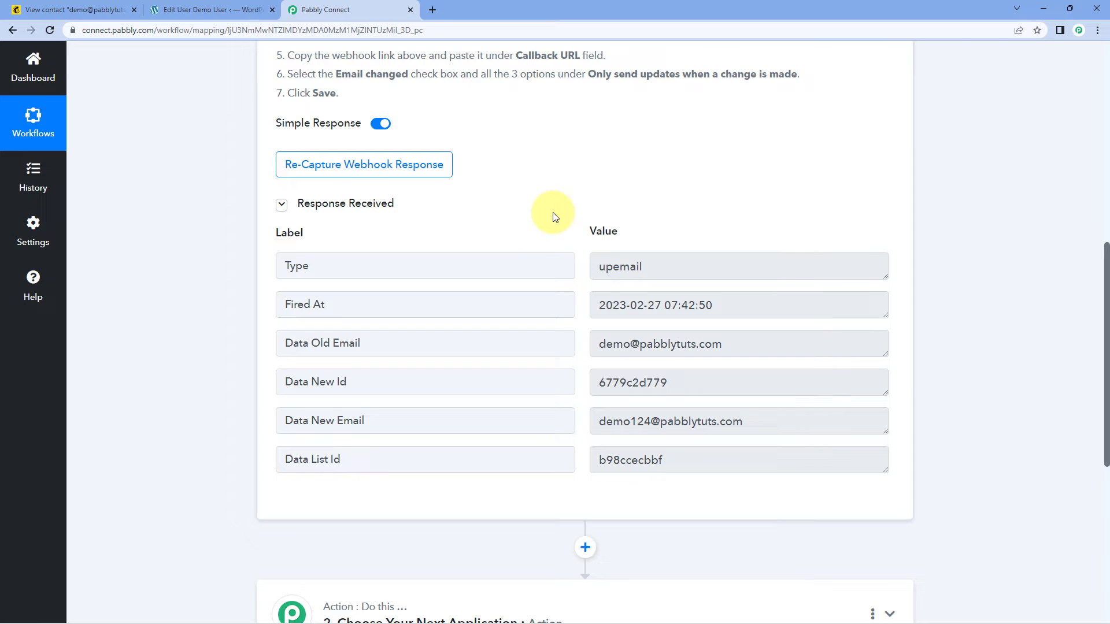
{"action": "left_click", "coordinate": [238, 9]}
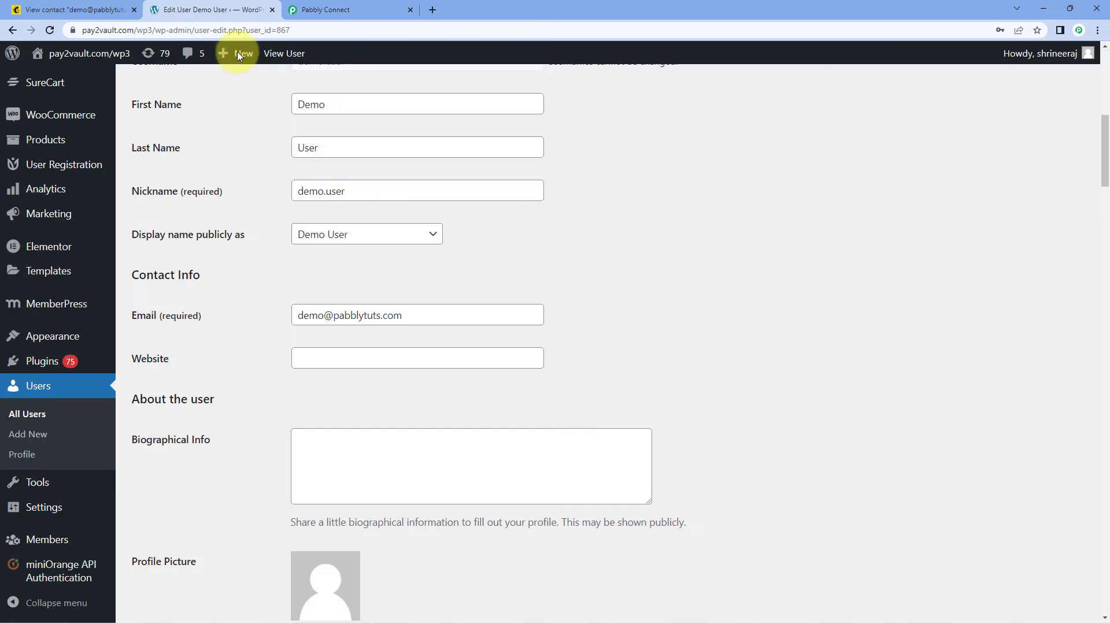
{"action": "left_click", "coordinate": [325, 9]}
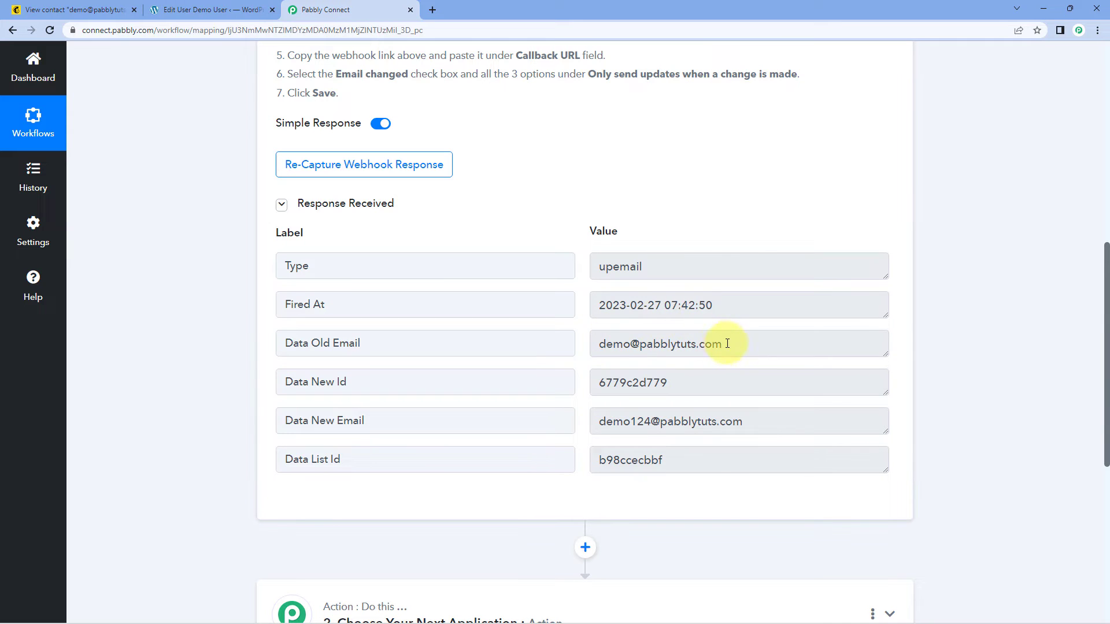
{"action": "left_click_drag", "start_coordinate": [725, 344], "coordinate": [597, 347]}
{"action": "left_click", "coordinate": [578, 345]}
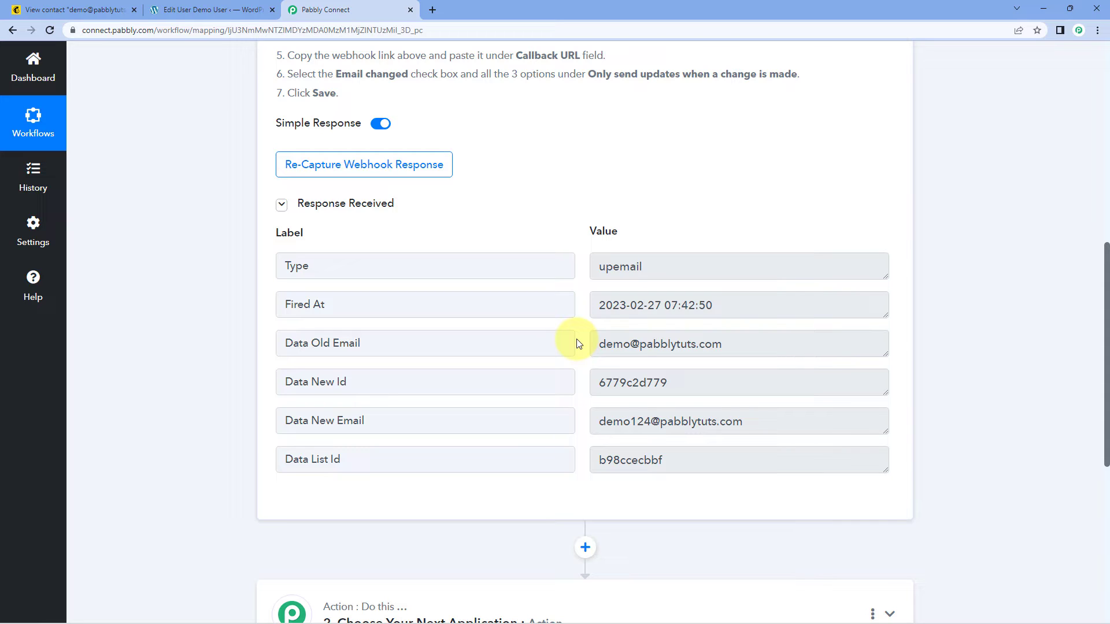
Expand the workflow's second step and choose WooCommerce as its action application.
{"action": "scroll", "coordinate": [235, 335], "scroll_direction": "down", "scroll_amount": 5}
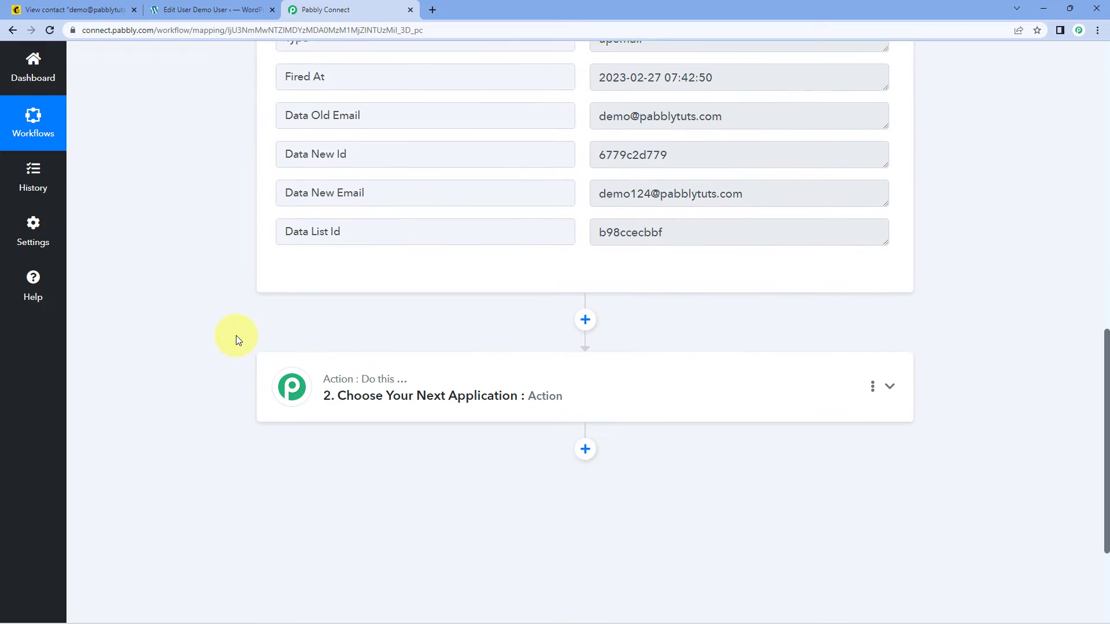
{"action": "left_click", "coordinate": [517, 271]}
{"action": "left_click", "coordinate": [347, 356]}
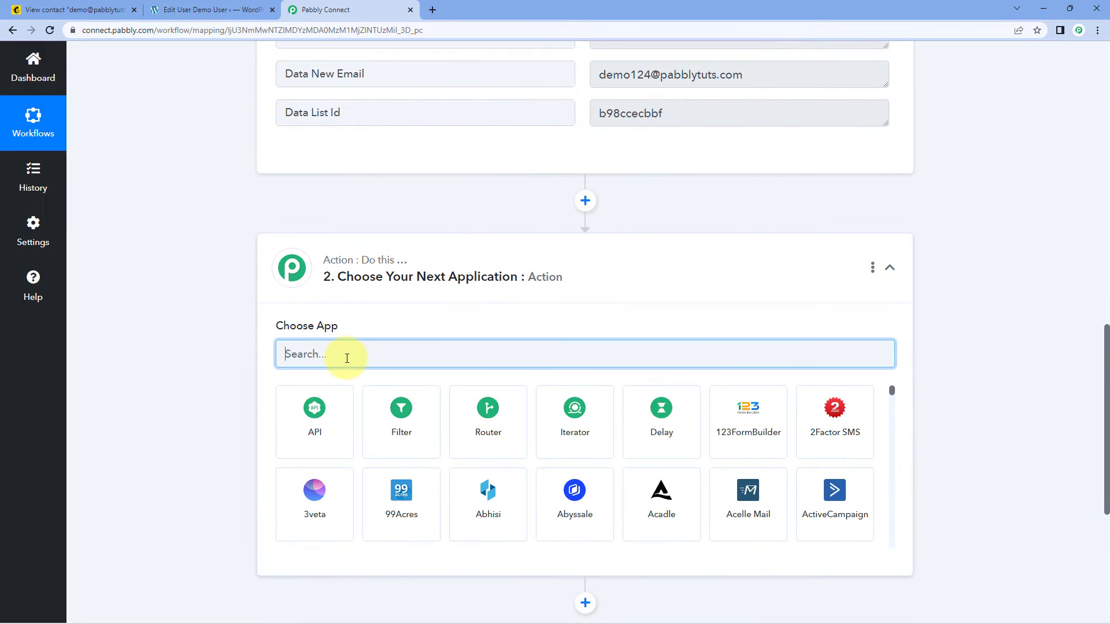
{"action": "type", "text": "WoCom"}
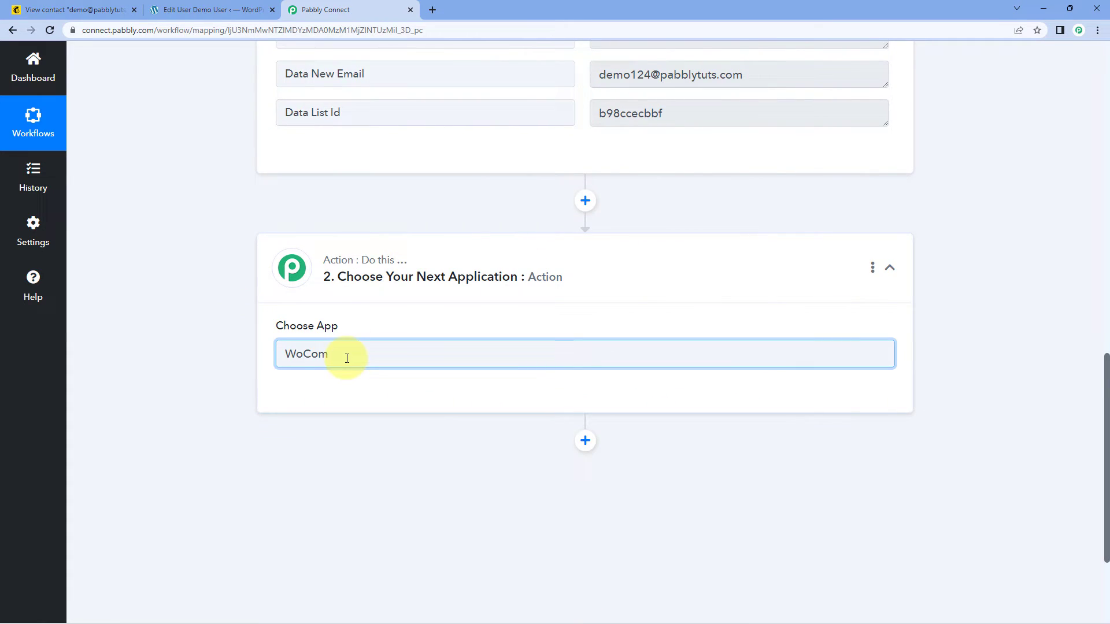
{"action": "type", "text": "m"}
{"action": "key", "text": "BackSpace"}
{"action": "key", "text": "BackSpace"}
{"action": "key", "text": "BackSpace"}
{"action": "key", "text": "BackSpace"}
{"action": "type", "text": "oCom"}
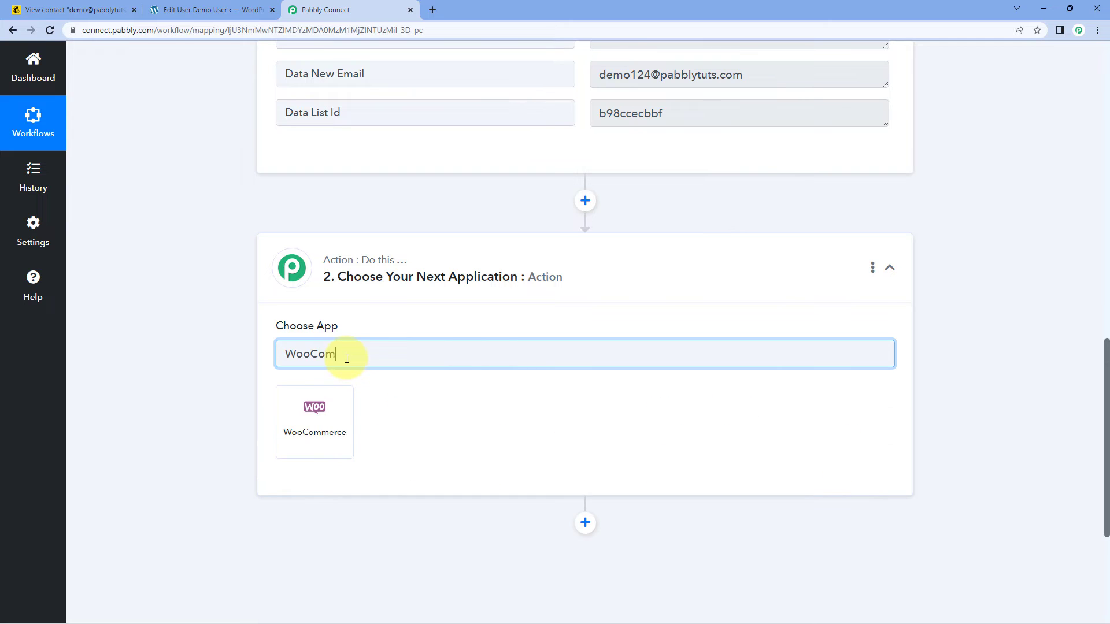
{"action": "type", "text": "merce"}
{"action": "left_click", "coordinate": [340, 421]}
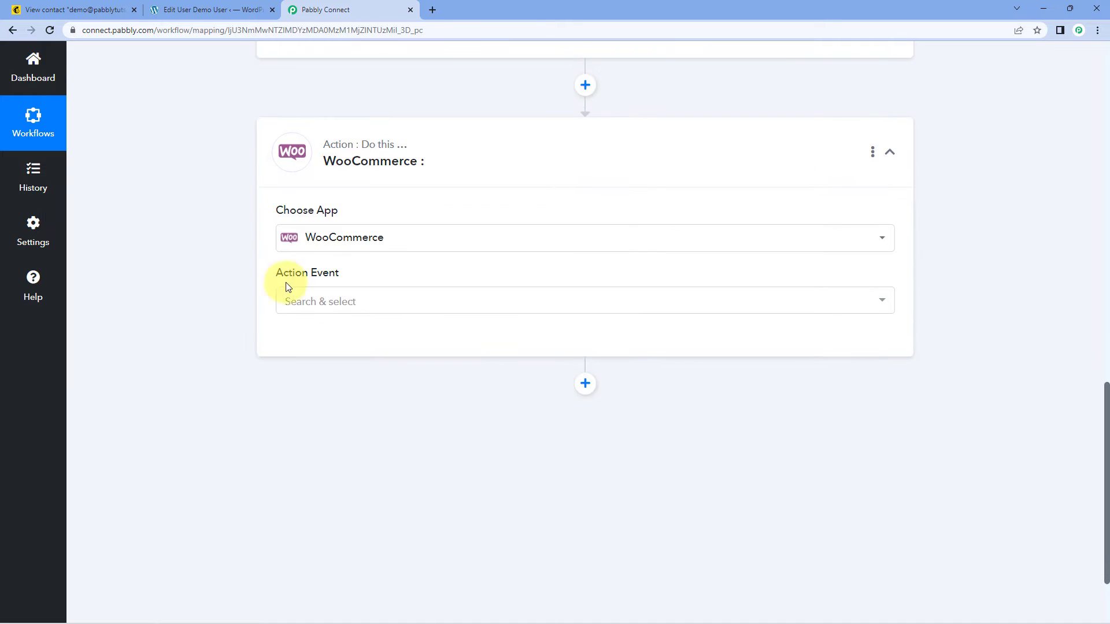
Set the WooCommerce action event to Retrieve a Customer by Email.
{"action": "left_click", "coordinate": [379, 297]}
{"action": "scroll", "coordinate": [231, 279], "scroll_direction": "down", "scroll_amount": 1}
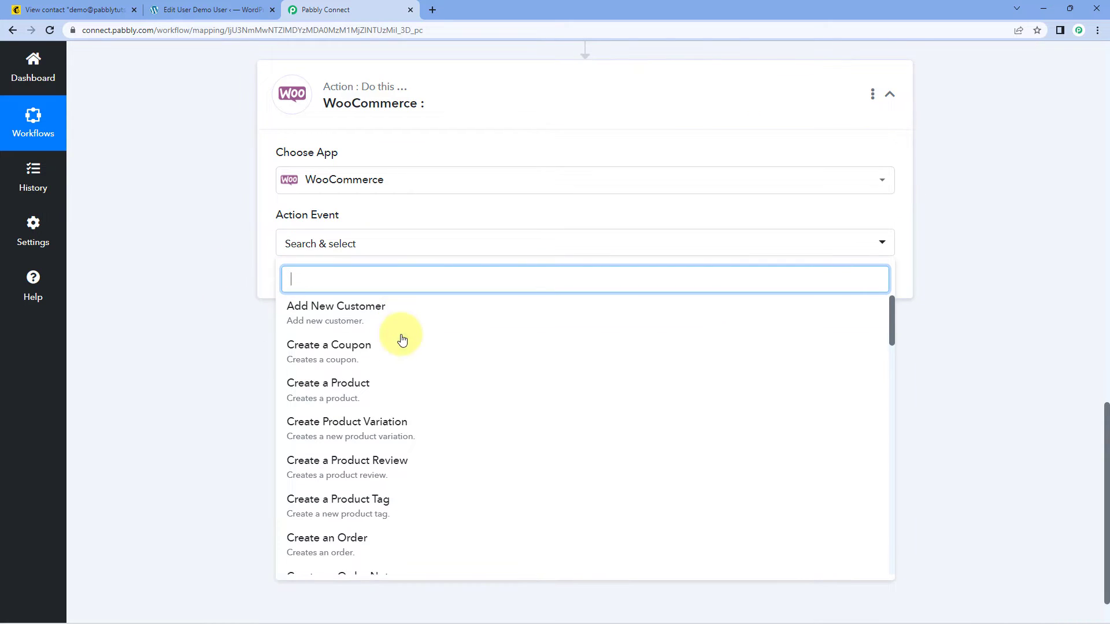
{"action": "scroll", "coordinate": [389, 354], "scroll_direction": "down", "scroll_amount": 1}
{"action": "scroll", "coordinate": [389, 354], "scroll_direction": "down", "scroll_amount": 7}
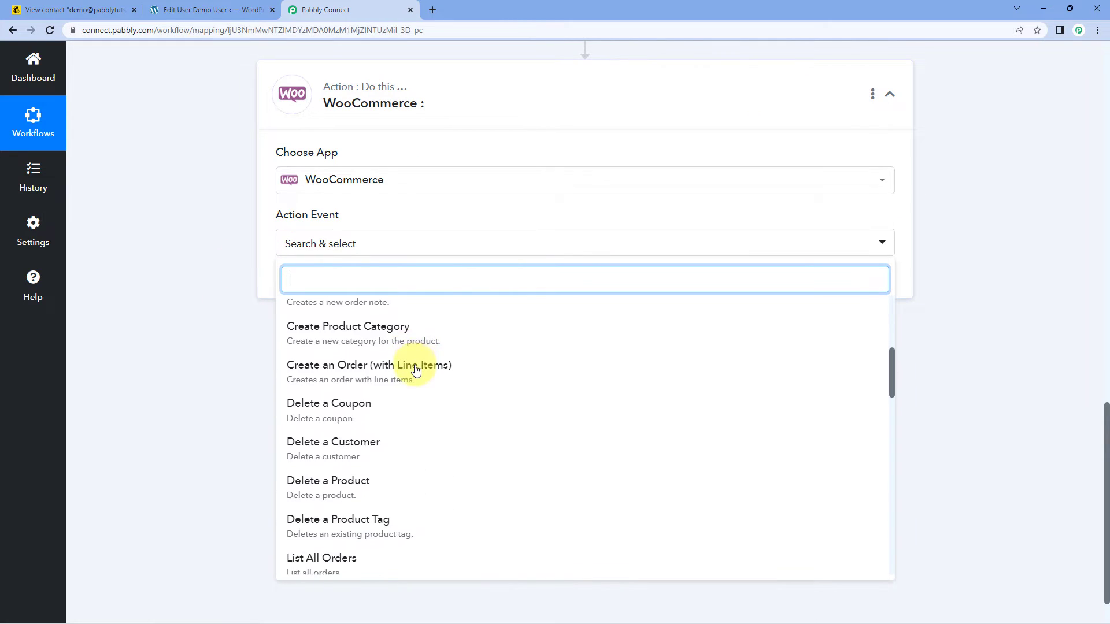
{"action": "scroll", "coordinate": [416, 370], "scroll_direction": "down", "scroll_amount": 2}
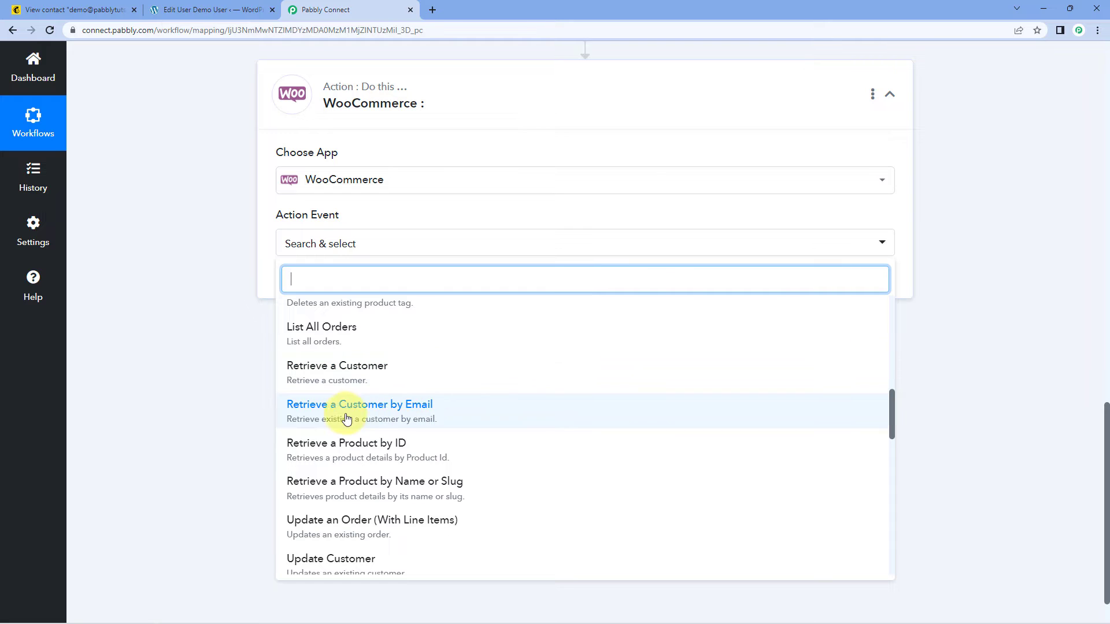
{"action": "left_click", "coordinate": [421, 410]}
Start a new WooCommerce connection for the action and read the instructions for creating its consumer key and secret.
{"action": "left_click", "coordinate": [331, 289]}
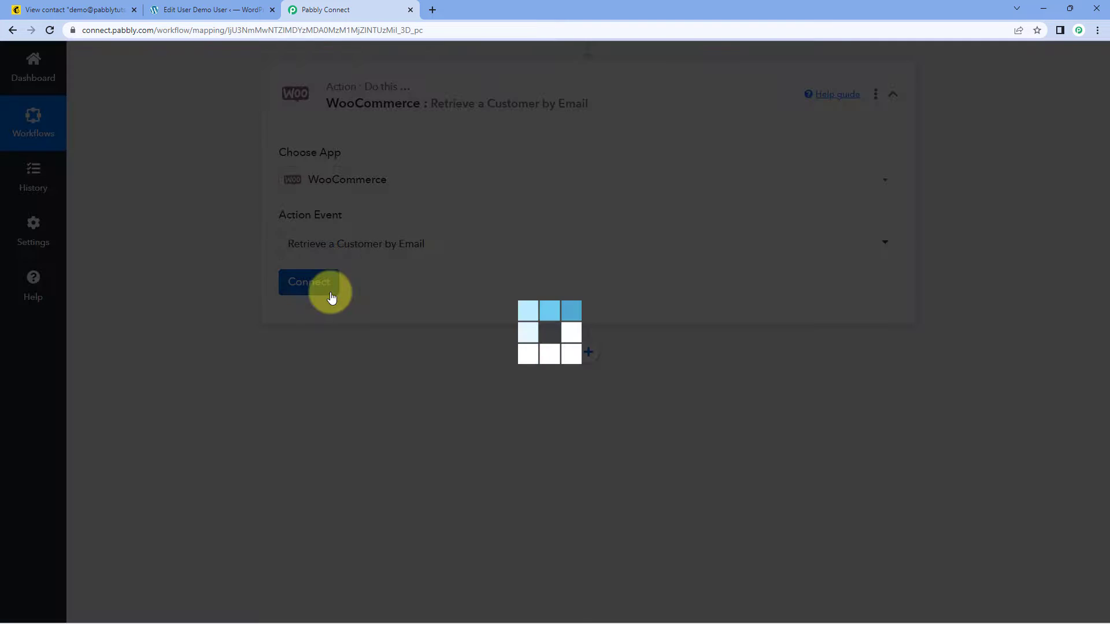
{"action": "left_click", "coordinate": [514, 186]}
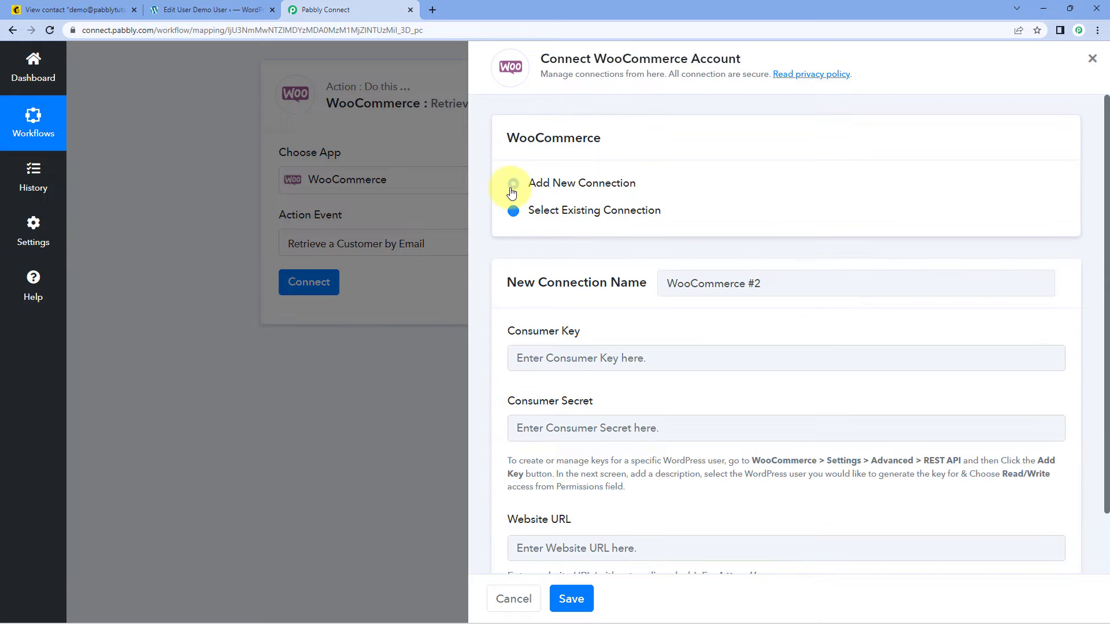
{"action": "scroll", "coordinate": [695, 205], "scroll_direction": "down", "scroll_amount": 1}
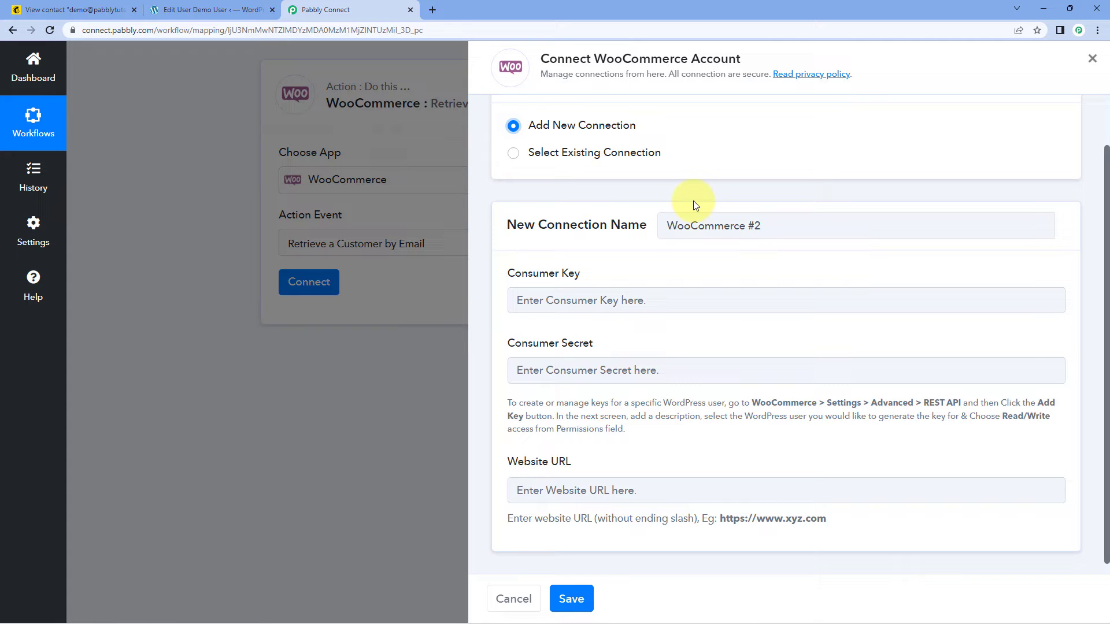
{"action": "scroll", "coordinate": [695, 205], "scroll_direction": "down", "scroll_amount": 1}
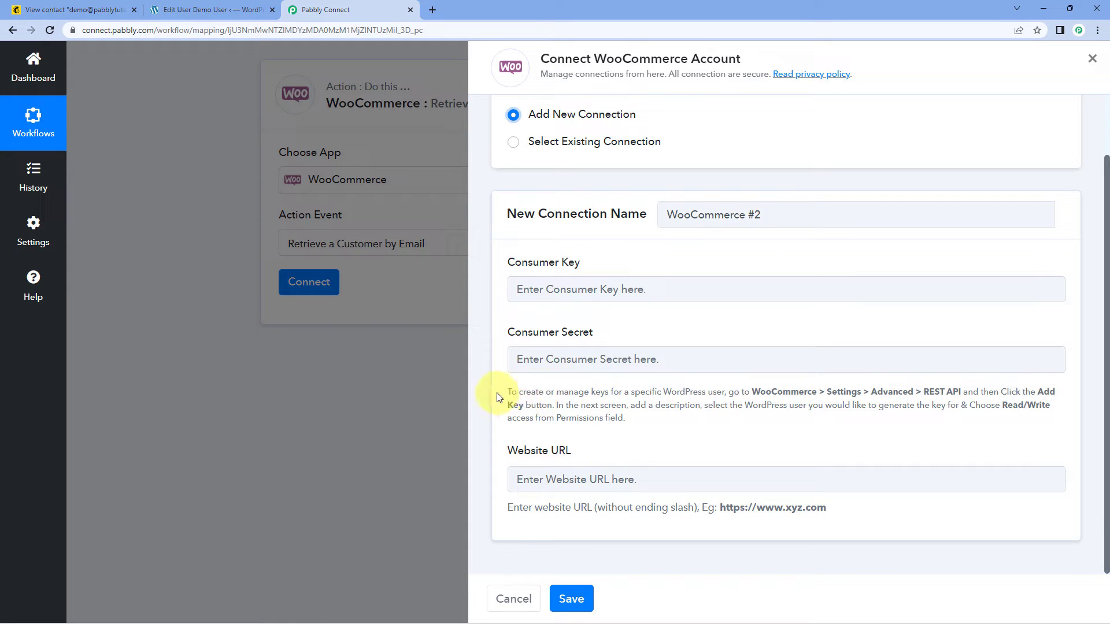
{"action": "left_click_drag", "start_coordinate": [501, 395], "coordinate": [624, 419]}
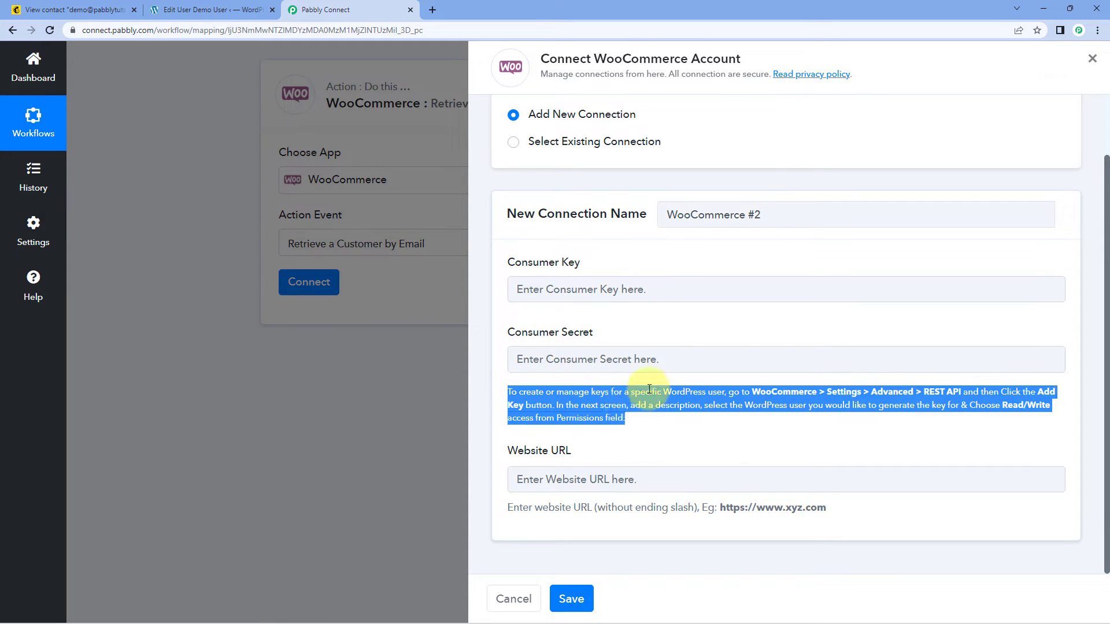
{"action": "left_click", "coordinate": [608, 443]}
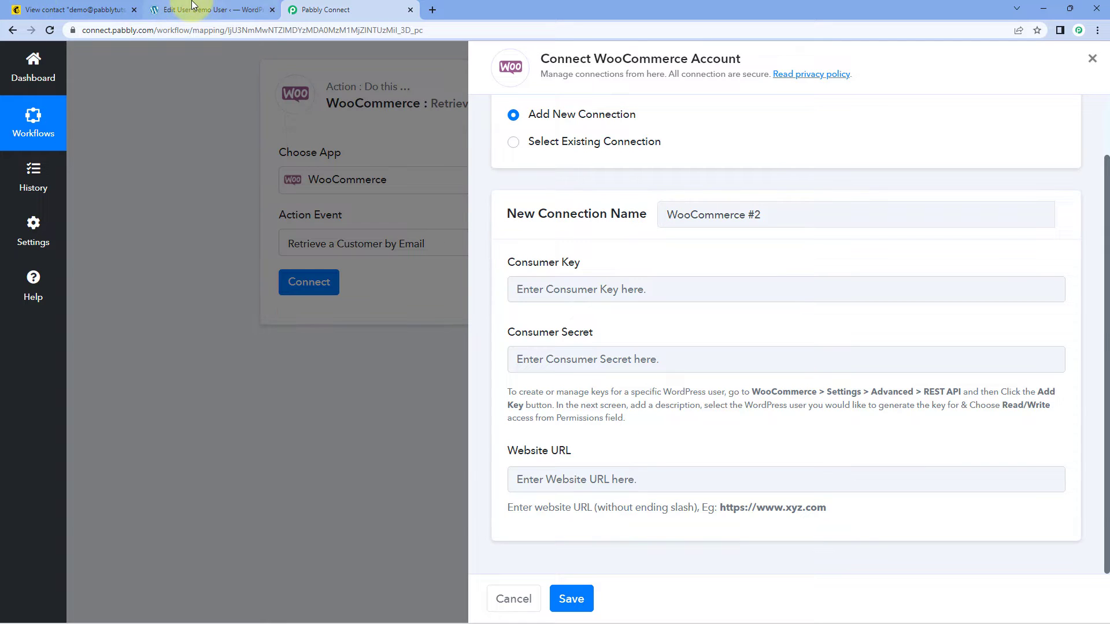
Switch to the WordPress admin and open the REST API section of WooCommerce's advanced settings.
{"action": "left_click", "coordinate": [211, 9]}
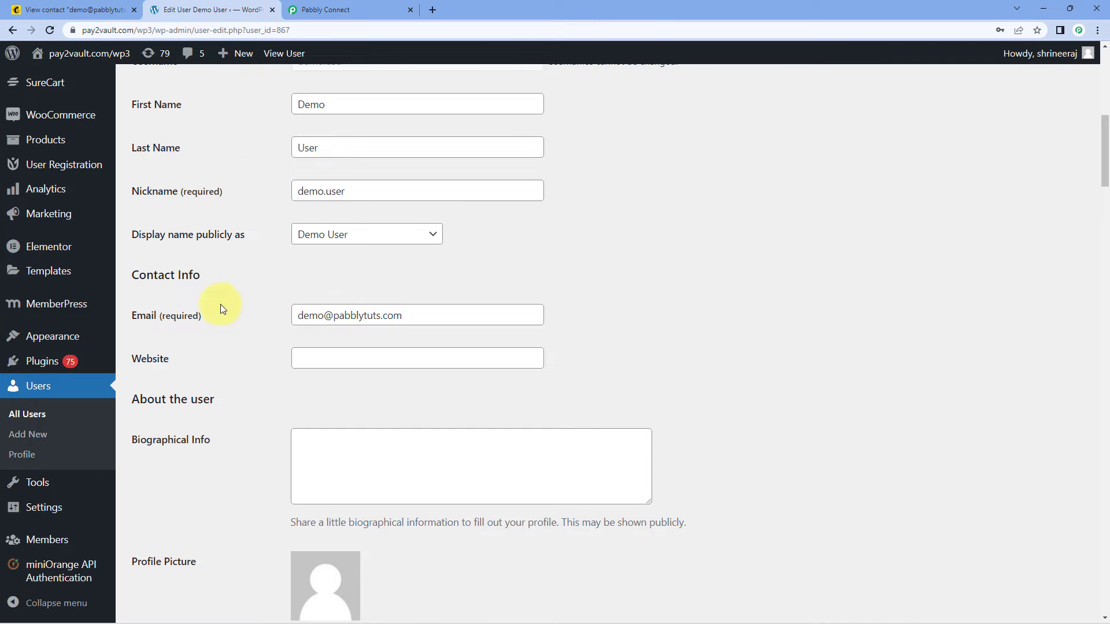
{"action": "scroll", "coordinate": [121, 249], "scroll_direction": "up", "scroll_amount": 4}
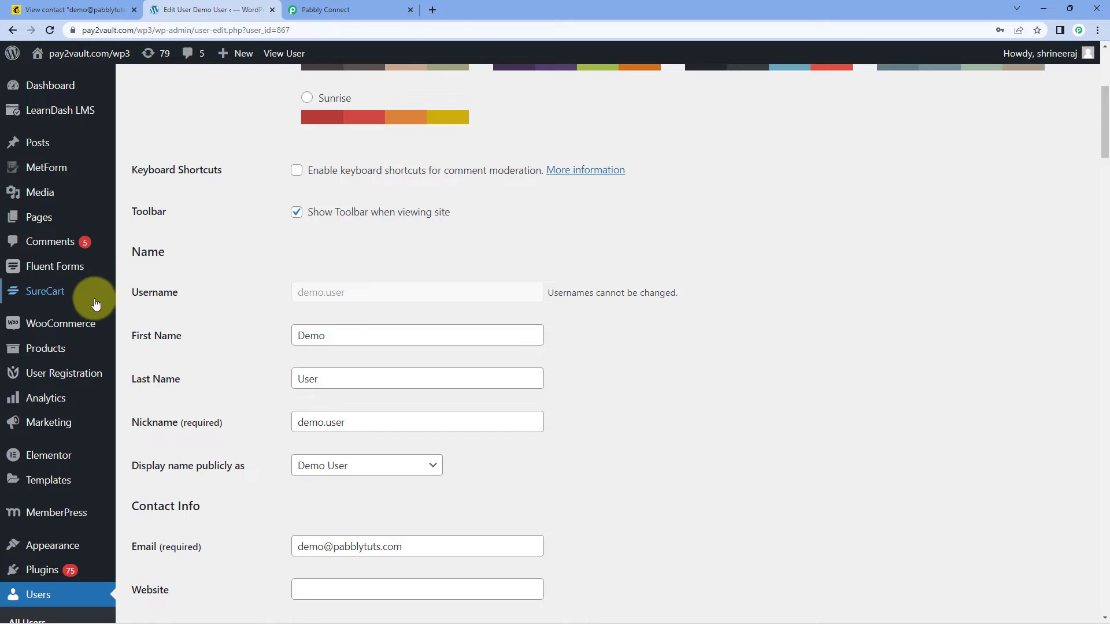
{"action": "mouse_move", "coordinate": [74, 327]}
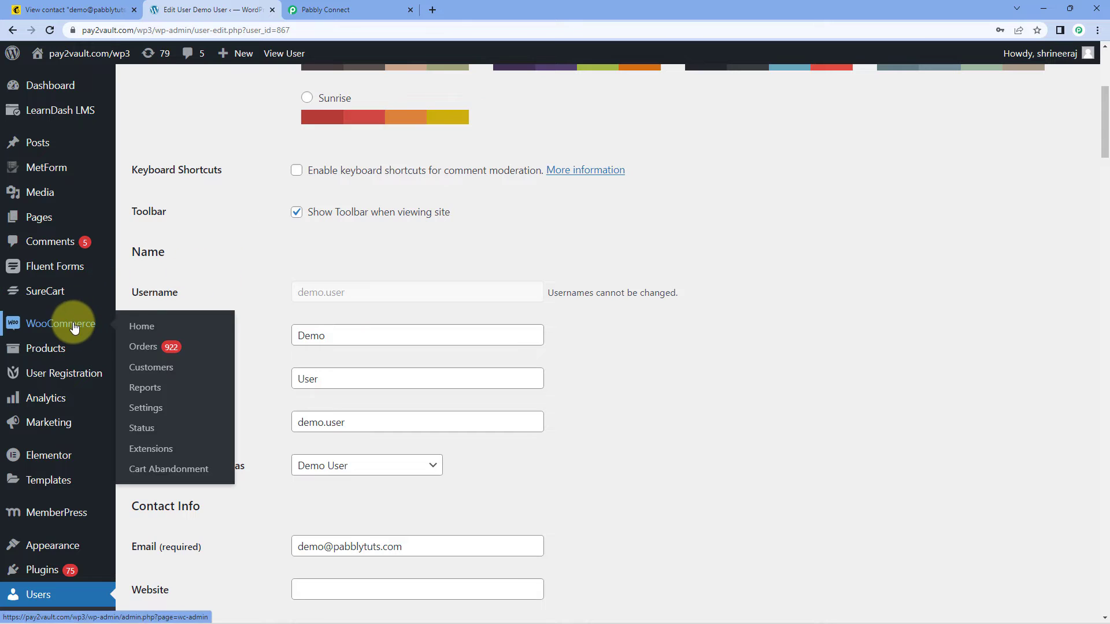
{"action": "left_click", "coordinate": [156, 409]}
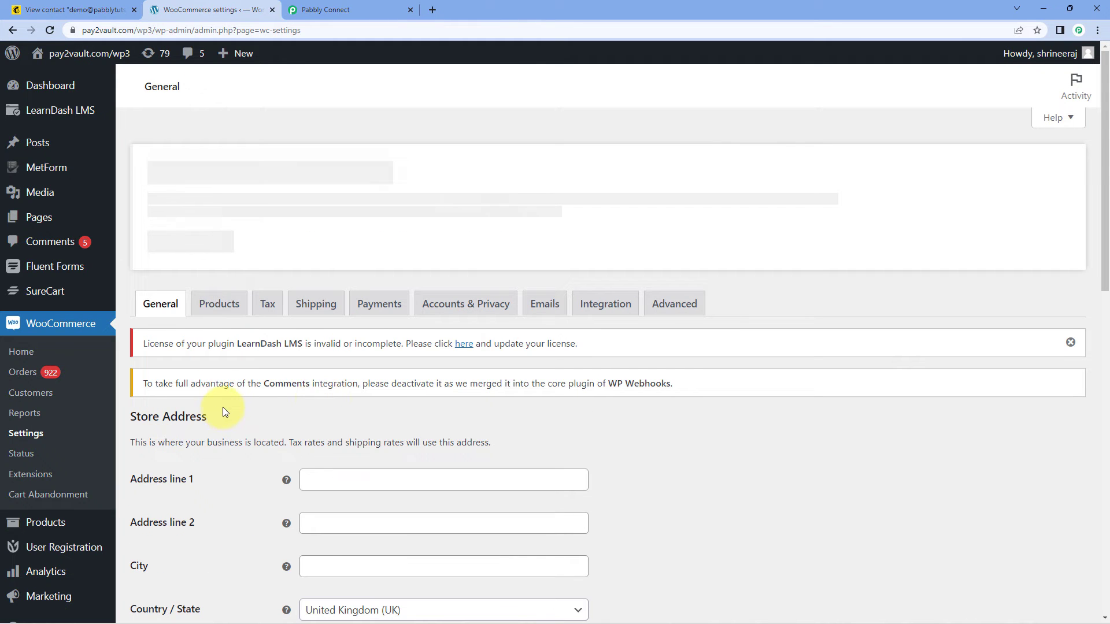
{"action": "left_click", "coordinate": [688, 309]}
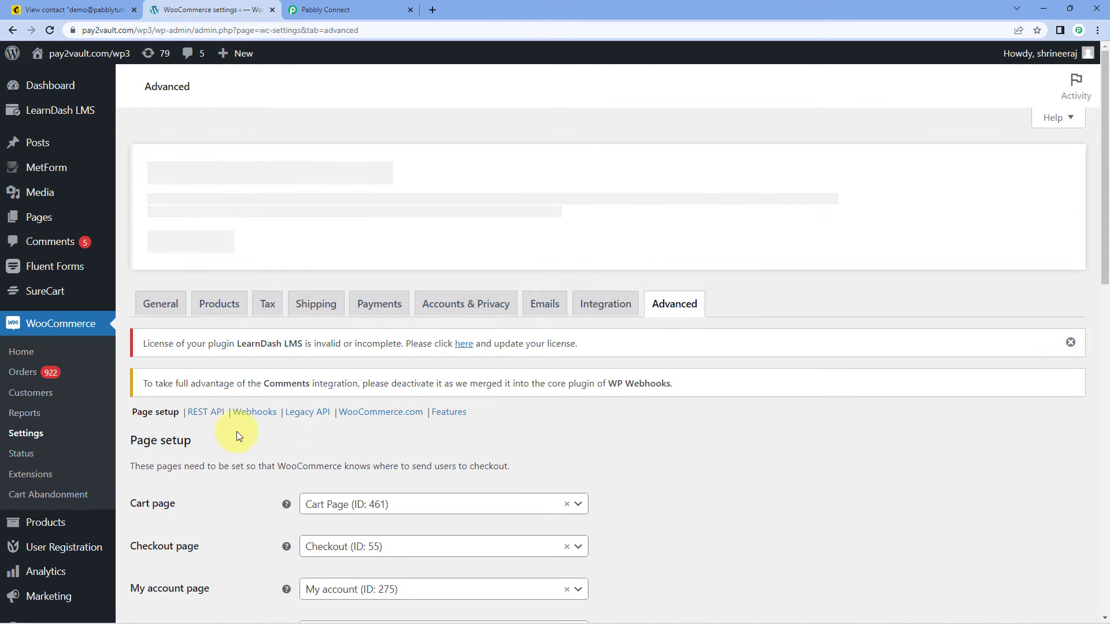
{"action": "left_click", "coordinate": [208, 417]}
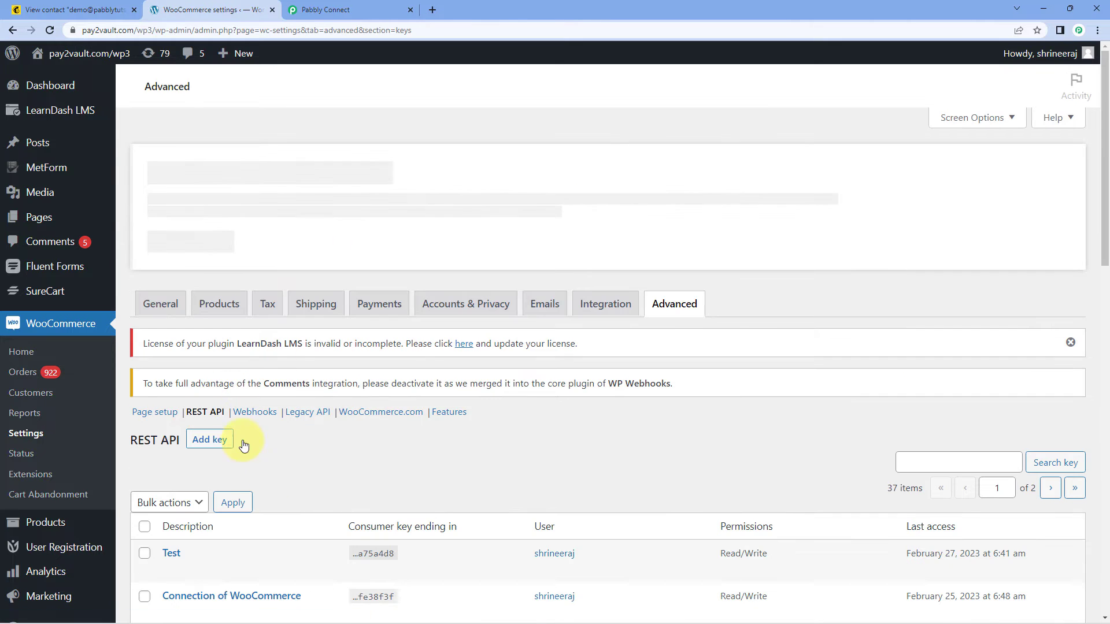
Add a new WooCommerce REST API key and enter "Test Key" as its description.
{"action": "scroll", "coordinate": [357, 426], "scroll_direction": "down", "scroll_amount": 1}
{"action": "scroll", "coordinate": [356, 425], "scroll_direction": "down", "scroll_amount": 6}
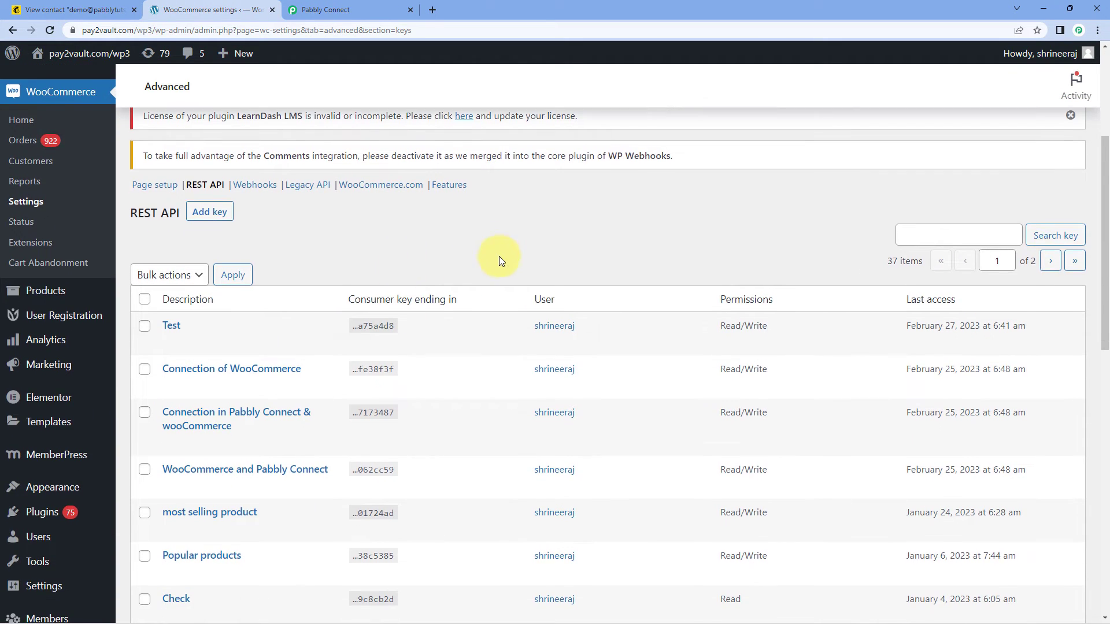
{"action": "scroll", "coordinate": [499, 261], "scroll_direction": "down", "scroll_amount": 7}
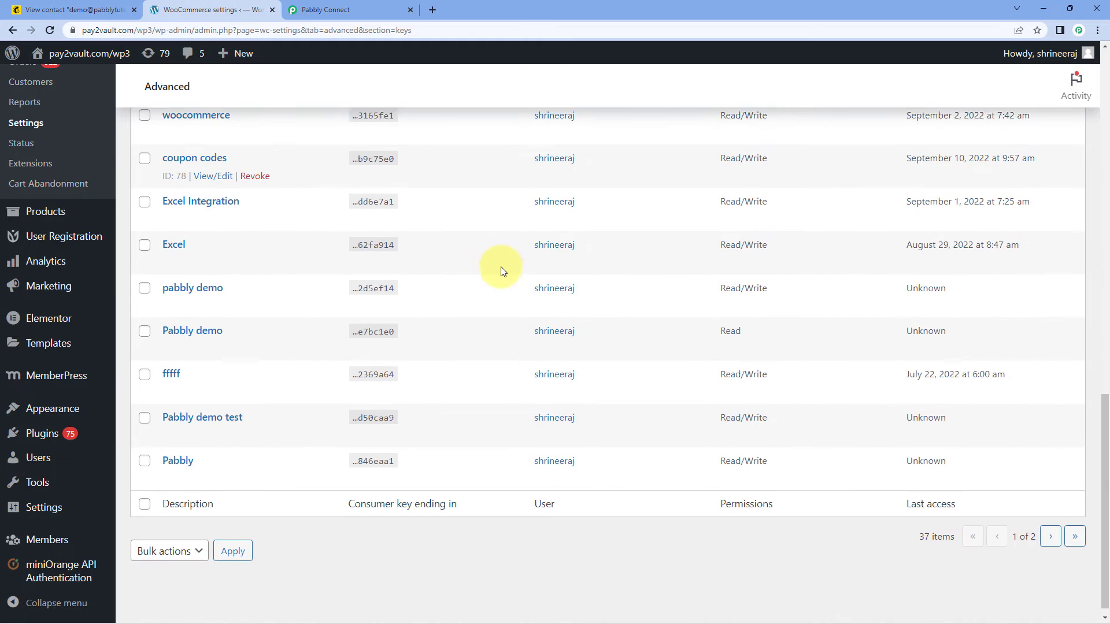
{"action": "scroll", "coordinate": [500, 266], "scroll_direction": "up", "scroll_amount": 12}
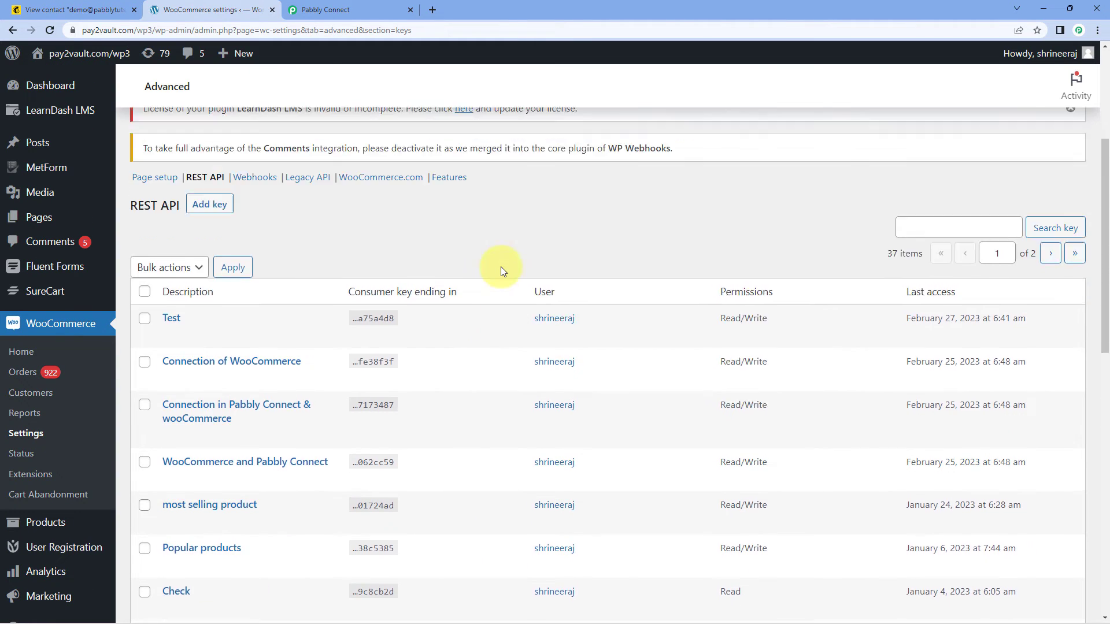
{"action": "left_click", "coordinate": [205, 309]}
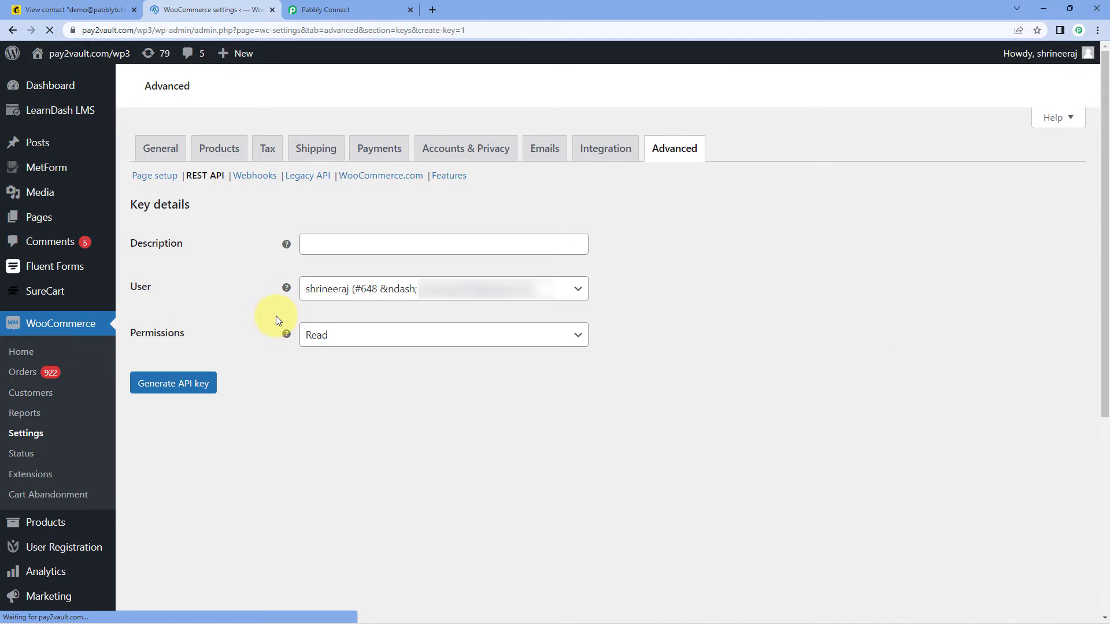
{"action": "scroll", "coordinate": [266, 370], "scroll_direction": "down", "scroll_amount": 1}
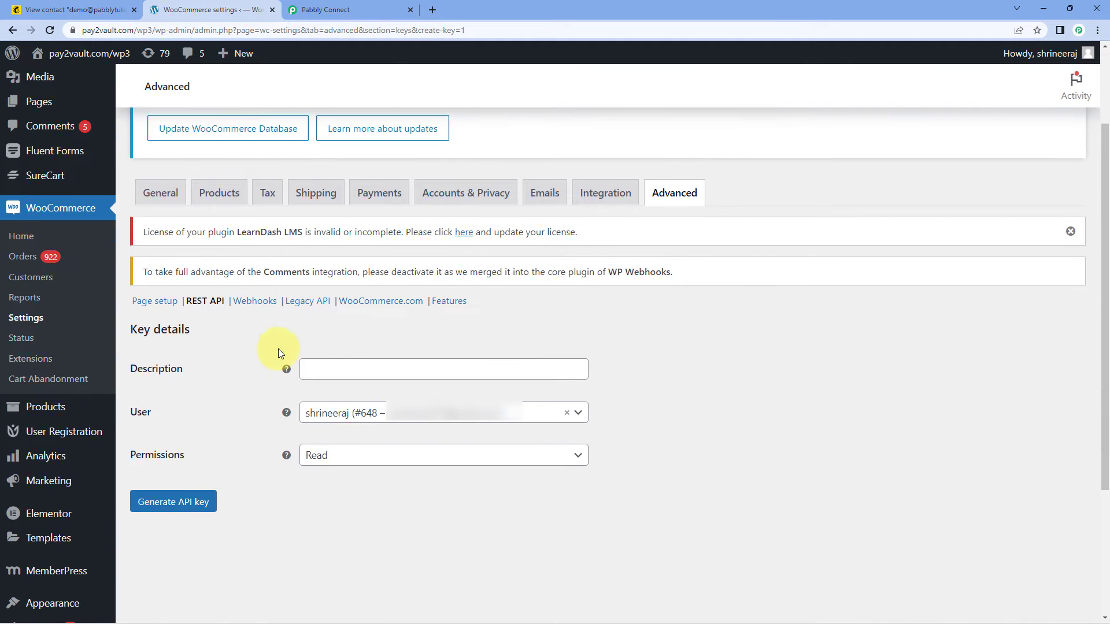
{"action": "left_click", "coordinate": [345, 371]}
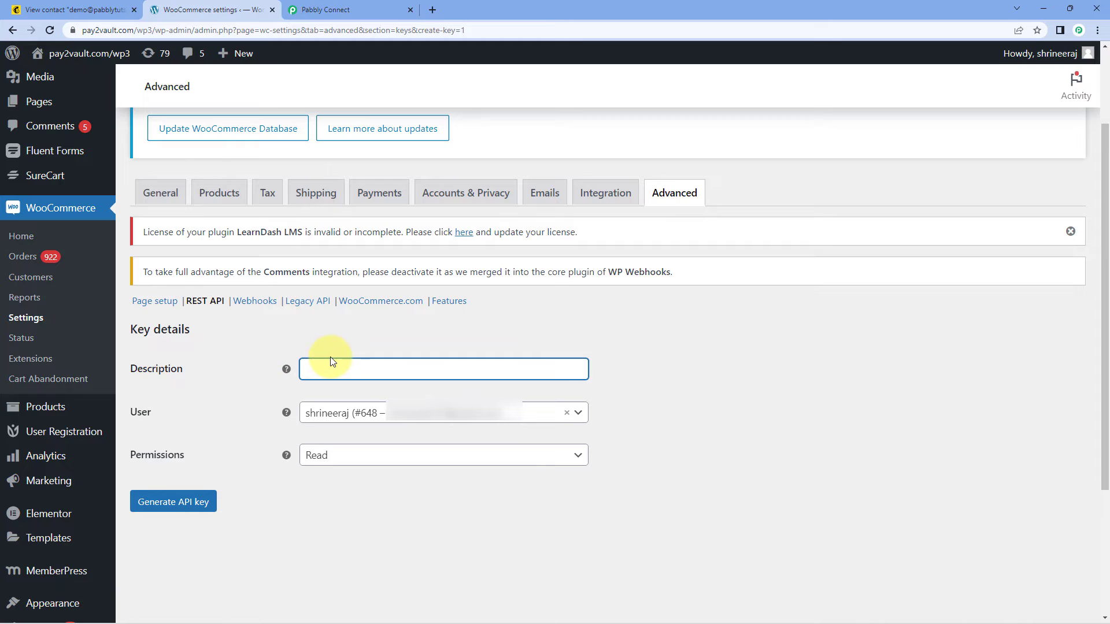
{"action": "type", "text": "Test KEy"}
{"action": "key", "text": "BackSpace"}
{"action": "type", "text": "ey"}
Give the new key Read/Write permissions and generate it.
{"action": "left_click", "coordinate": [386, 462]}
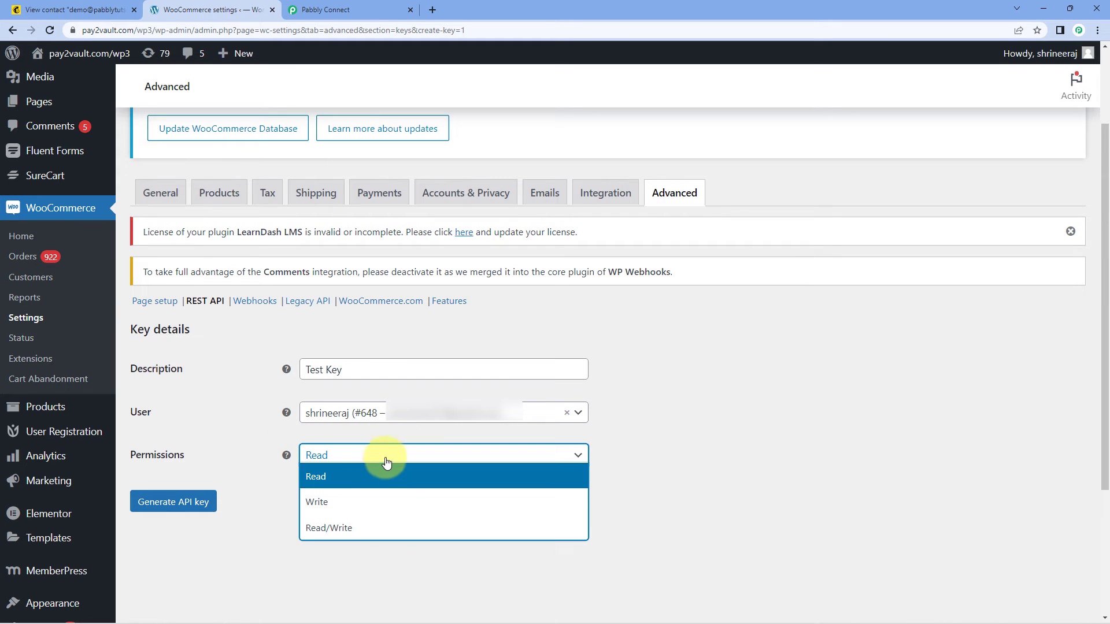
{"action": "left_click", "coordinate": [351, 529]}
{"action": "left_click", "coordinate": [300, 504]}
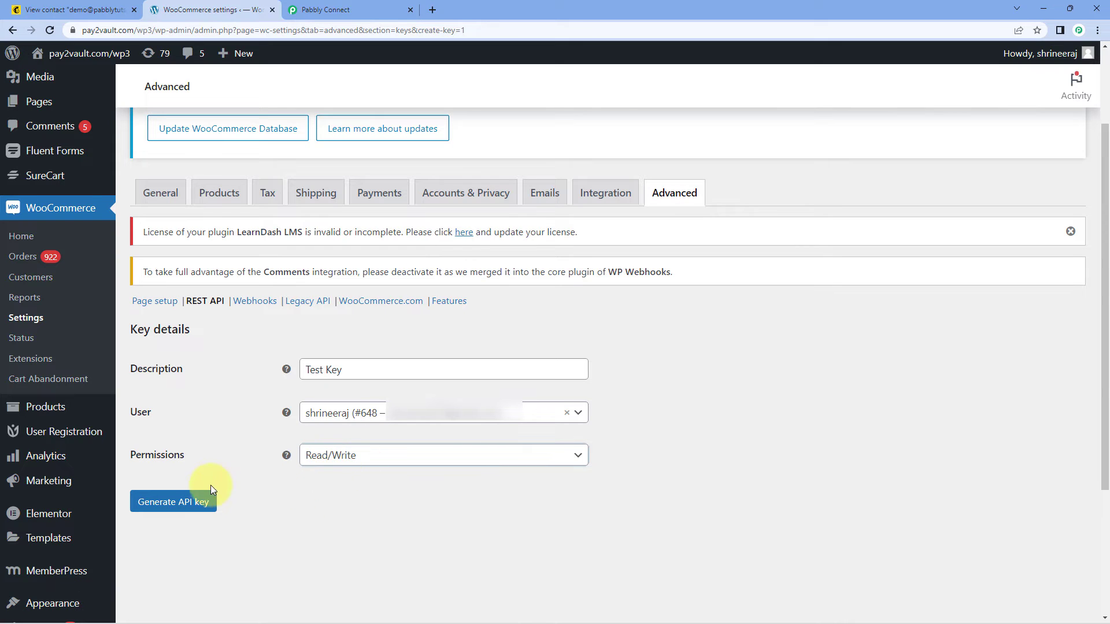
{"action": "left_click", "coordinate": [195, 504]}
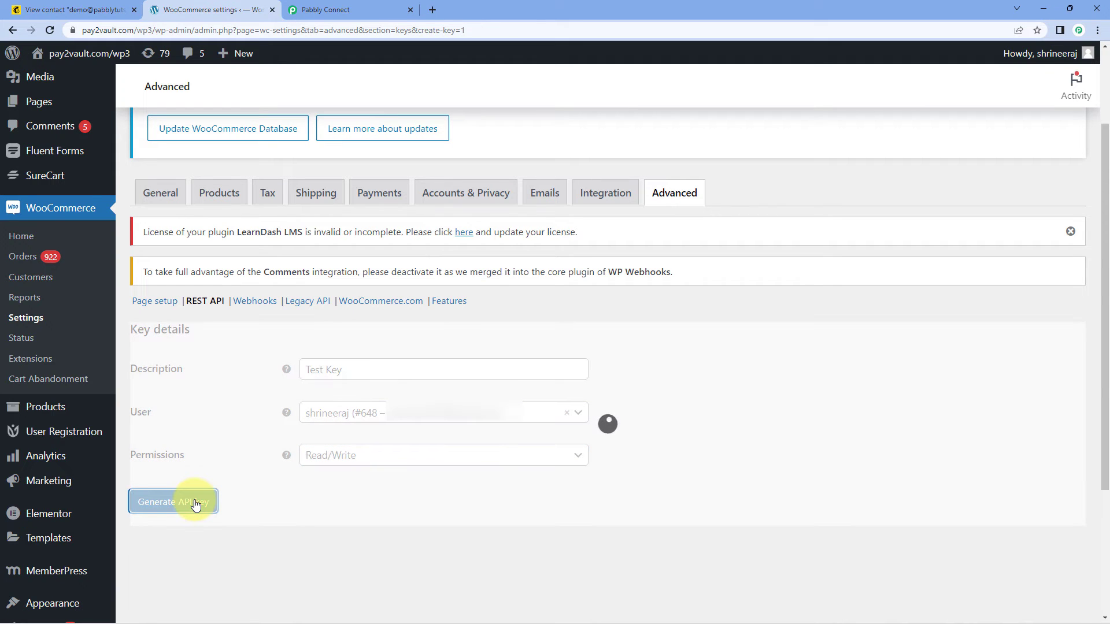
Copy the generated consumer key and paste it into the Consumer Key field of the WooCommerce connection in Pabbly Connect.
{"action": "scroll", "coordinate": [204, 363], "scroll_direction": "down", "scroll_amount": 2}
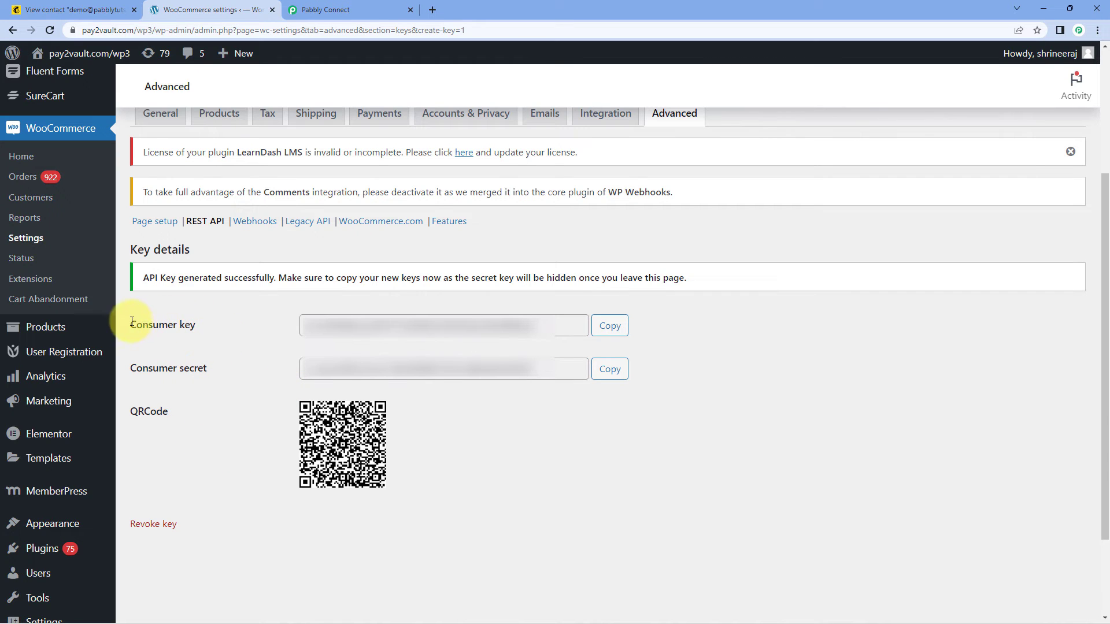
{"action": "left_click_drag", "start_coordinate": [133, 369], "coordinate": [210, 368]}
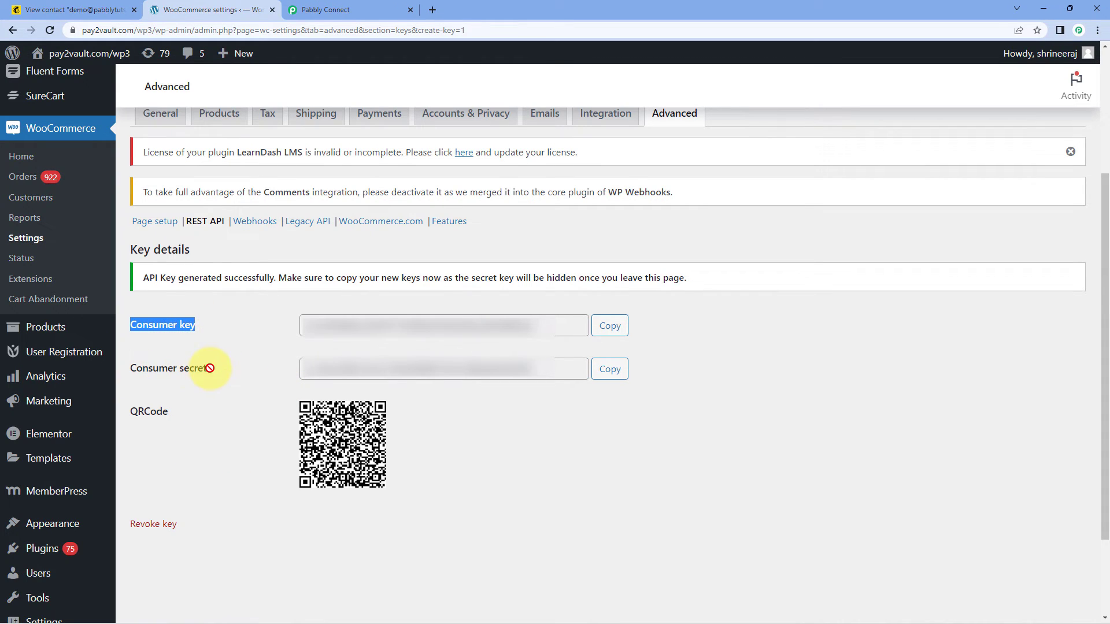
{"action": "left_click", "coordinate": [623, 327]}
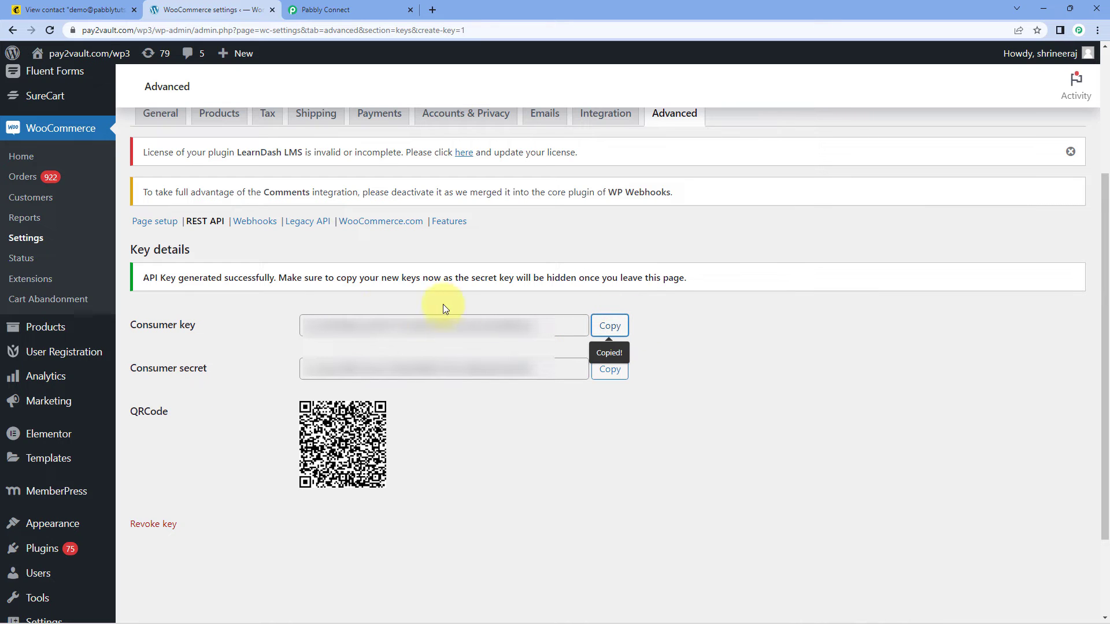
{"action": "left_click", "coordinate": [326, 10]}
{"action": "left_click", "coordinate": [568, 289]}
{"action": "key", "text": "ctrl+v"}
{"action": "right_click", "coordinate": [573, 290]}
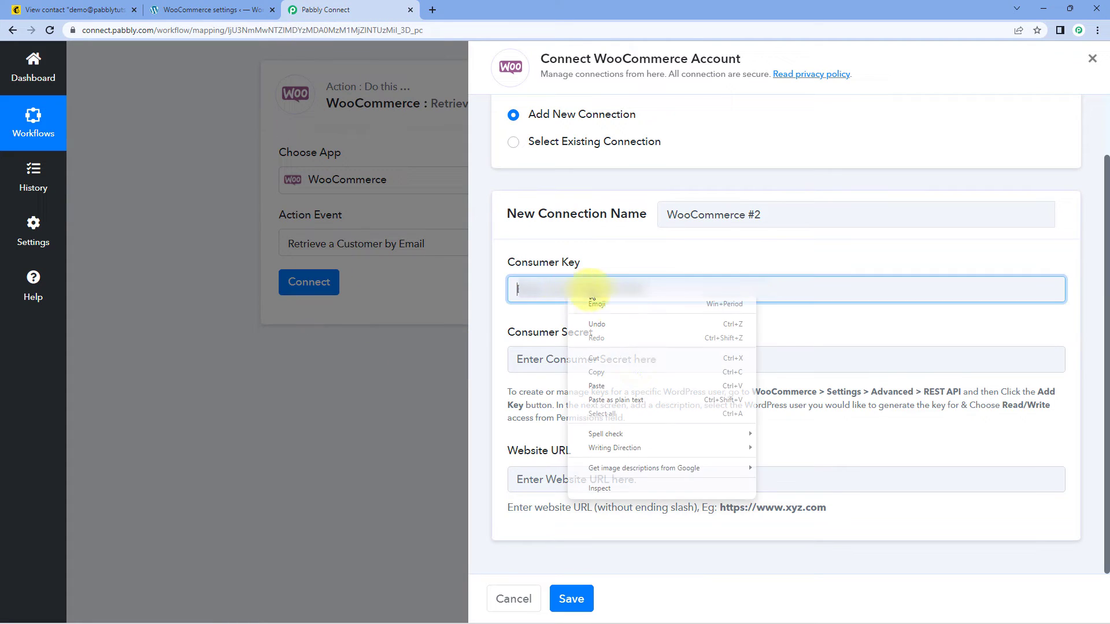
{"action": "left_click", "coordinate": [605, 329]}
Copy the generated consumer secret from the WordPress admin and paste it into the Consumer Secret field in Pabbly Connect.
{"action": "left_click", "coordinate": [228, 7]}
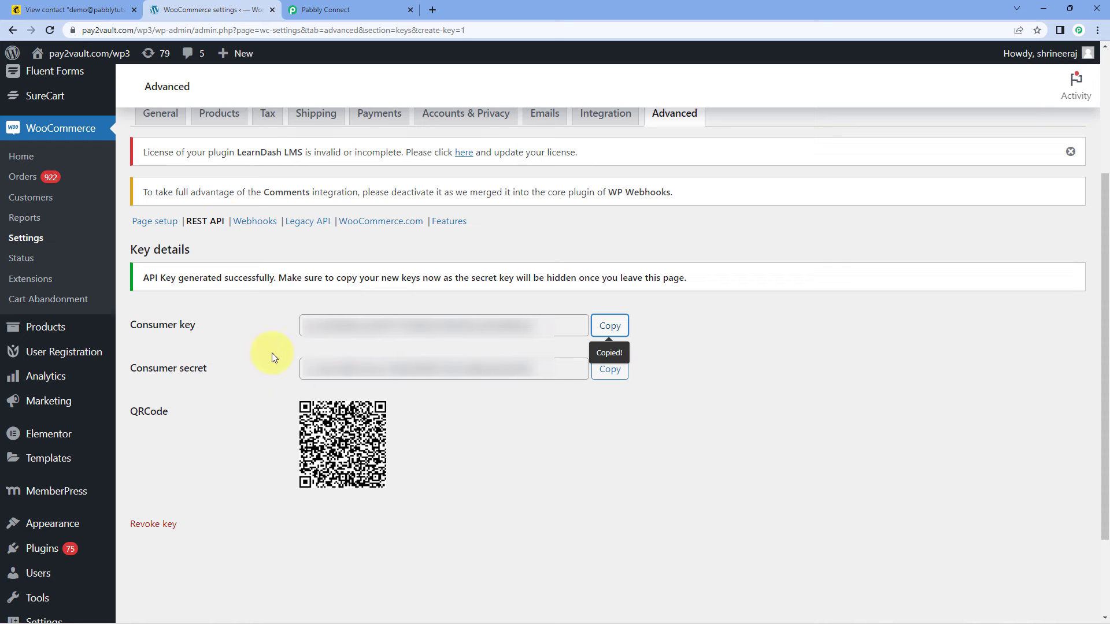
{"action": "left_click", "coordinate": [608, 370]}
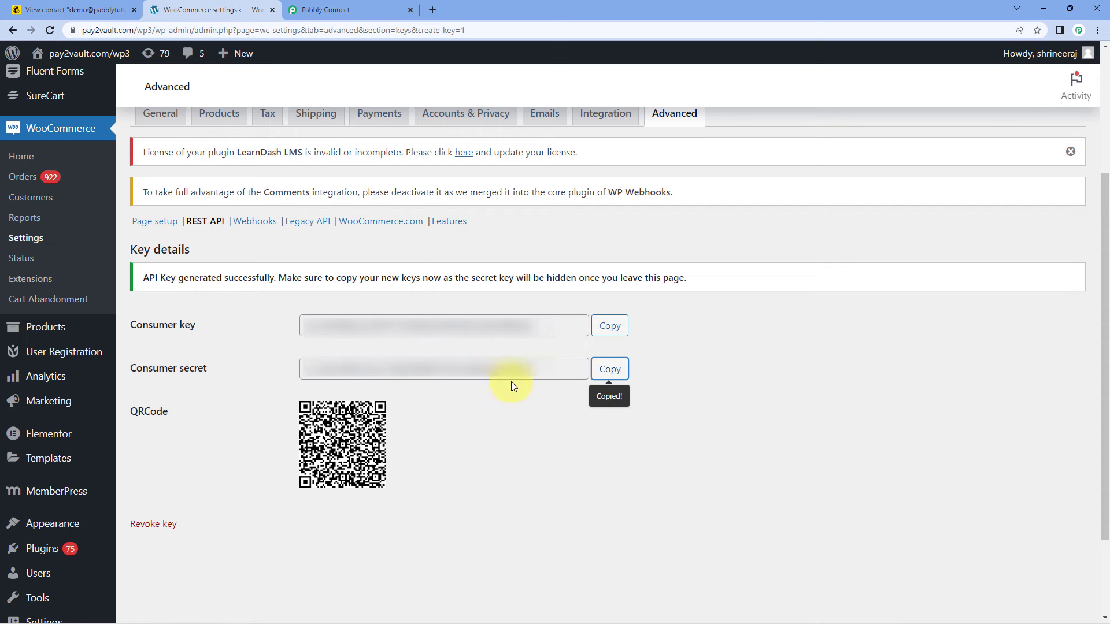
{"action": "left_click", "coordinate": [379, 10]}
{"action": "right_click", "coordinate": [578, 360]}
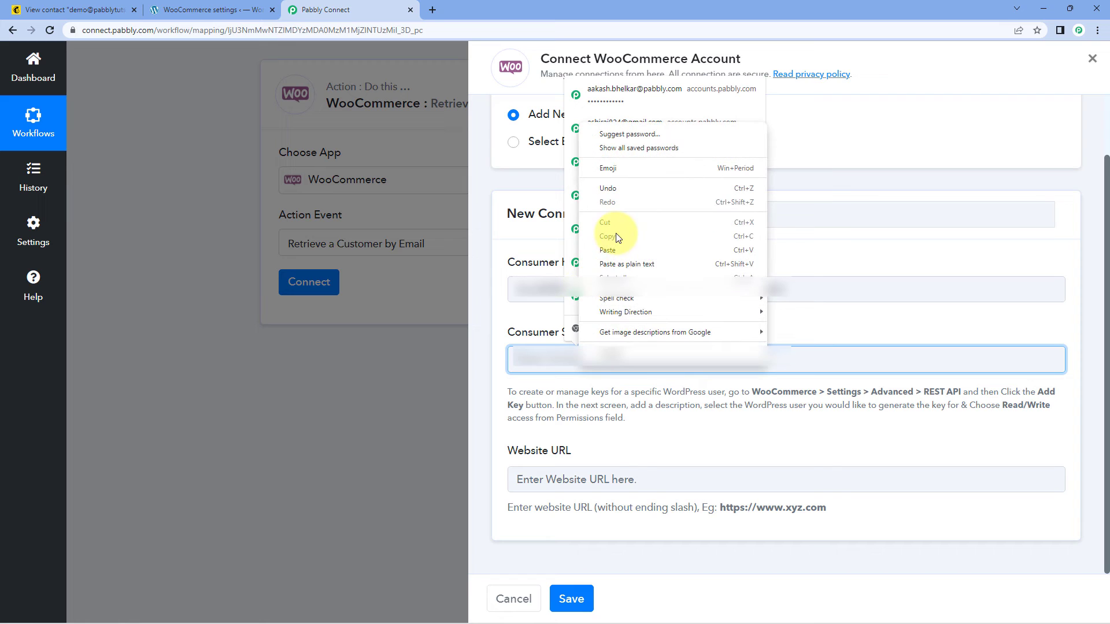
{"action": "left_click", "coordinate": [612, 250]}
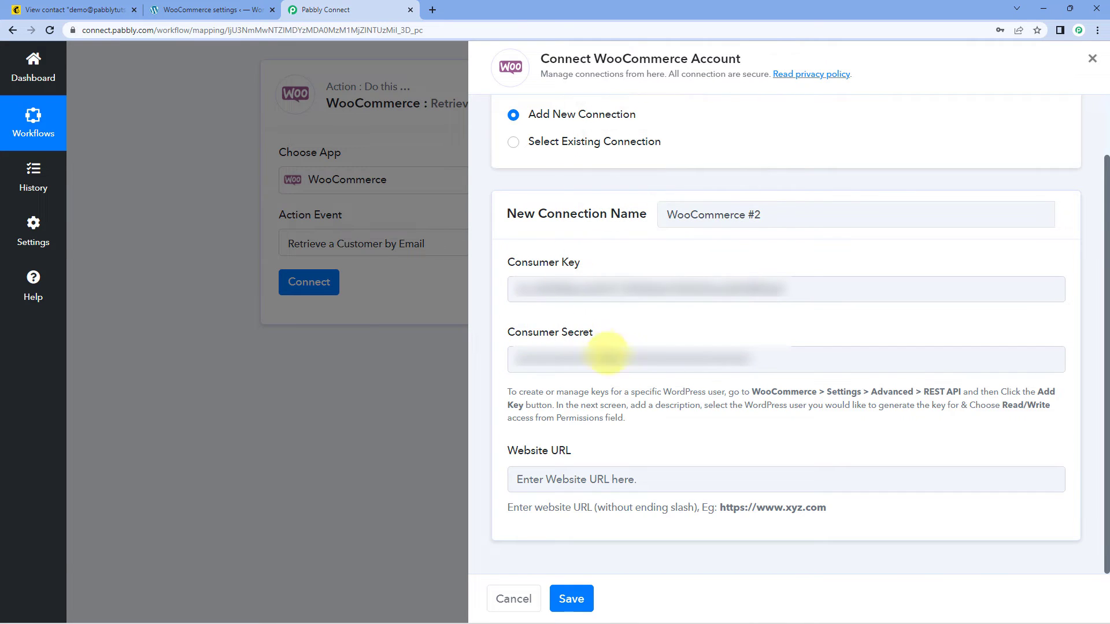
{"action": "left_click", "coordinate": [623, 479]}
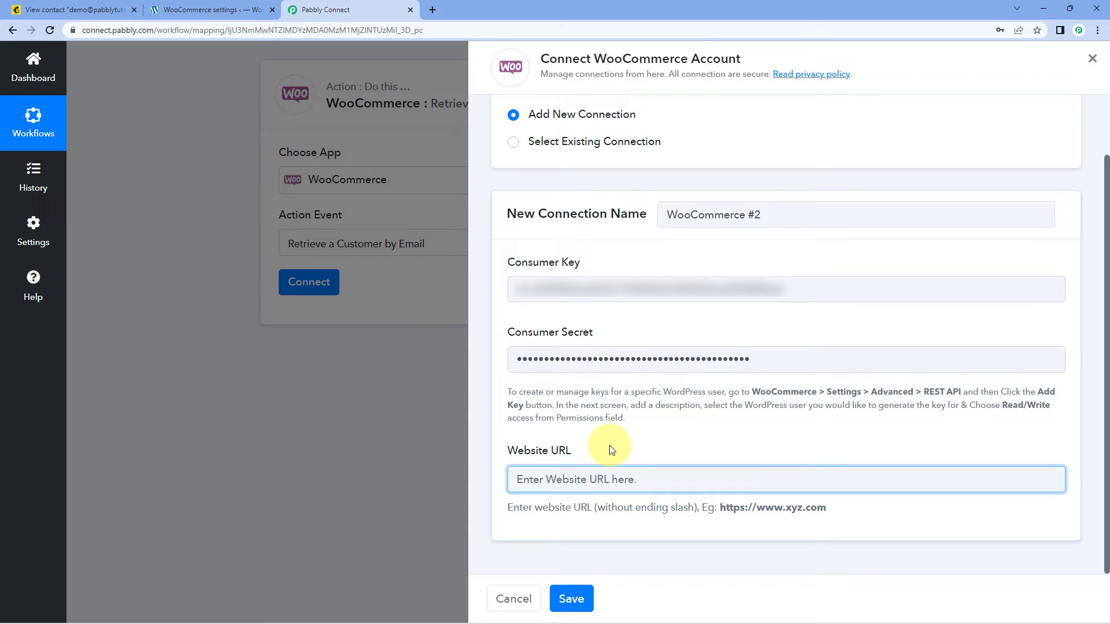
{"action": "left_click", "coordinate": [231, 8]}
{"action": "left_click", "coordinate": [130, 30]}
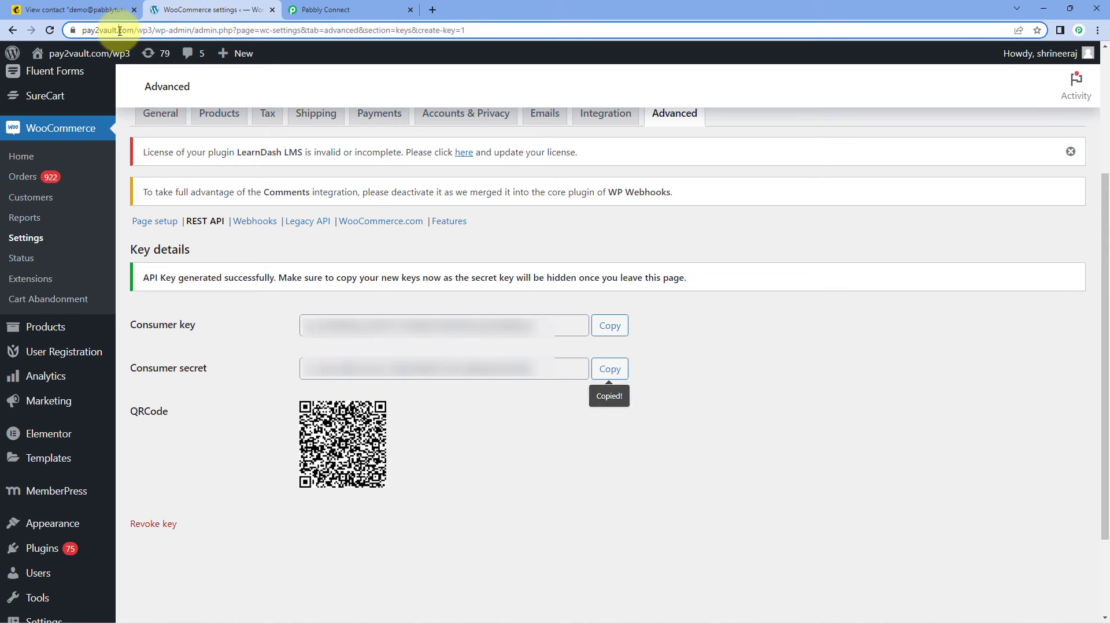
{"action": "left_click_drag", "start_coordinate": [178, 30], "coordinate": [80, 30]}
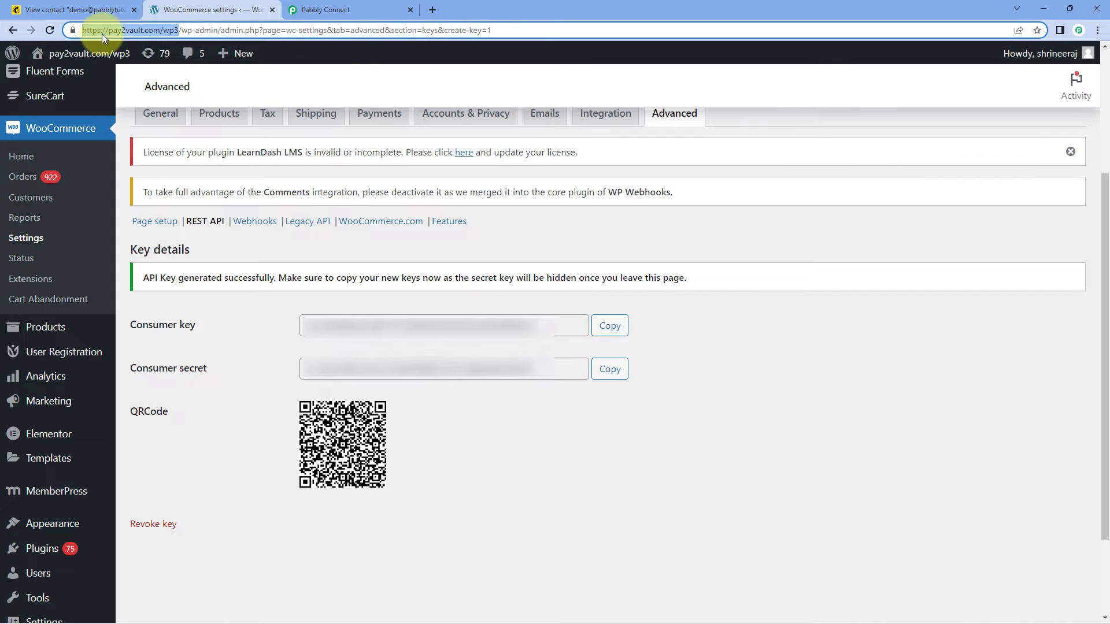
{"action": "right_click", "coordinate": [123, 33]}
{"action": "left_click", "coordinate": [161, 115]}
{"action": "left_click", "coordinate": [322, 7]}
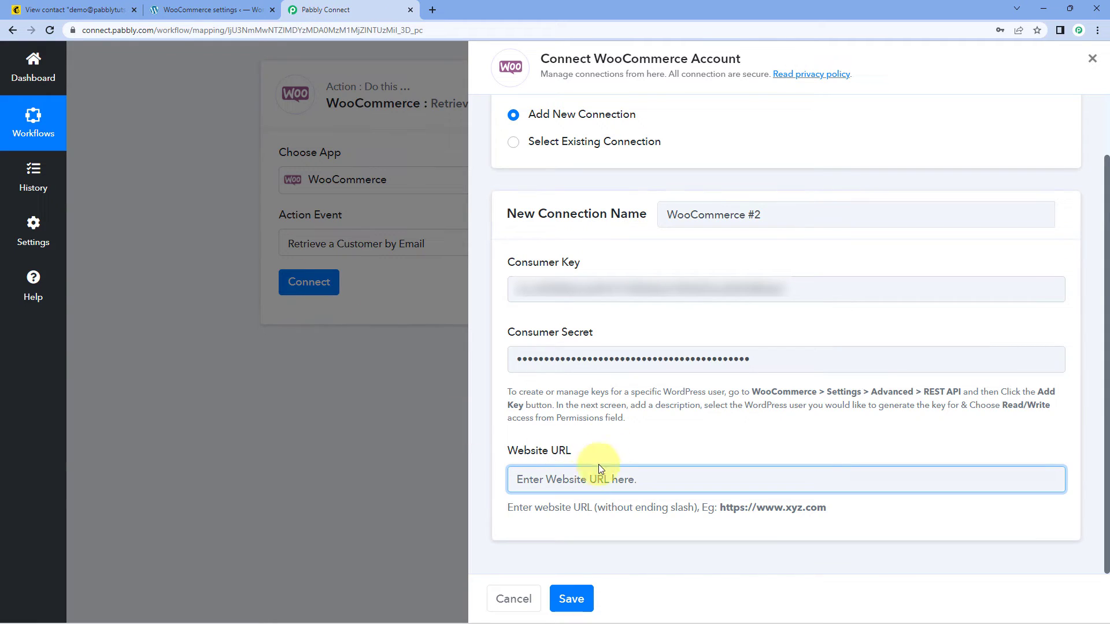
{"action": "right_click", "coordinate": [576, 473]}
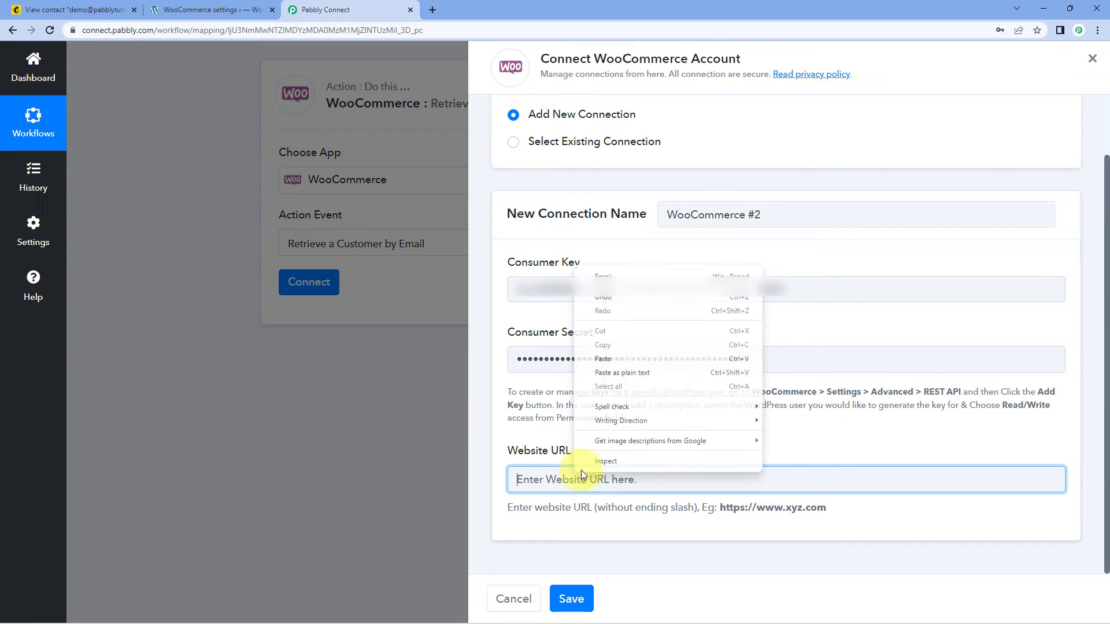
{"action": "left_click", "coordinate": [616, 359]}
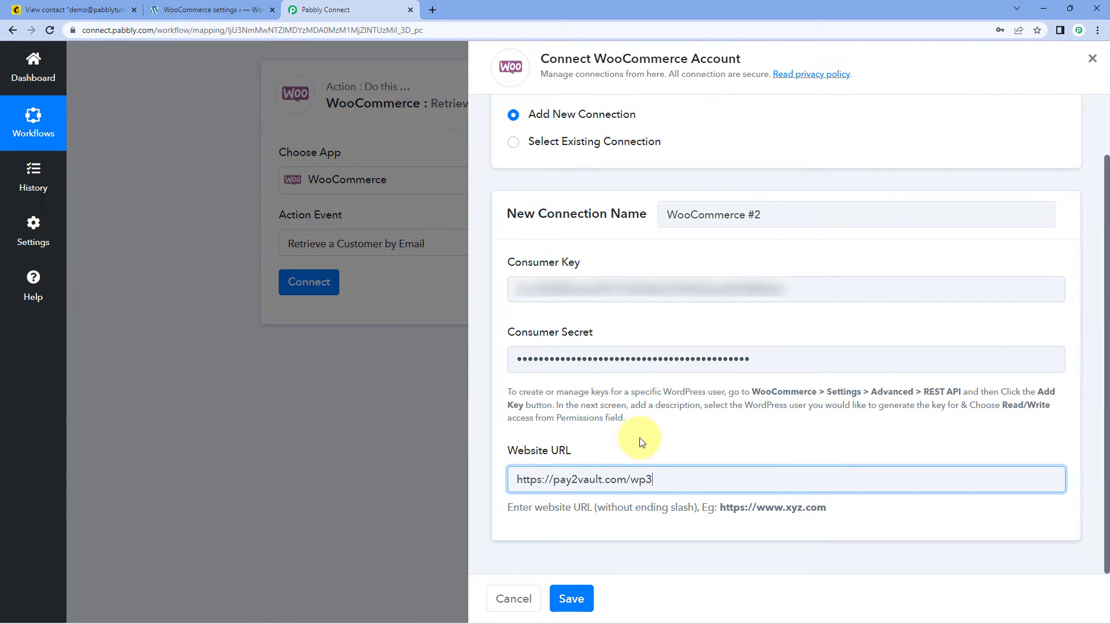
{"action": "left_click", "coordinate": [583, 601]}
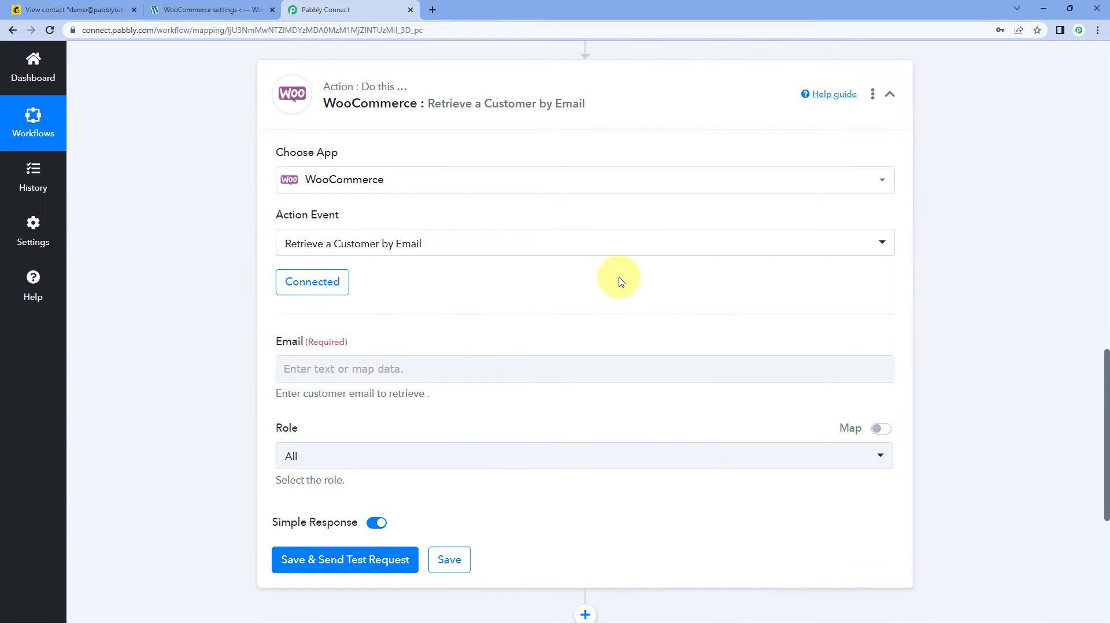
Examine the old email value in the Mailchimp trigger's captured webhook response.
{"action": "scroll", "coordinate": [549, 289], "scroll_direction": "down", "scroll_amount": 2}
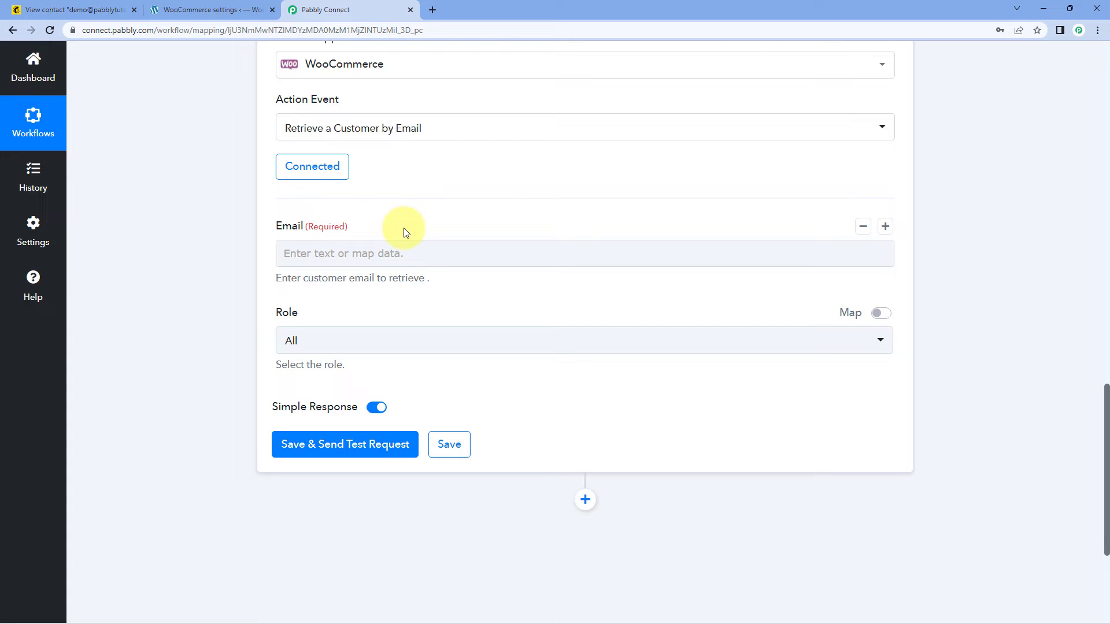
{"action": "scroll", "coordinate": [405, 231], "scroll_direction": "up", "scroll_amount": 10}
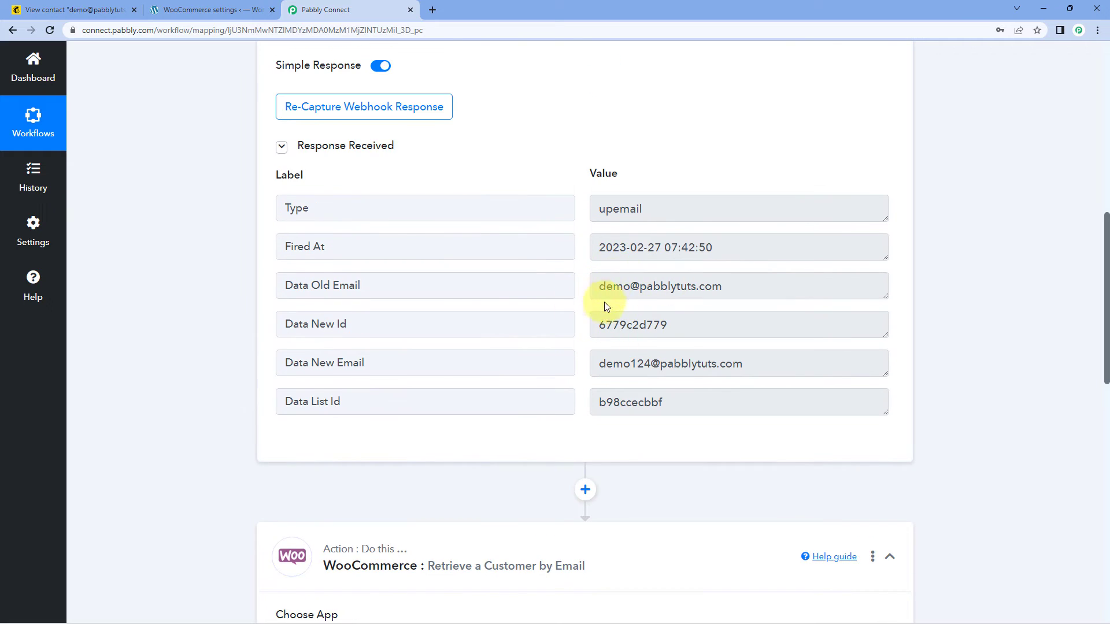
{"action": "mouse_move", "coordinate": [602, 287]}
{"action": "left_mouse_down"}
{"action": "mouse_move", "coordinate": [726, 289]}
{"action": "mouse_move", "coordinate": [601, 283]}
{"action": "left_mouse_up"}
{"action": "left_click", "coordinate": [727, 289]}
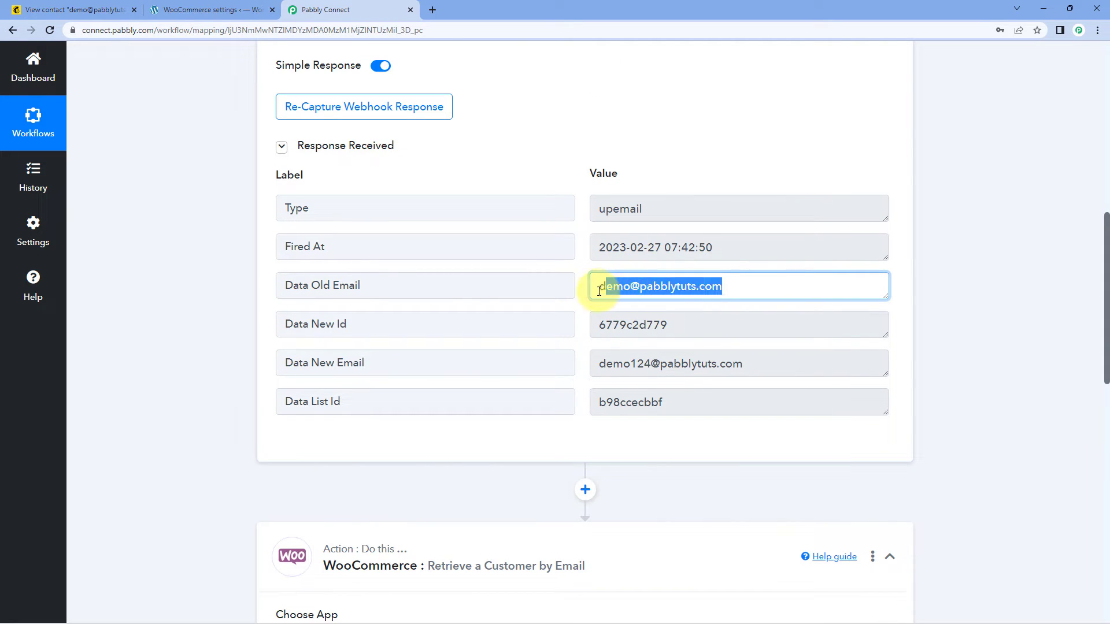
{"action": "left_click", "coordinate": [748, 289]}
{"action": "left_click_drag", "start_coordinate": [748, 289], "coordinate": [564, 288]}
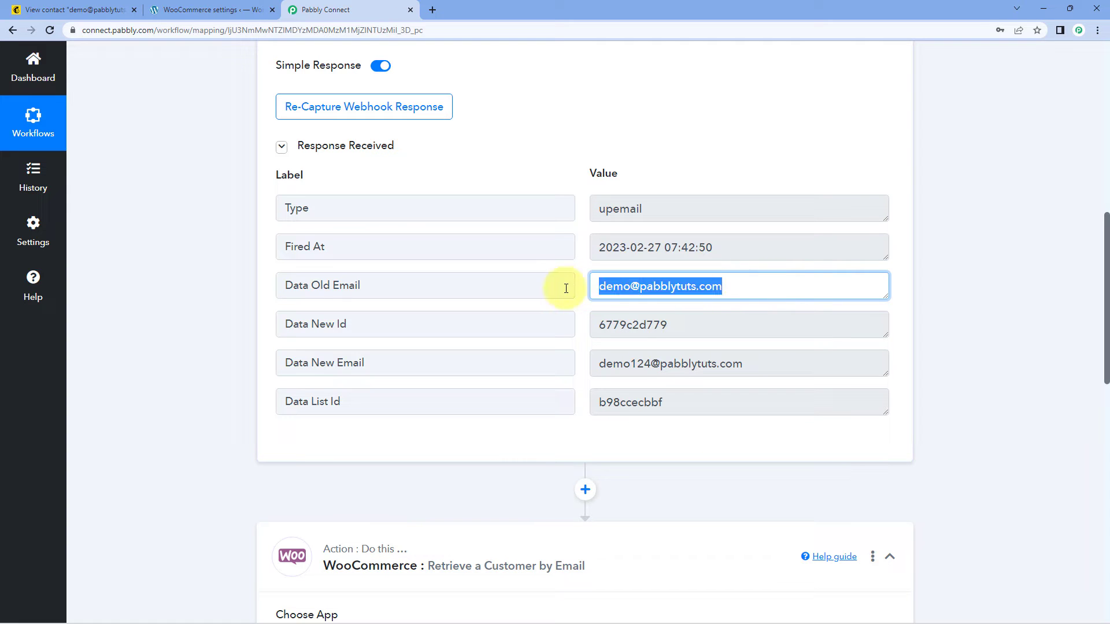
{"action": "left_click", "coordinate": [210, 315]}
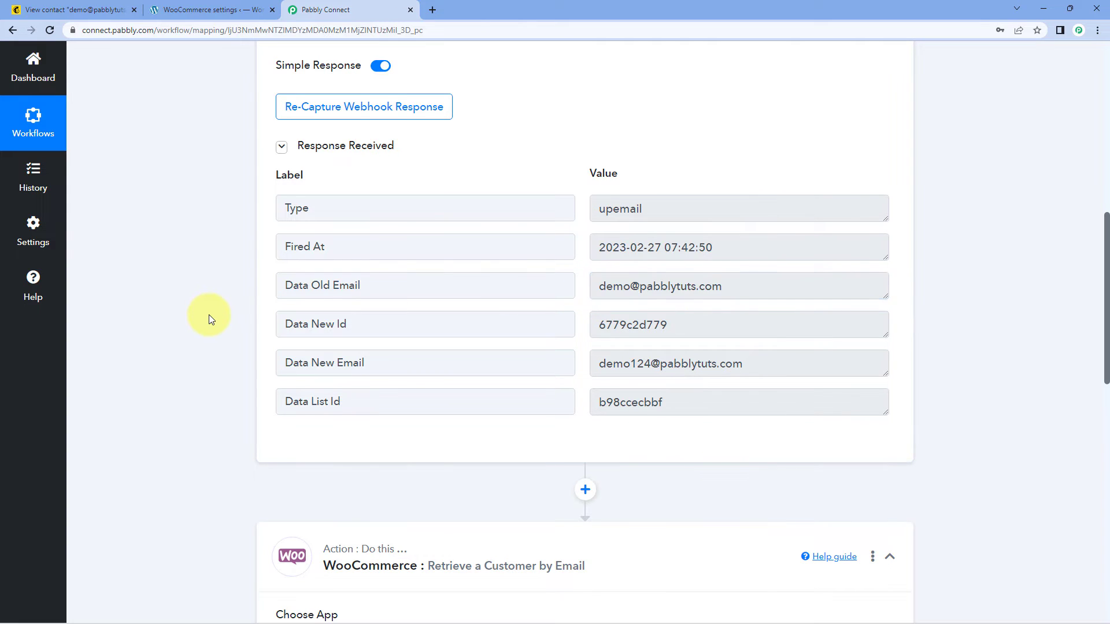
Map the Email field of the WooCommerce action to Data Old Email from the MailChimp: Email Address Changes step.
{"action": "scroll", "coordinate": [211, 316], "scroll_direction": "down", "scroll_amount": 10}
{"action": "left_click", "coordinate": [319, 249]}
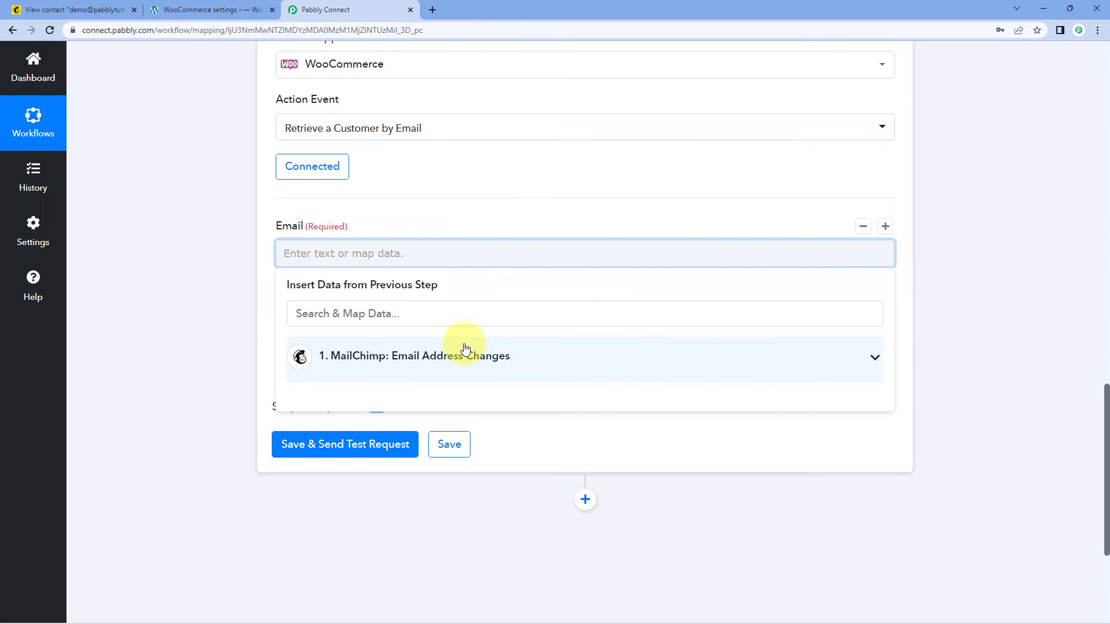
{"action": "left_click", "coordinate": [467, 350]}
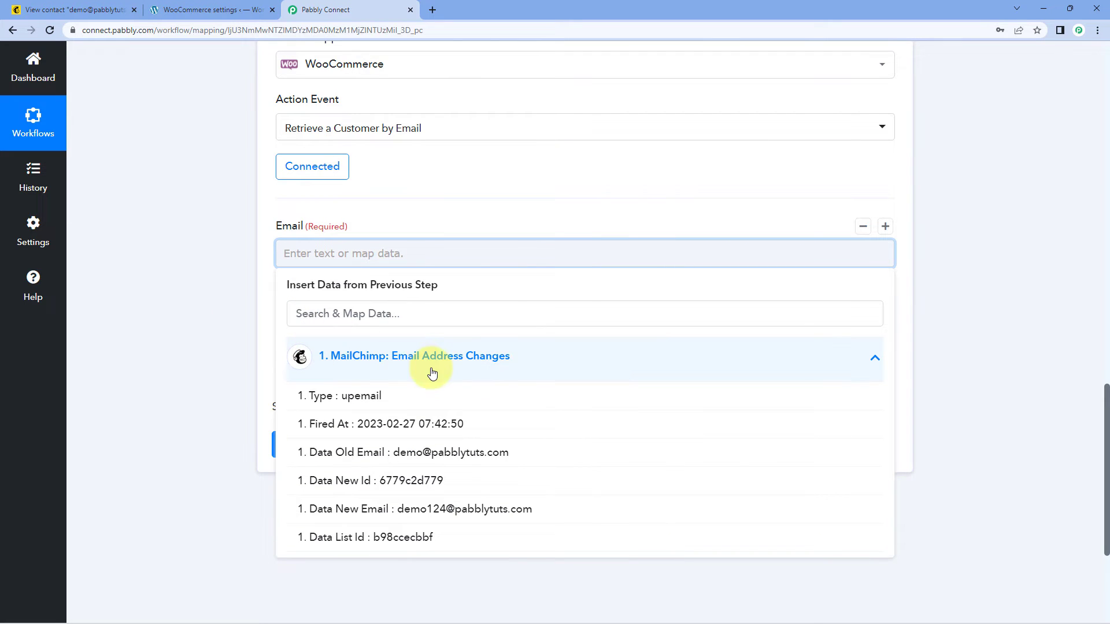
{"action": "left_click", "coordinate": [509, 453]}
{"action": "left_click", "coordinate": [216, 343]}
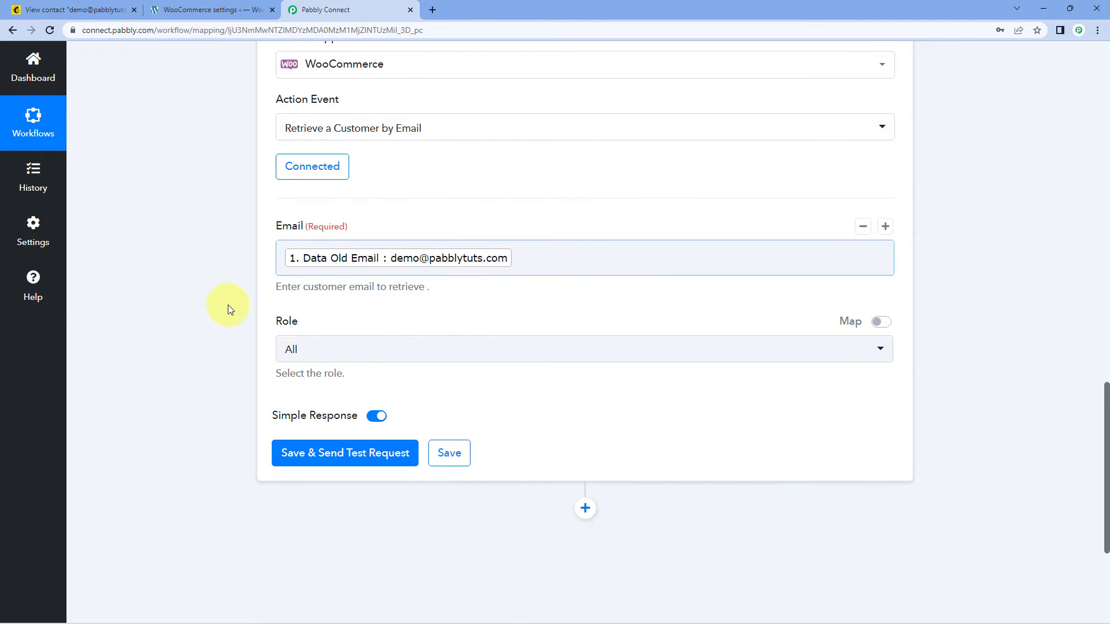
Set the role of the customer to retrieve to Customer.
{"action": "scroll", "coordinate": [289, 295], "scroll_direction": "down", "scroll_amount": 1}
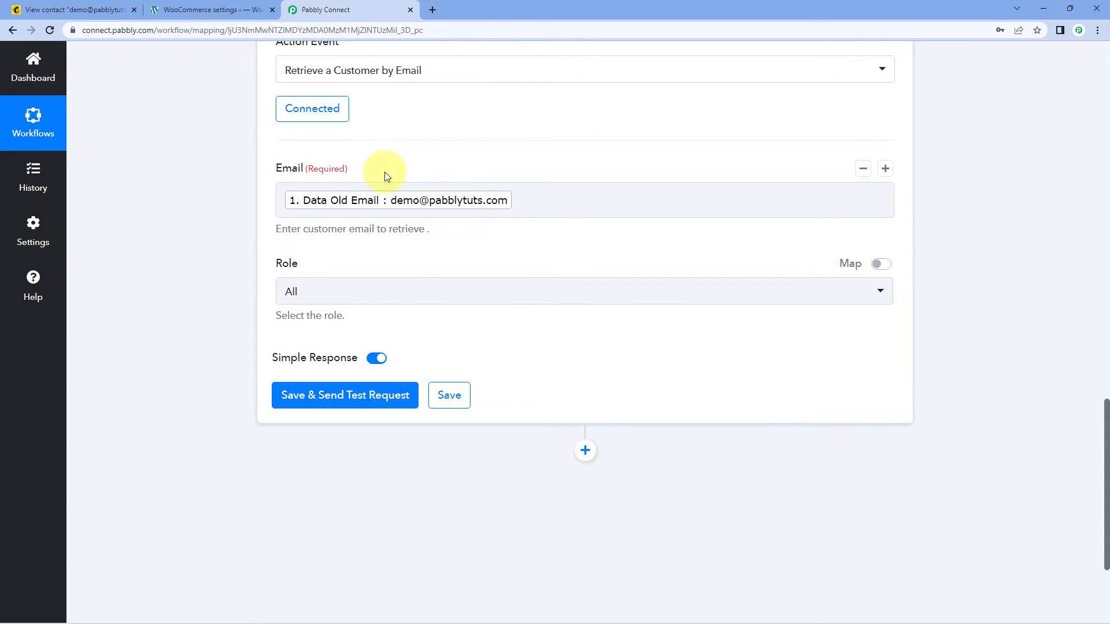
{"action": "left_click", "coordinate": [351, 297]}
{"action": "scroll", "coordinate": [297, 299], "scroll_direction": "down", "scroll_amount": 1}
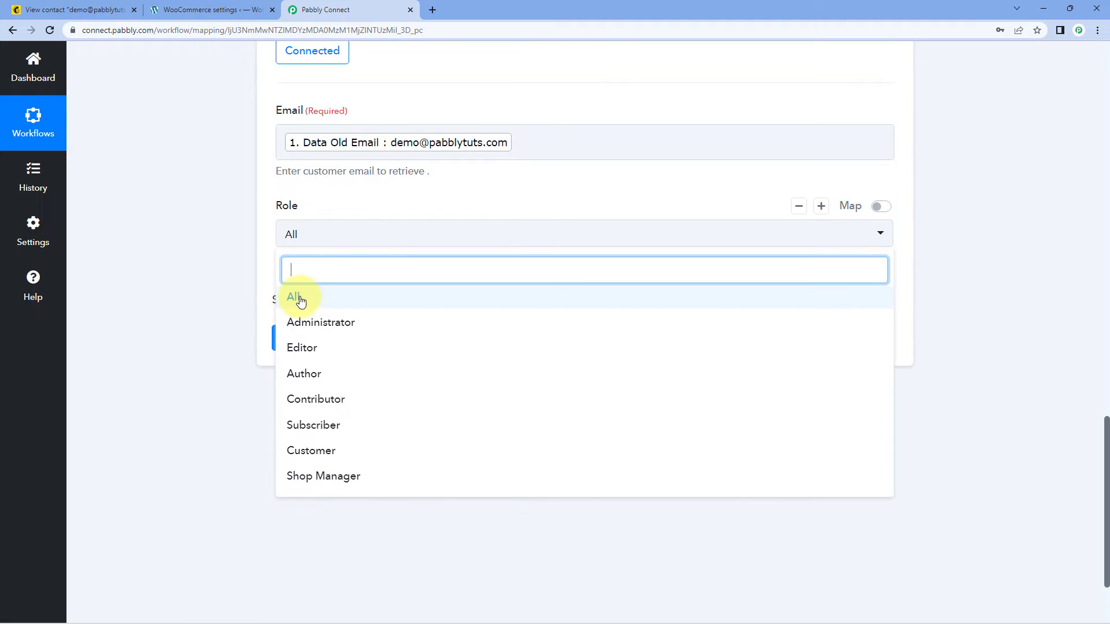
{"action": "left_click", "coordinate": [317, 450]}
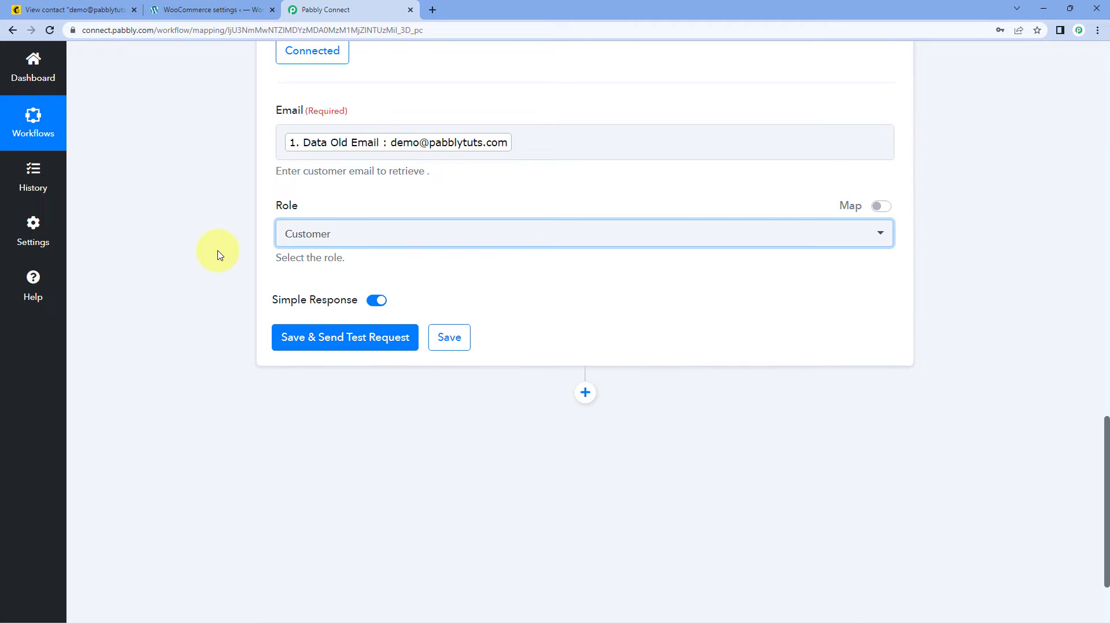
Save the Retrieve a Customer by Email action and send its test request.
{"action": "left_click", "coordinate": [347, 335]}
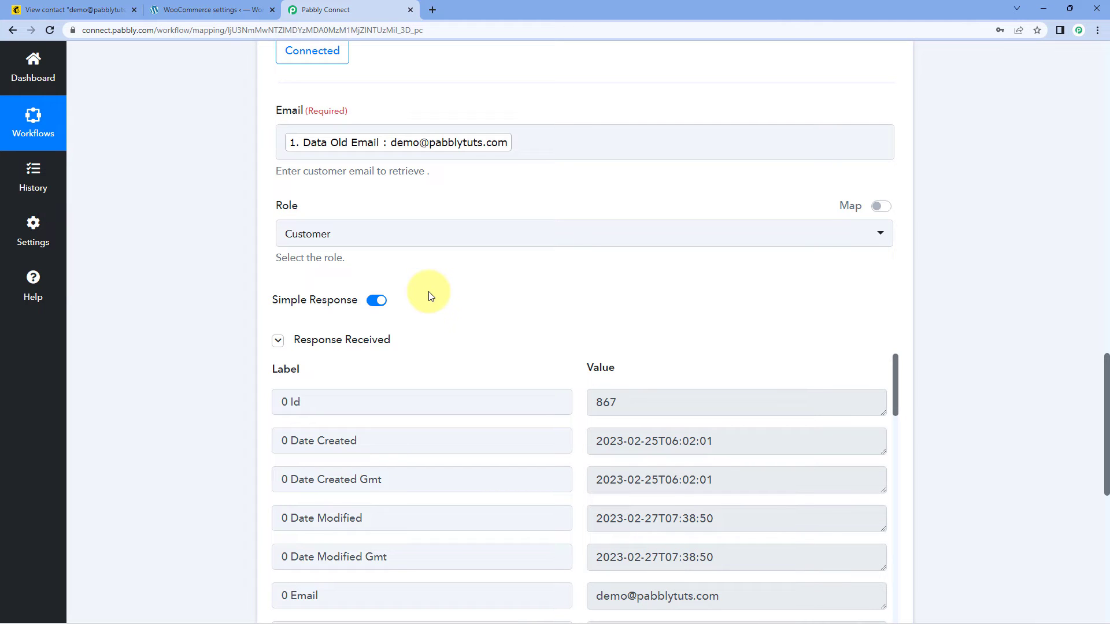
{"action": "scroll", "coordinate": [428, 292], "scroll_direction": "down", "scroll_amount": 5}
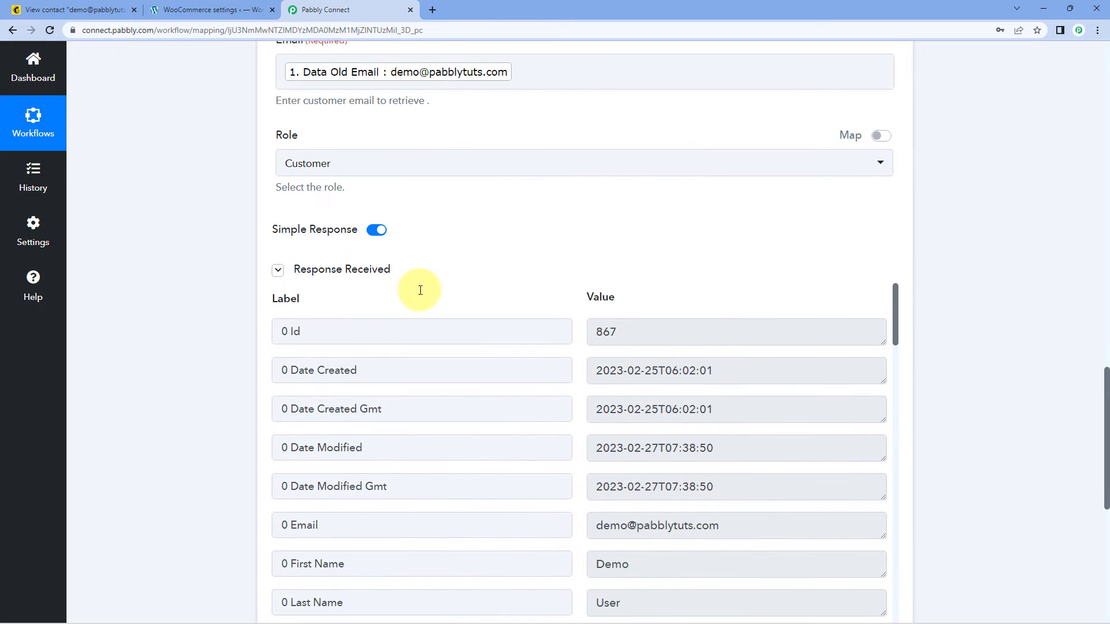
{"action": "scroll", "coordinate": [576, 218], "scroll_direction": "down", "scroll_amount": 6}
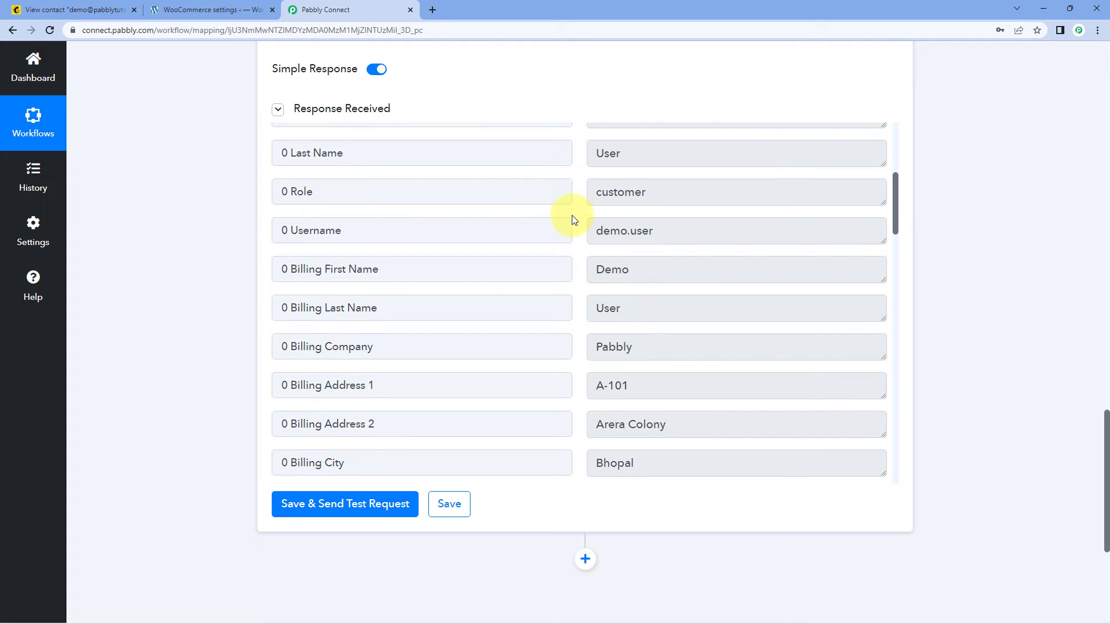
Examine the Id, name, role, username, billing and shipping details of the retrieved customer in the test response.
{"action": "scroll", "coordinate": [573, 218], "scroll_direction": "up", "scroll_amount": 1}
{"action": "left_click_drag", "start_coordinate": [667, 178], "coordinate": [570, 185]}
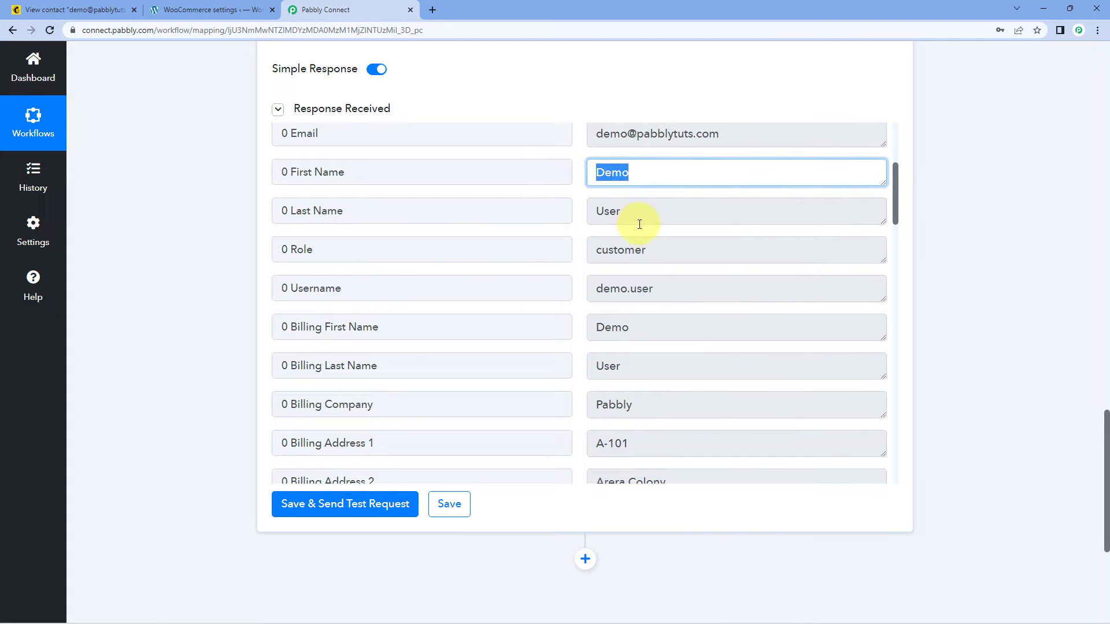
{"action": "left_click_drag", "start_coordinate": [639, 224], "coordinate": [555, 212]}
{"action": "left_click_drag", "start_coordinate": [665, 252], "coordinate": [570, 255]}
{"action": "scroll", "coordinate": [636, 255], "scroll_direction": "down", "scroll_amount": 1}
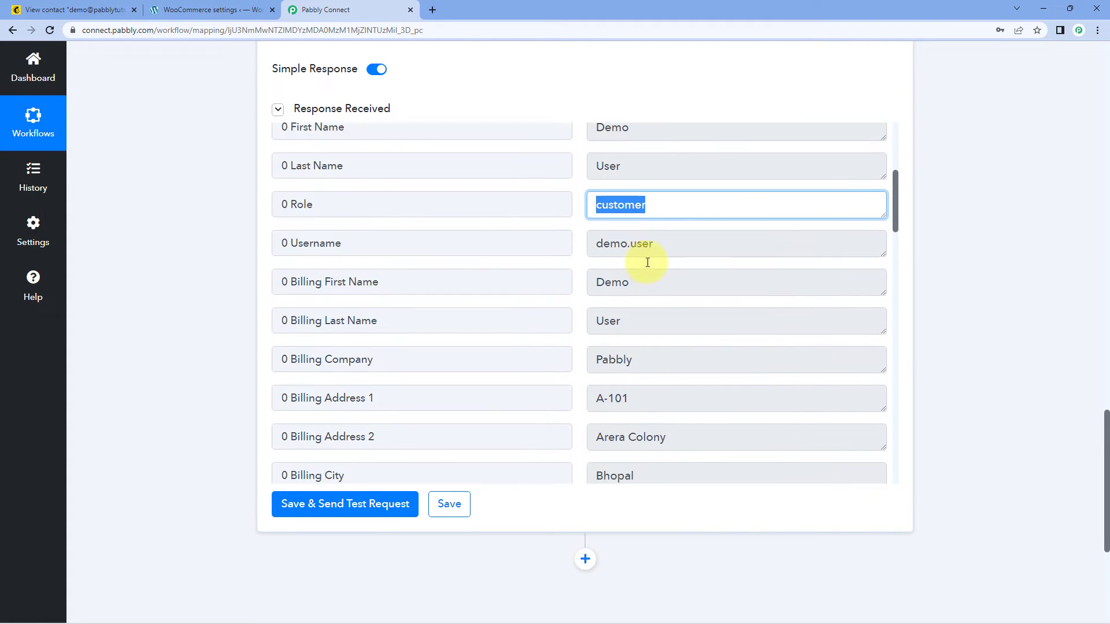
{"action": "left_click_drag", "start_coordinate": [650, 257], "coordinate": [533, 251]}
{"action": "scroll", "coordinate": [627, 276], "scroll_direction": "down", "scroll_amount": 3}
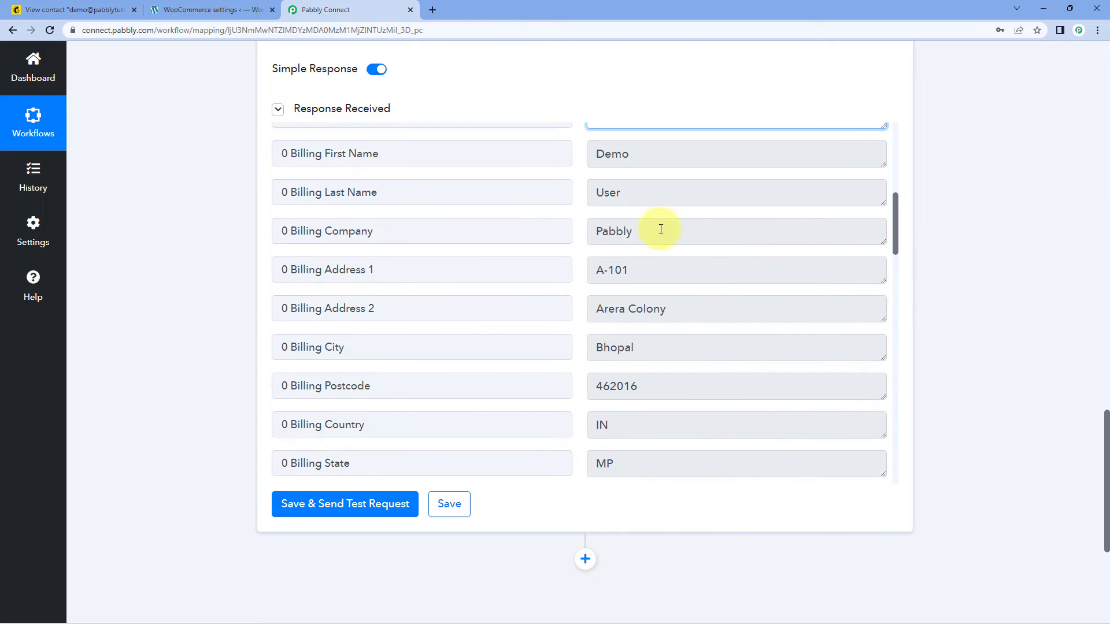
{"action": "scroll", "coordinate": [661, 236], "scroll_direction": "down", "scroll_amount": 3}
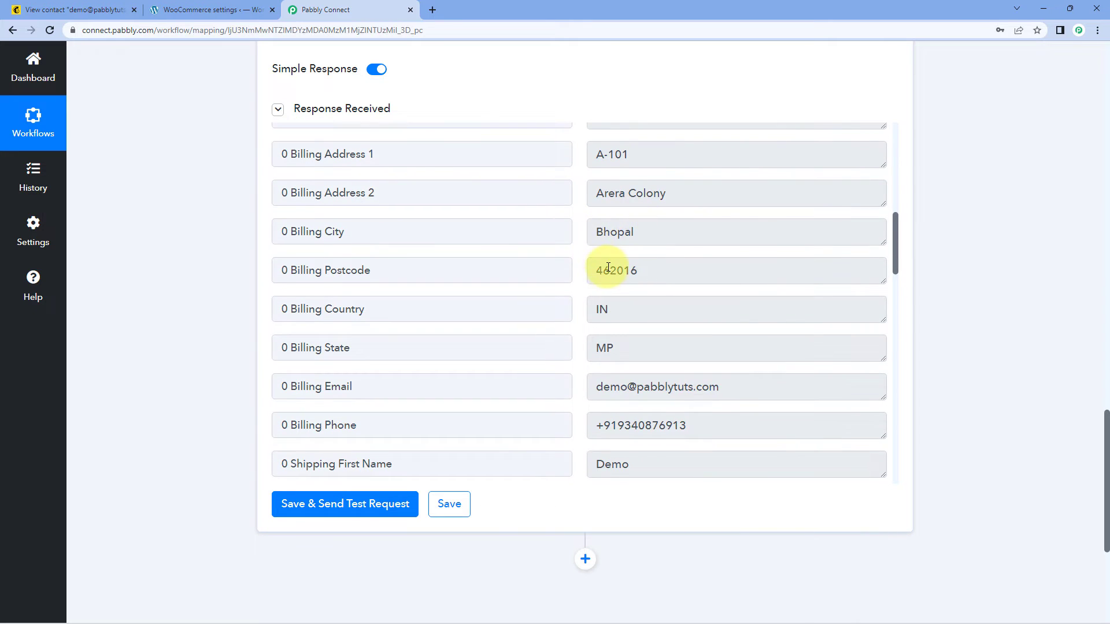
{"action": "scroll", "coordinate": [609, 268], "scroll_direction": "down", "scroll_amount": 9}
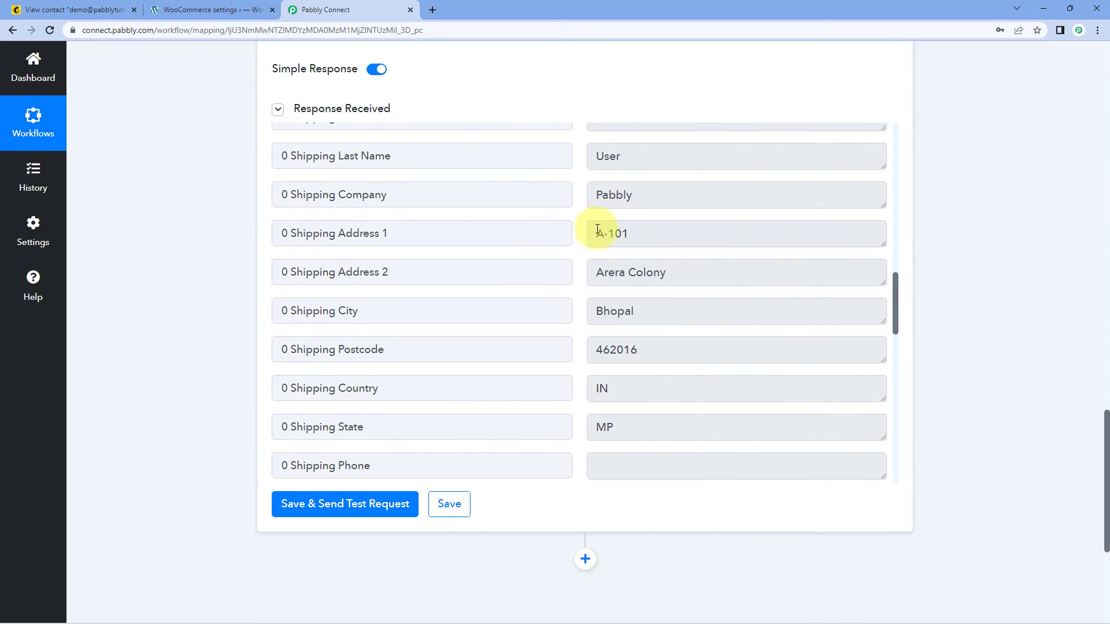
{"action": "scroll", "coordinate": [597, 229], "scroll_direction": "down", "scroll_amount": 14}
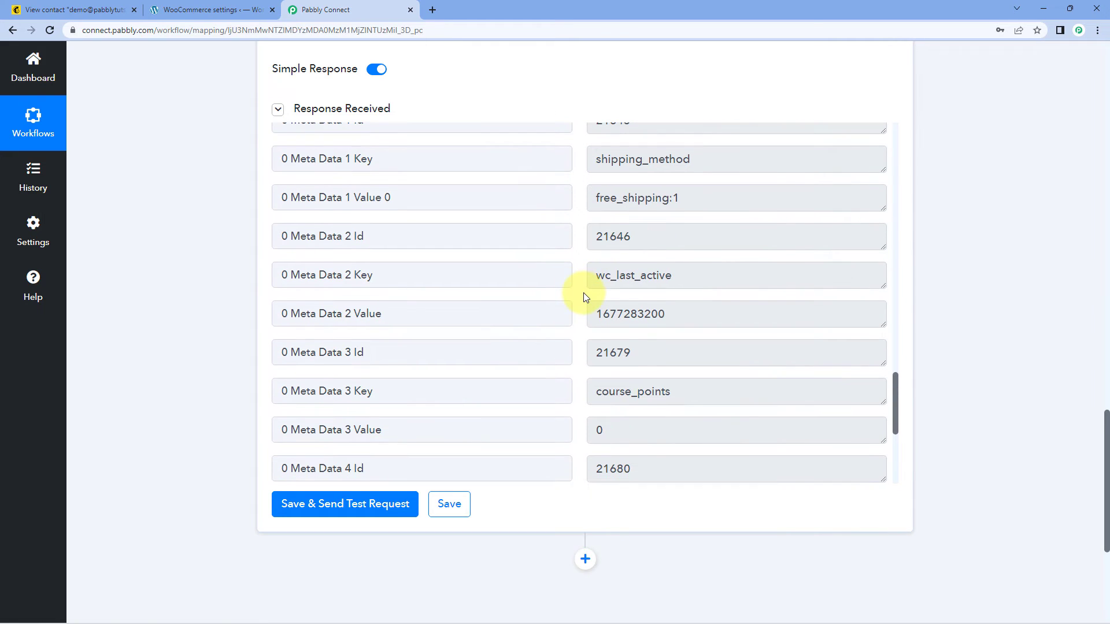
{"action": "scroll", "coordinate": [584, 293], "scroll_direction": "up", "scroll_amount": 20}
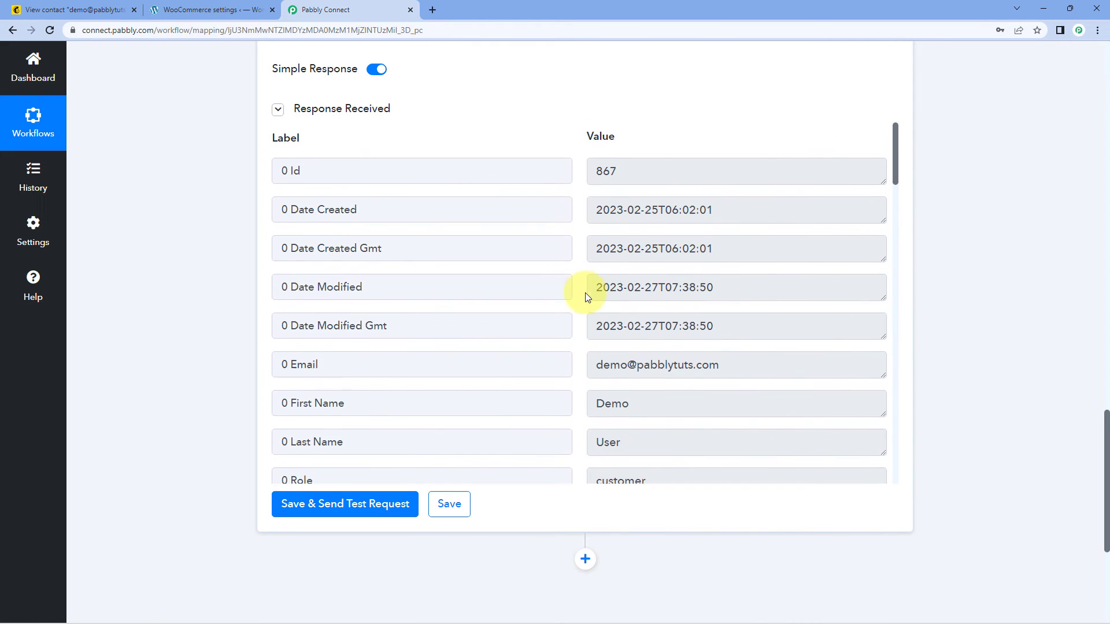
{"action": "scroll", "coordinate": [495, 139], "scroll_direction": "up", "scroll_amount": 2}
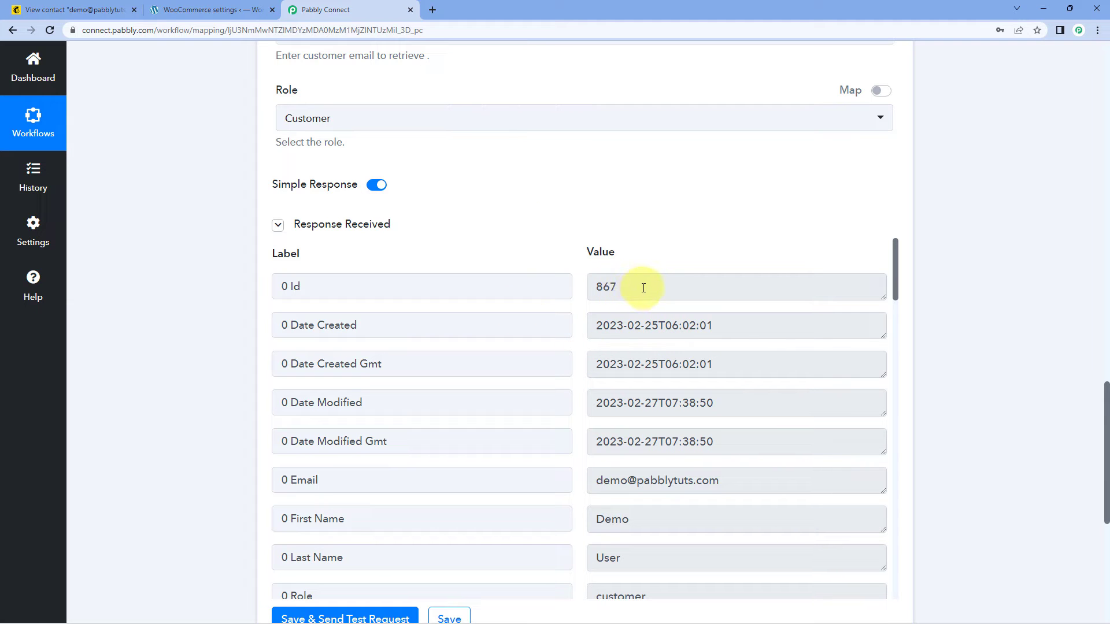
{"action": "left_click_drag", "start_coordinate": [643, 287], "coordinate": [617, 288]}
{"action": "left_click", "coordinate": [576, 257]}
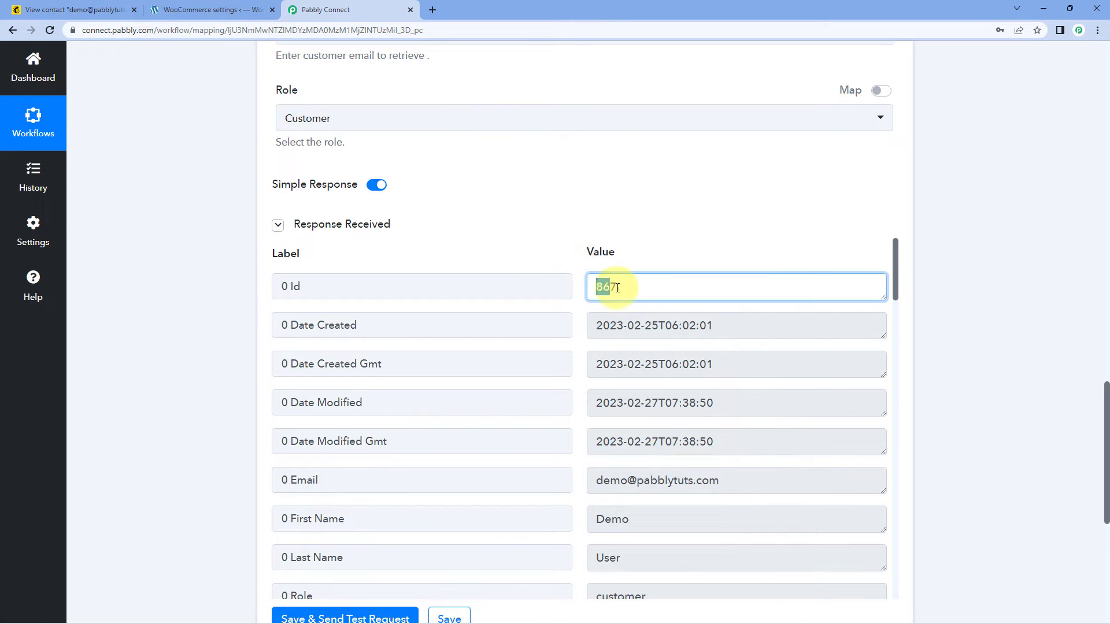
{"action": "left_click", "coordinate": [578, 261]}
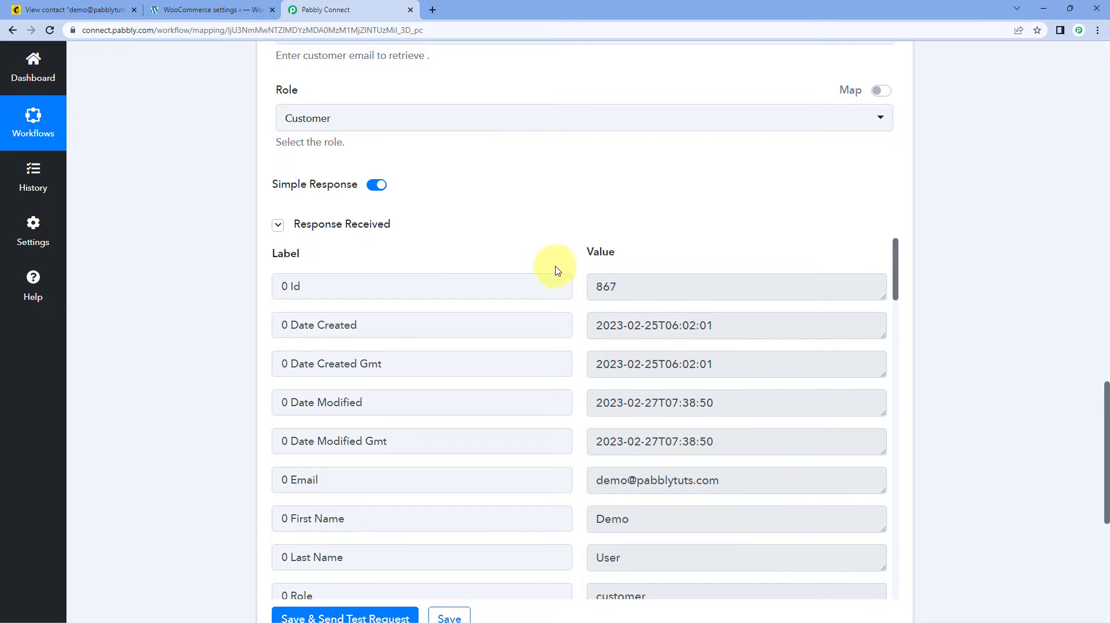
Add another action step after the customer retrieval, with WooCommerce as its app.
{"action": "scroll", "coordinate": [544, 342], "scroll_direction": "up", "scroll_amount": 4}
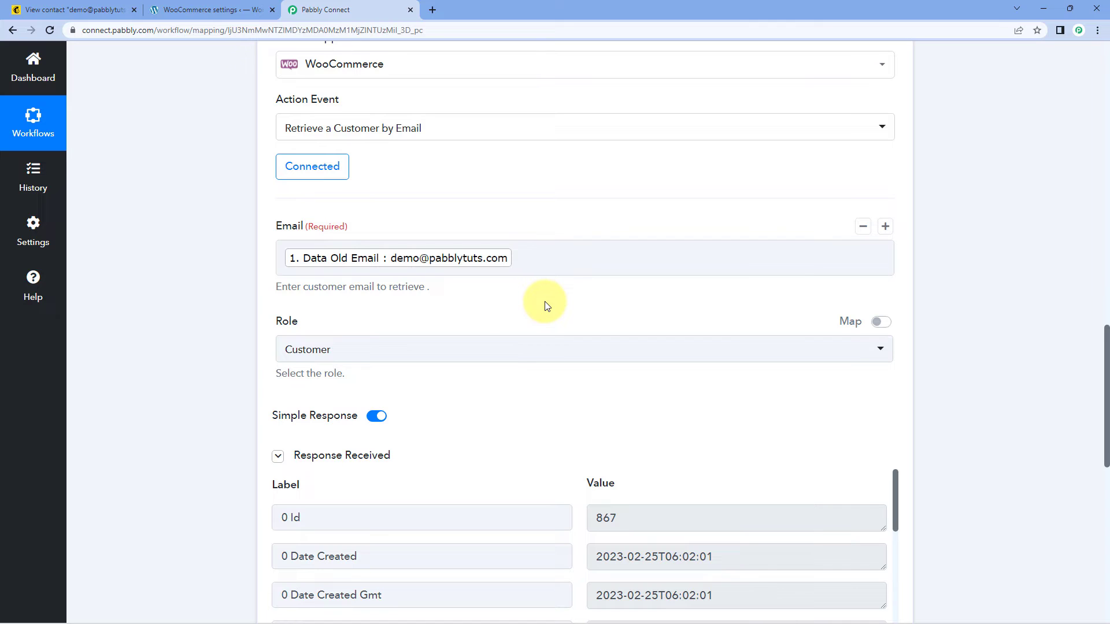
{"action": "scroll", "coordinate": [544, 312], "scroll_direction": "down", "scroll_amount": 5}
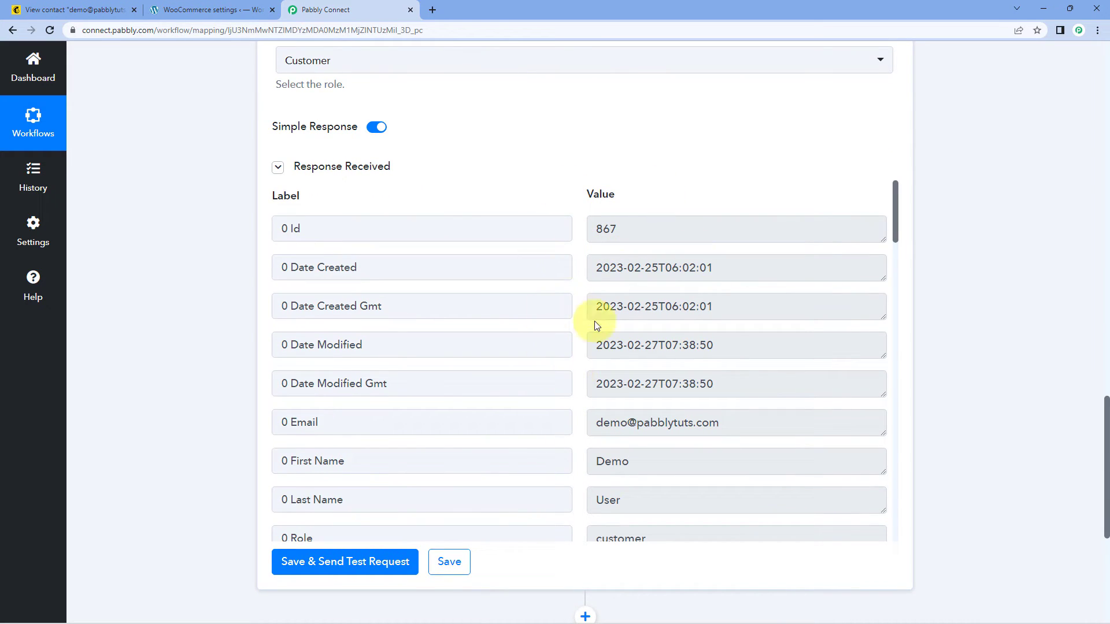
{"action": "scroll", "coordinate": [940, 227], "scroll_direction": "down", "scroll_amount": 6}
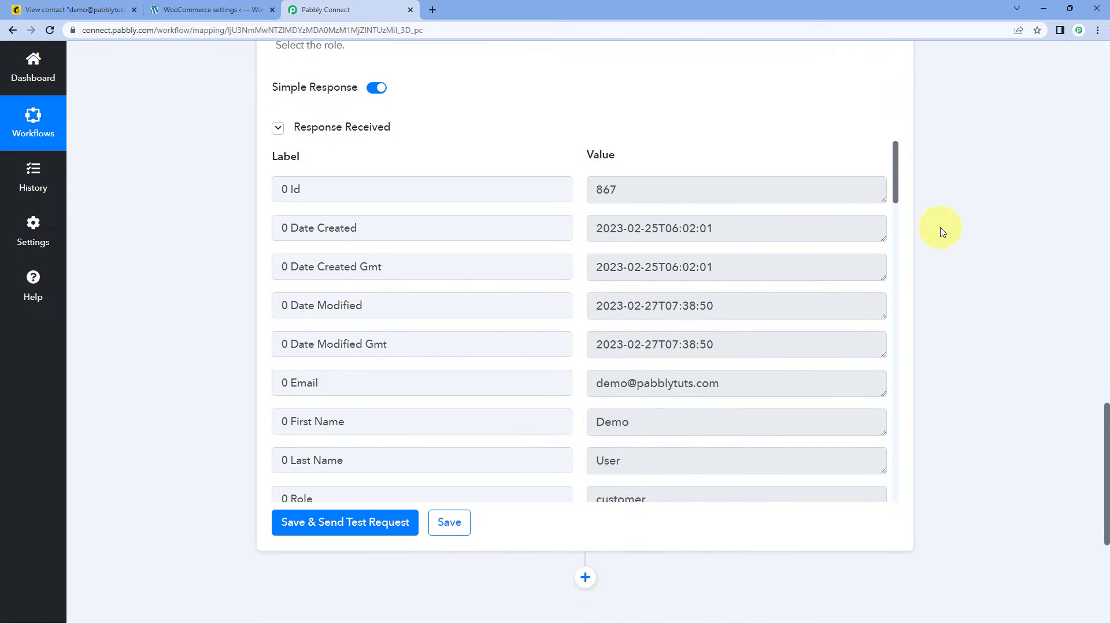
{"action": "left_click", "coordinate": [585, 277]}
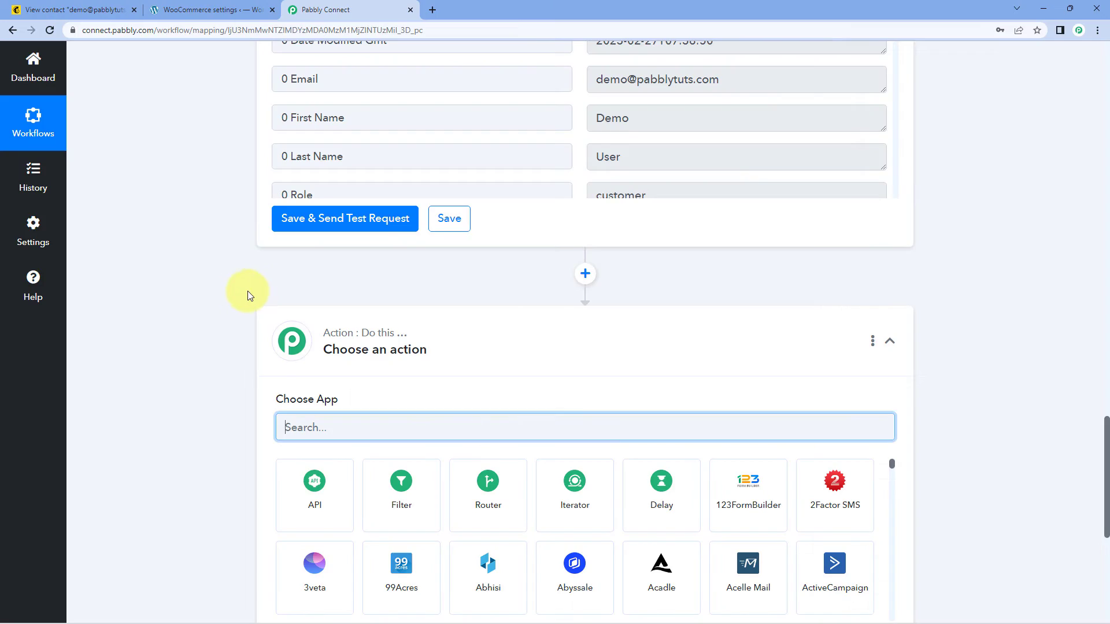
{"action": "type", "text": "WooCommer"}
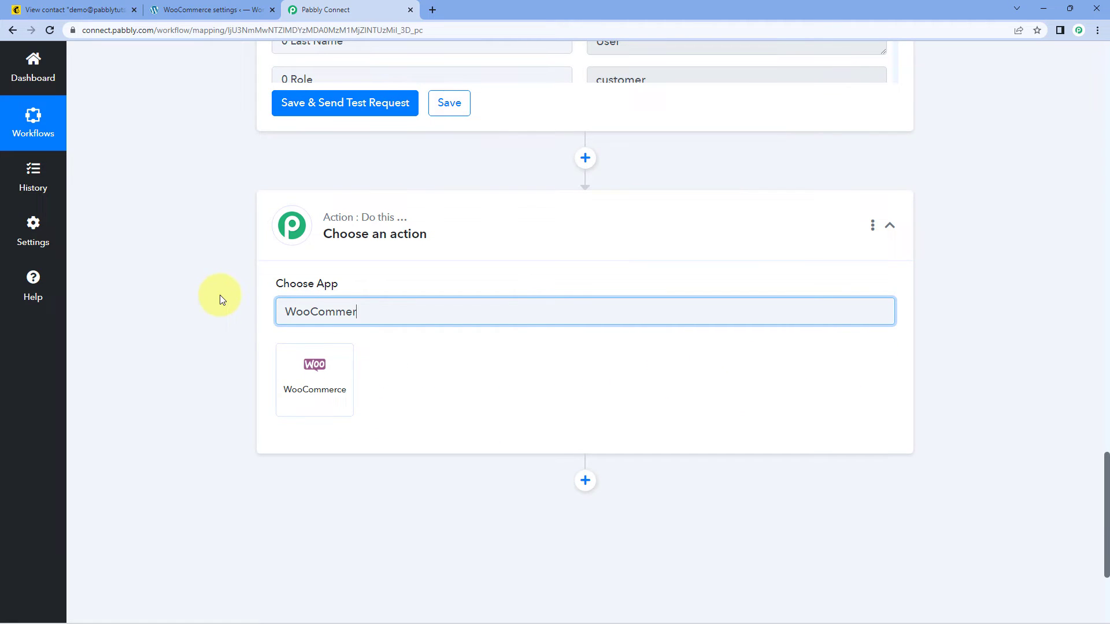
{"action": "left_click", "coordinate": [301, 377]}
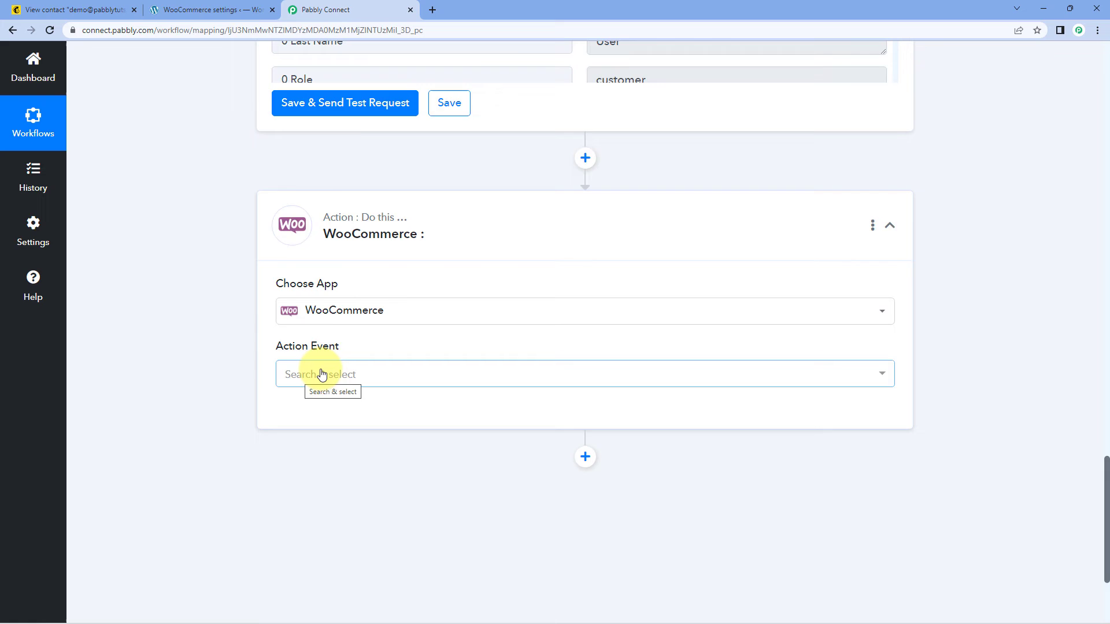
Set the action event of the new WooCommerce step to Update Customer.
{"action": "left_click", "coordinate": [322, 375]}
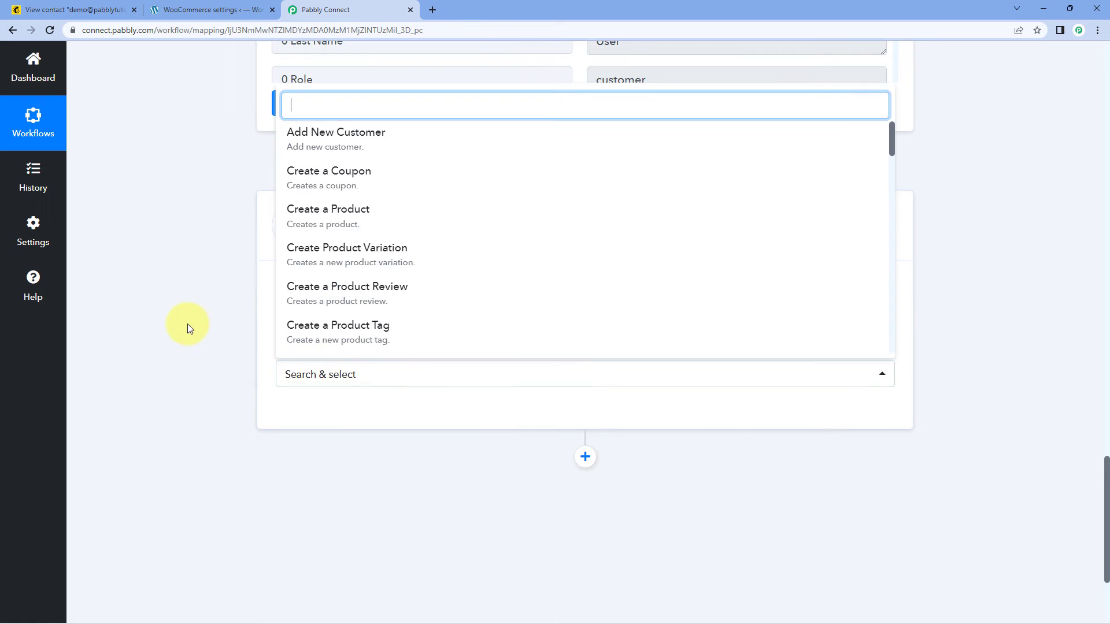
{"action": "scroll", "coordinate": [185, 324], "scroll_direction": "down", "scroll_amount": 2}
{"action": "scroll", "coordinate": [366, 359], "scroll_direction": "down", "scroll_amount": 2}
{"action": "scroll", "coordinate": [423, 353], "scroll_direction": "down", "scroll_amount": 9}
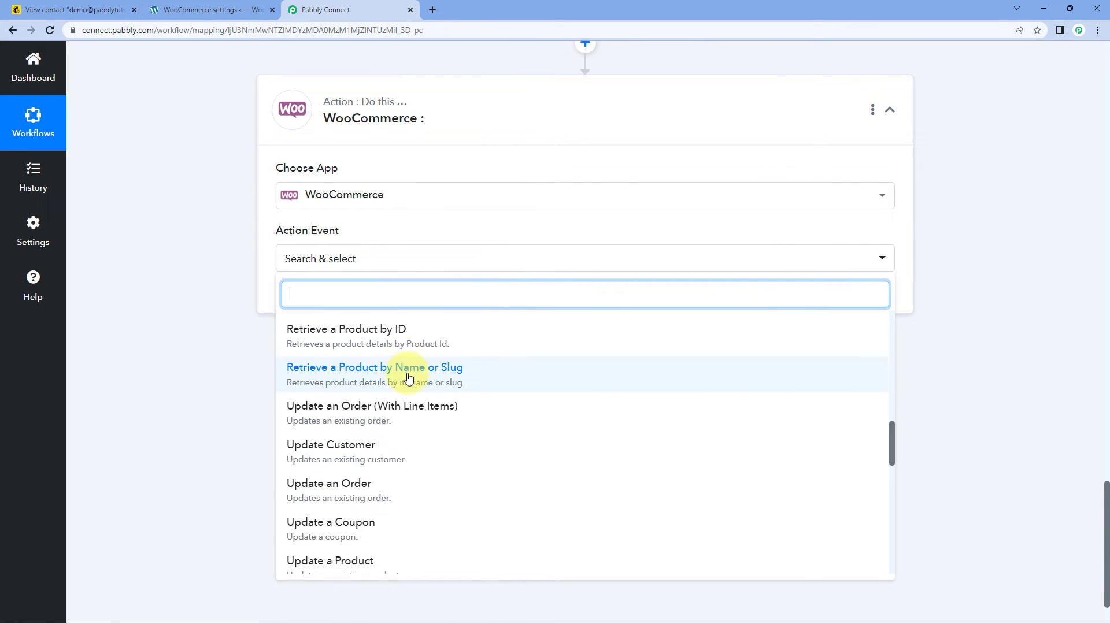
{"action": "scroll", "coordinate": [408, 372], "scroll_direction": "down", "scroll_amount": 1}
{"action": "left_click", "coordinate": [396, 412]}
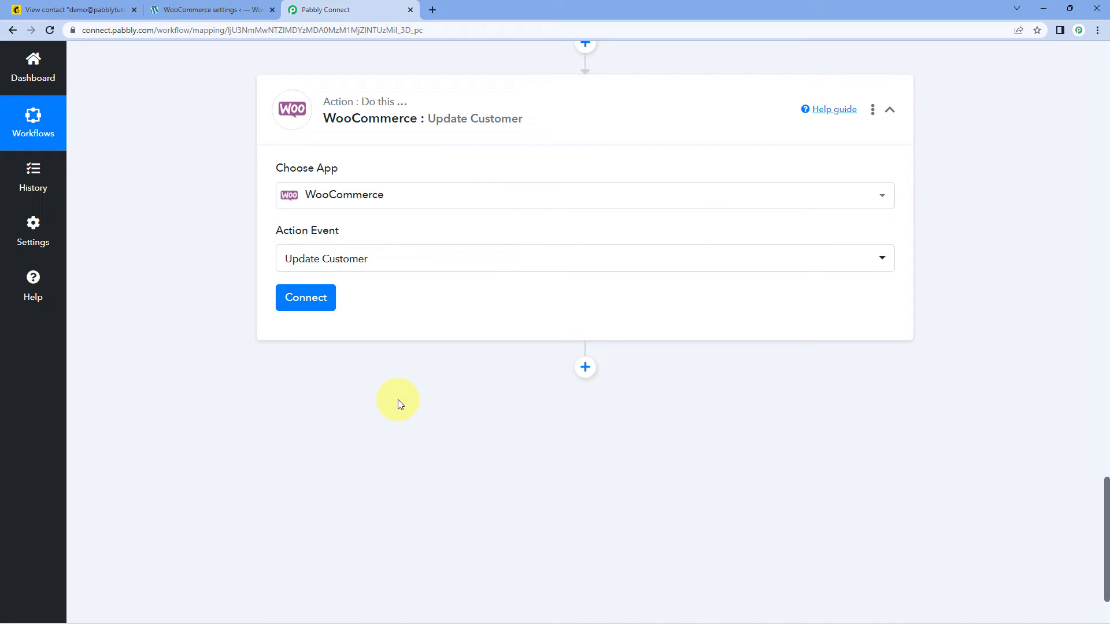
Connect the Update Customer action using the existing connection WooCommerce #2.
{"action": "left_click", "coordinate": [321, 309]}
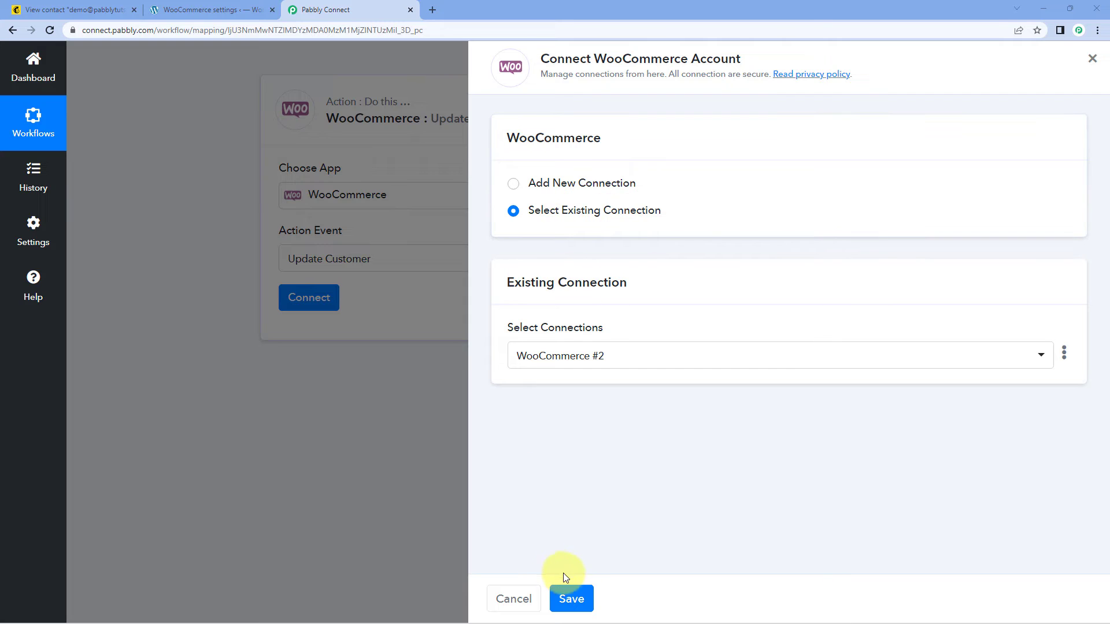
{"action": "left_click", "coordinate": [569, 595]}
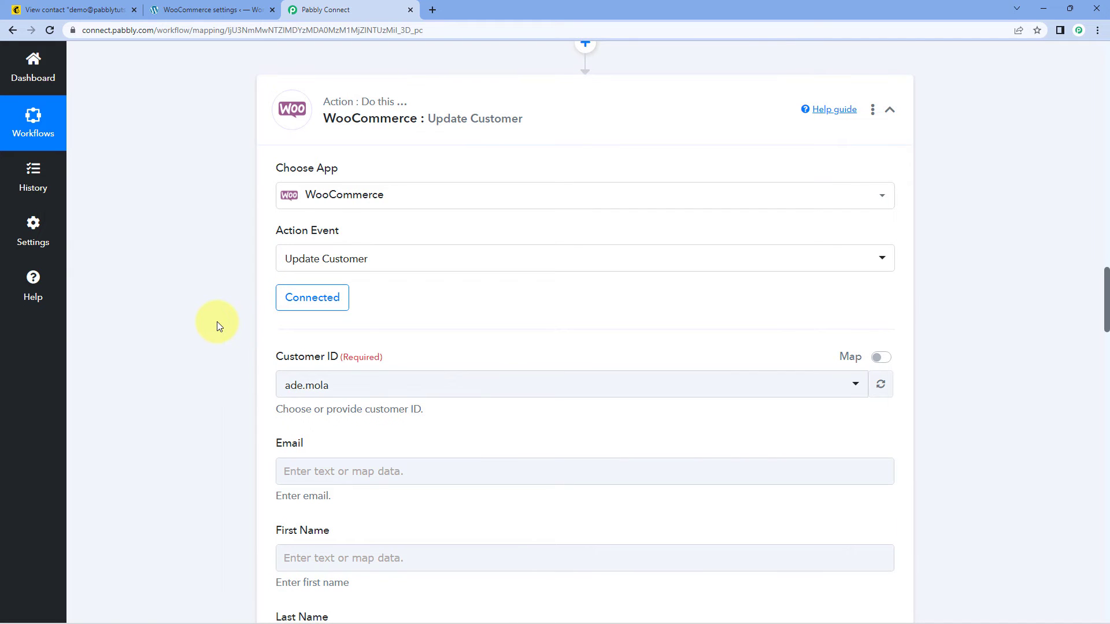
{"action": "scroll", "coordinate": [217, 322], "scroll_direction": "down", "scroll_amount": 1}
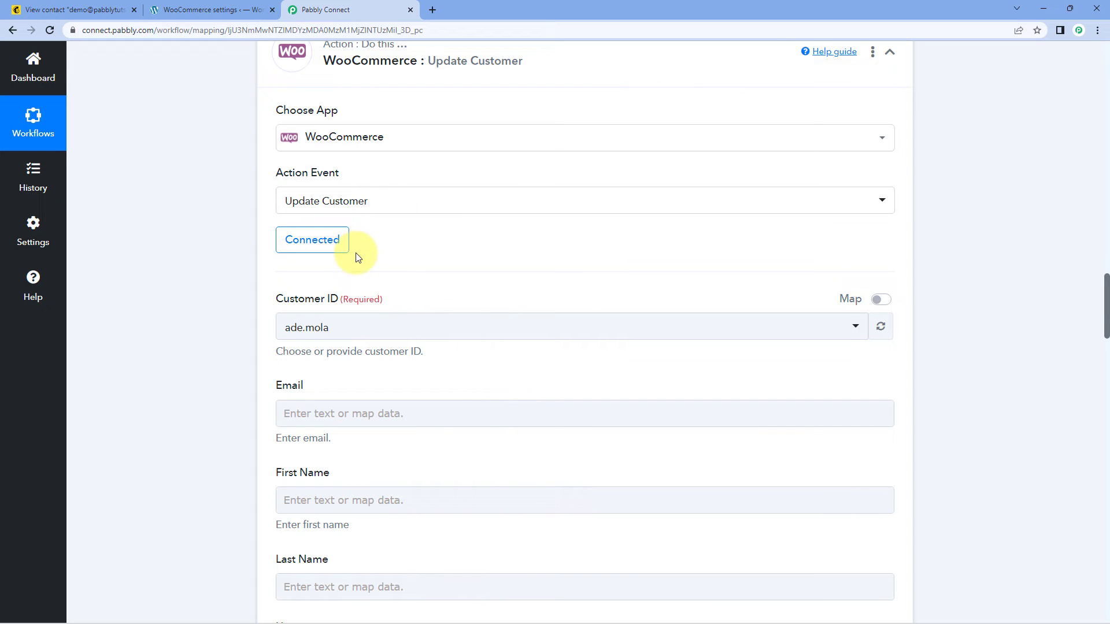
{"action": "scroll", "coordinate": [355, 254], "scroll_direction": "down", "scroll_amount": 1}
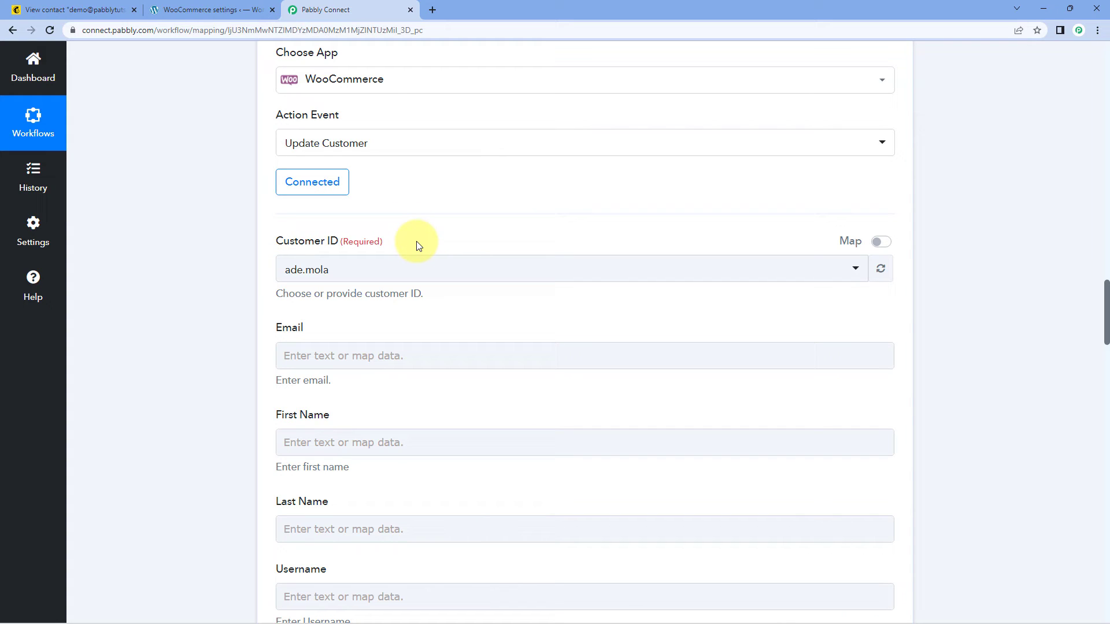
Look through the customers available for the Customer ID field of the Update Customer action.
{"action": "left_click", "coordinate": [414, 270]}
{"action": "scroll", "coordinate": [409, 307], "scroll_direction": "down", "scroll_amount": 2}
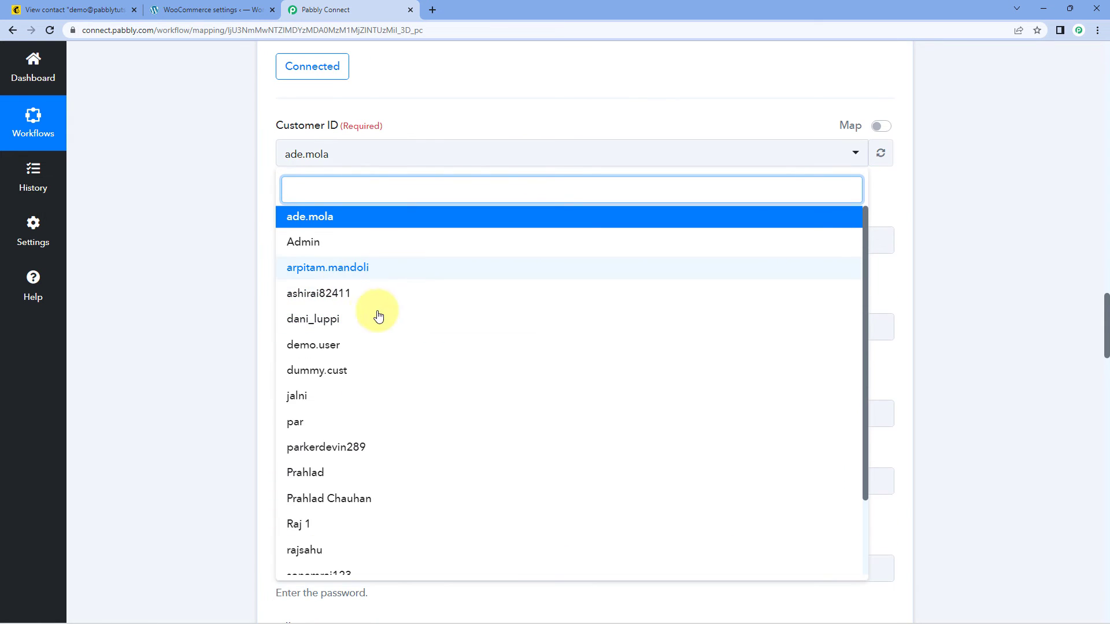
{"action": "scroll", "coordinate": [370, 311], "scroll_direction": "down", "scroll_amount": 2}
{"action": "scroll", "coordinate": [224, 316], "scroll_direction": "down", "scroll_amount": 3}
{"action": "scroll", "coordinate": [220, 314], "scroll_direction": "up", "scroll_amount": 1}
{"action": "scroll", "coordinate": [217, 310], "scroll_direction": "up", "scroll_amount": 6}
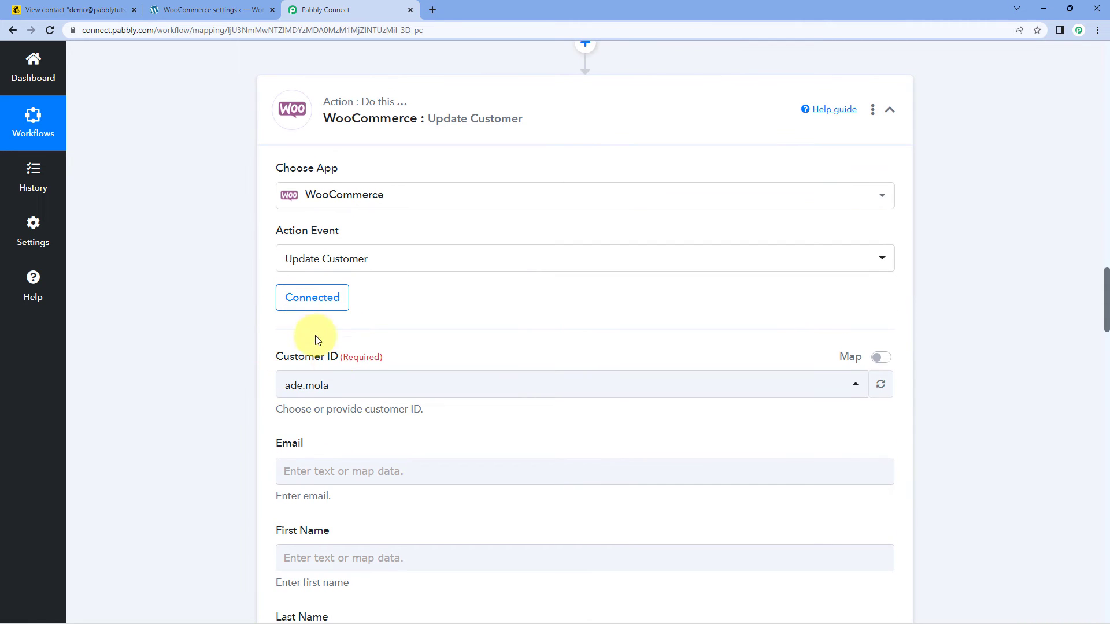
Examine the customer Id in the response of the Retrieve a Customer by Email step.
{"action": "scroll", "coordinate": [352, 339], "scroll_direction": "up", "scroll_amount": 10}
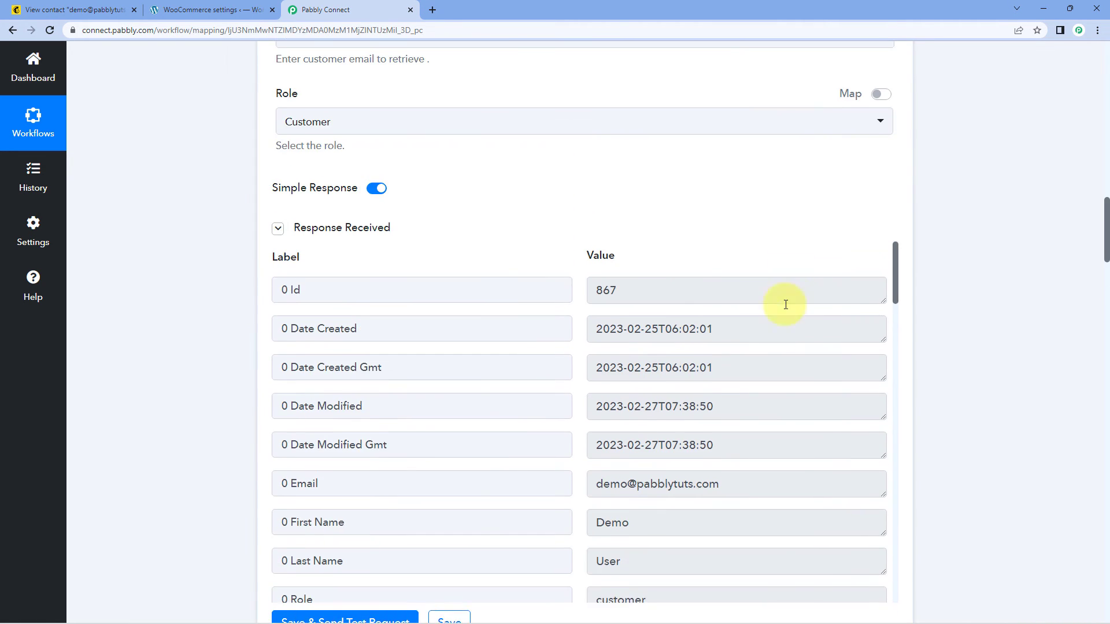
{"action": "scroll", "coordinate": [786, 304], "scroll_direction": "up", "scroll_amount": 6}
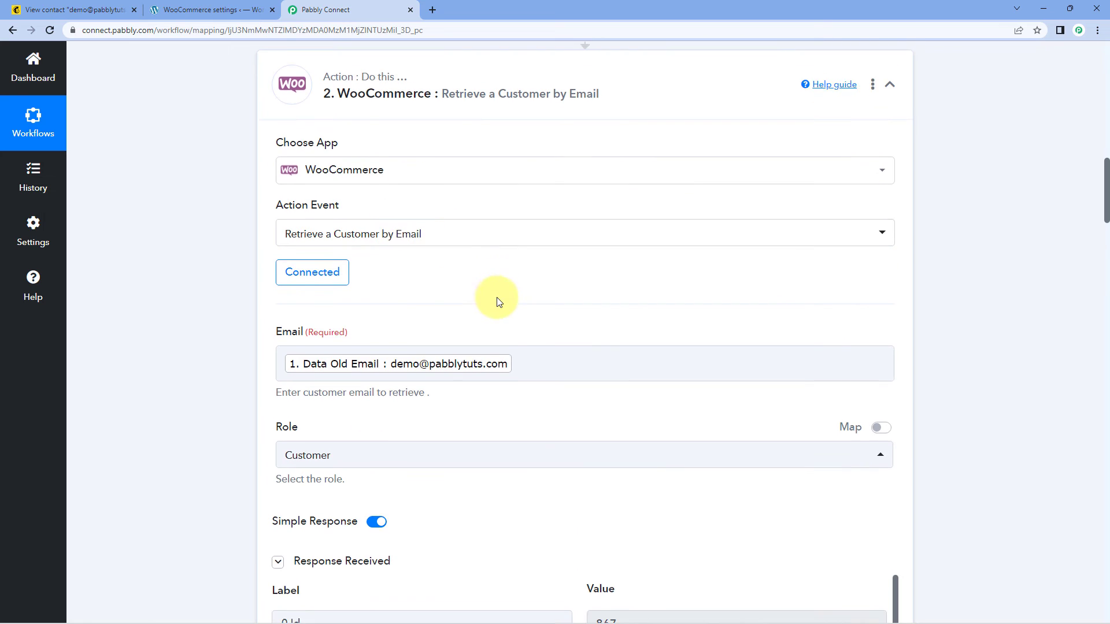
{"action": "scroll", "coordinate": [499, 302], "scroll_direction": "down", "scroll_amount": 5}
{"action": "left_click_drag", "start_coordinate": [625, 344], "coordinate": [586, 346]}
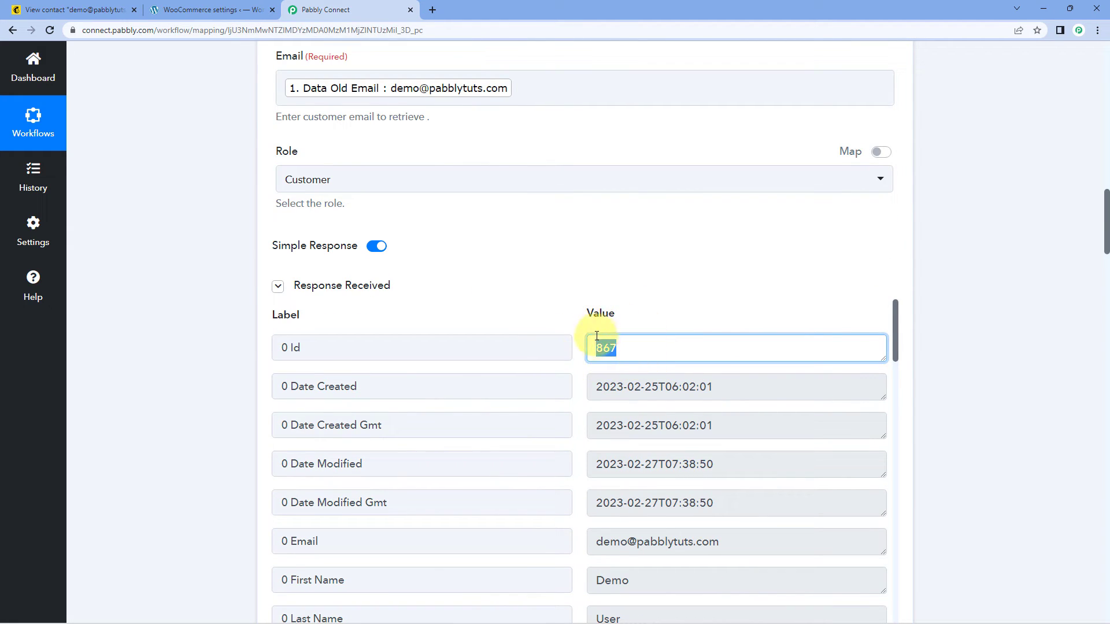
{"action": "left_click", "coordinate": [608, 349]}
{"action": "left_click", "coordinate": [566, 323]}
{"action": "scroll", "coordinate": [566, 304], "scroll_direction": "down", "scroll_amount": 1}
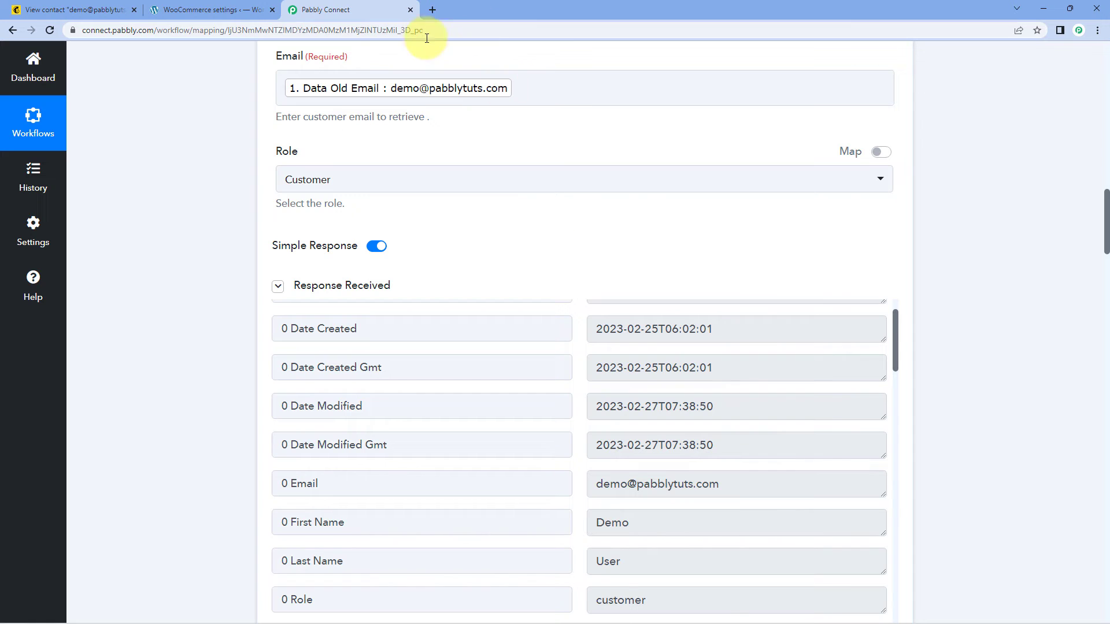
{"action": "scroll", "coordinate": [261, 280], "scroll_direction": "down", "scroll_amount": 5}
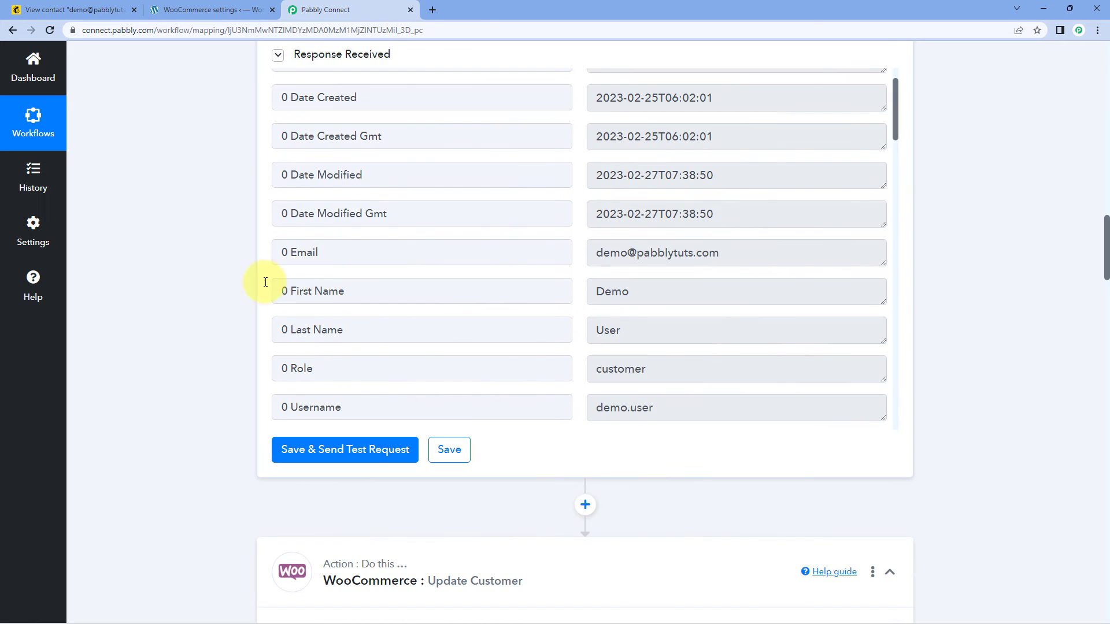
{"action": "scroll", "coordinate": [229, 296], "scroll_direction": "down", "scroll_amount": 8}
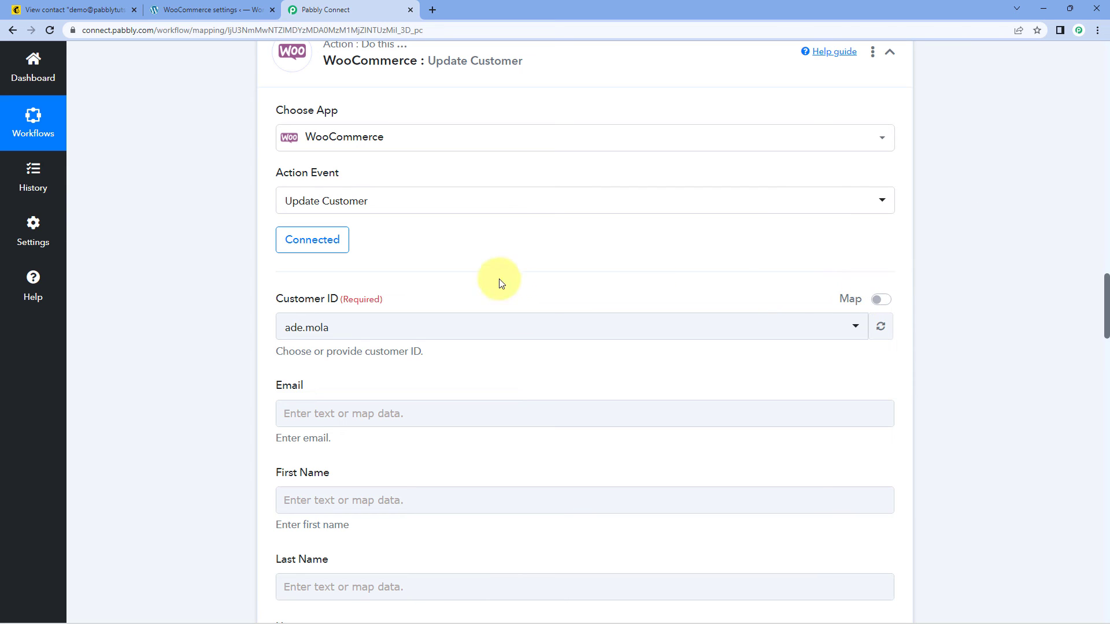
Switch Customer ID to mapping and map it to the 0 Id value from the Retrieve a Customer by Email step.
{"action": "left_click", "coordinate": [880, 299]}
{"action": "left_click", "coordinate": [317, 327]}
{"action": "left_click_drag", "start_coordinate": [318, 327], "coordinate": [274, 331]}
{"action": "key", "text": "BackSpace"}
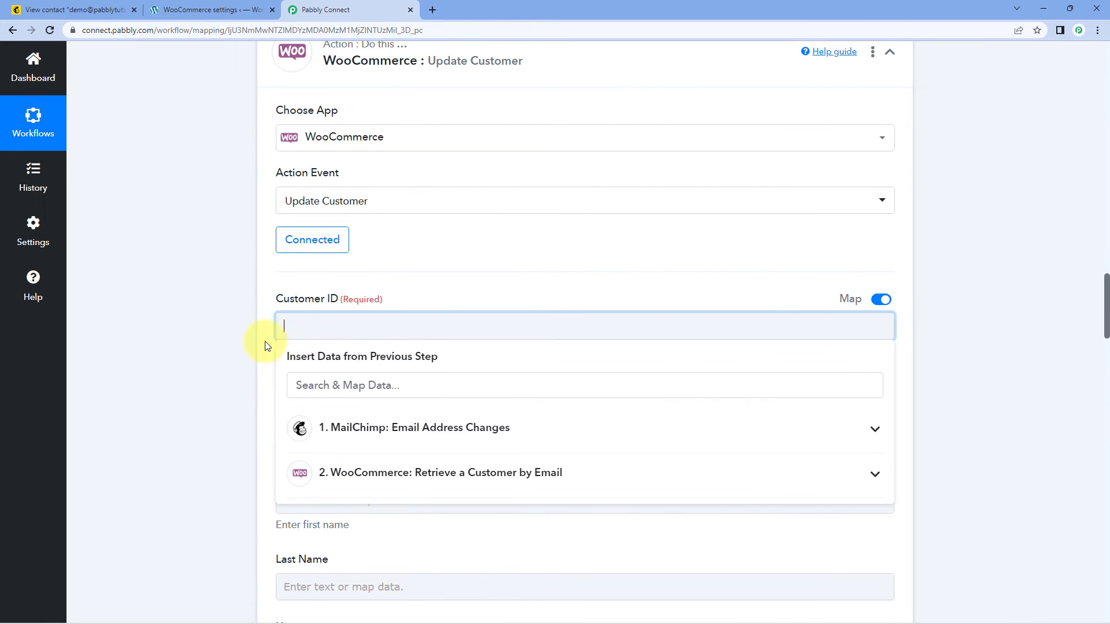
{"action": "left_click", "coordinate": [357, 477]}
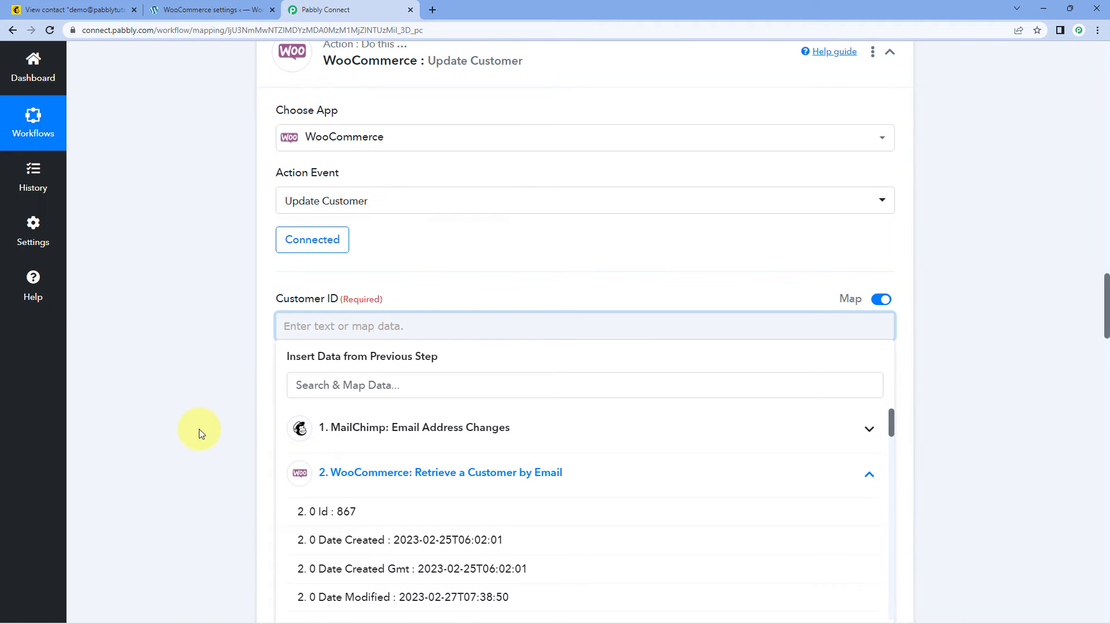
{"action": "scroll", "coordinate": [199, 429], "scroll_direction": "down", "scroll_amount": 1}
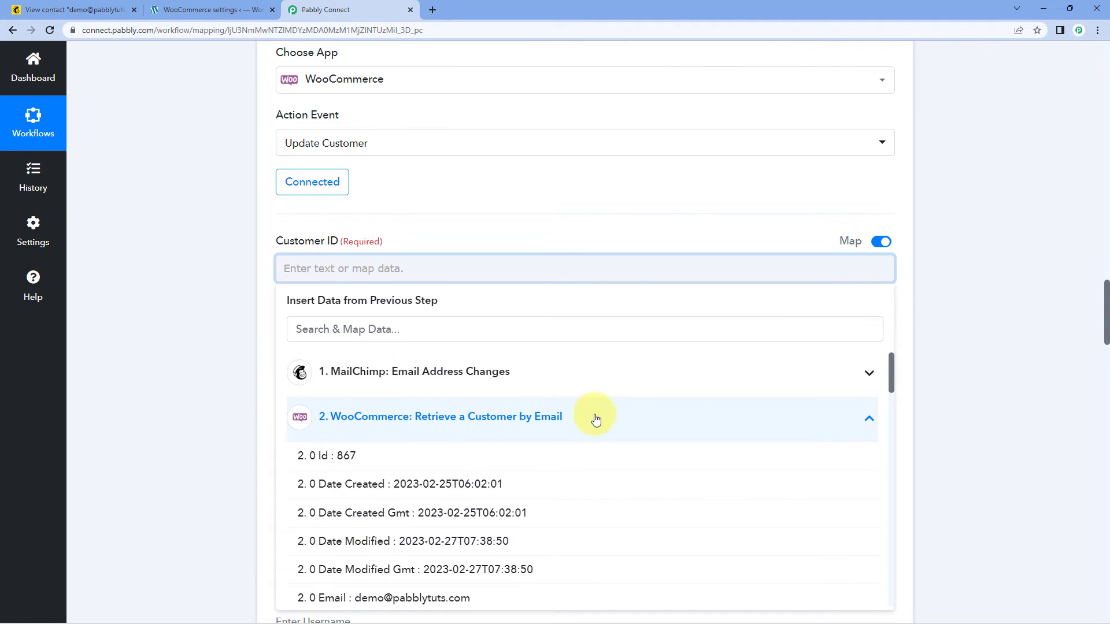
{"action": "left_click", "coordinate": [367, 460]}
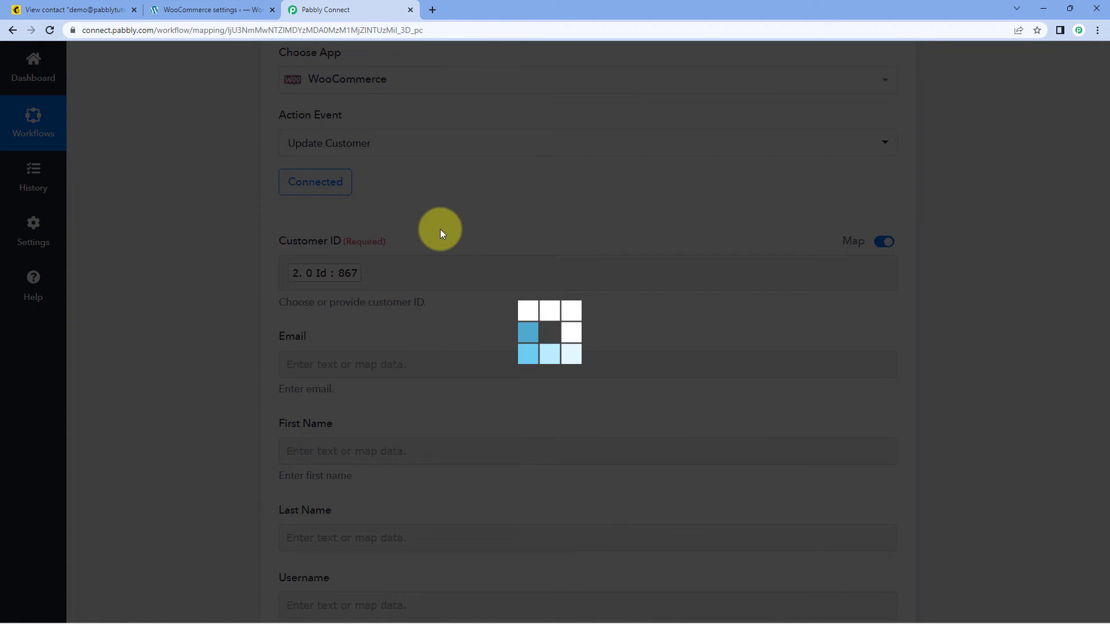
Check the contact's profile in Mailchimp and examine the Data New Email value in the Email Address Changes response in Pabbly Connect.
{"action": "left_click", "coordinate": [103, 13]}
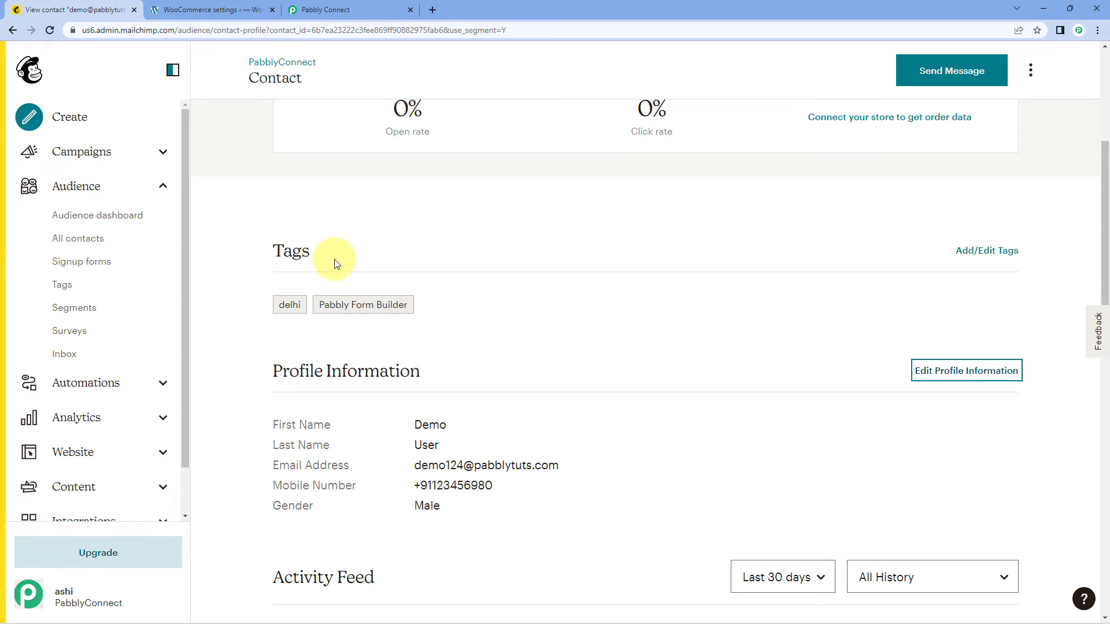
{"action": "left_click", "coordinate": [339, 7]}
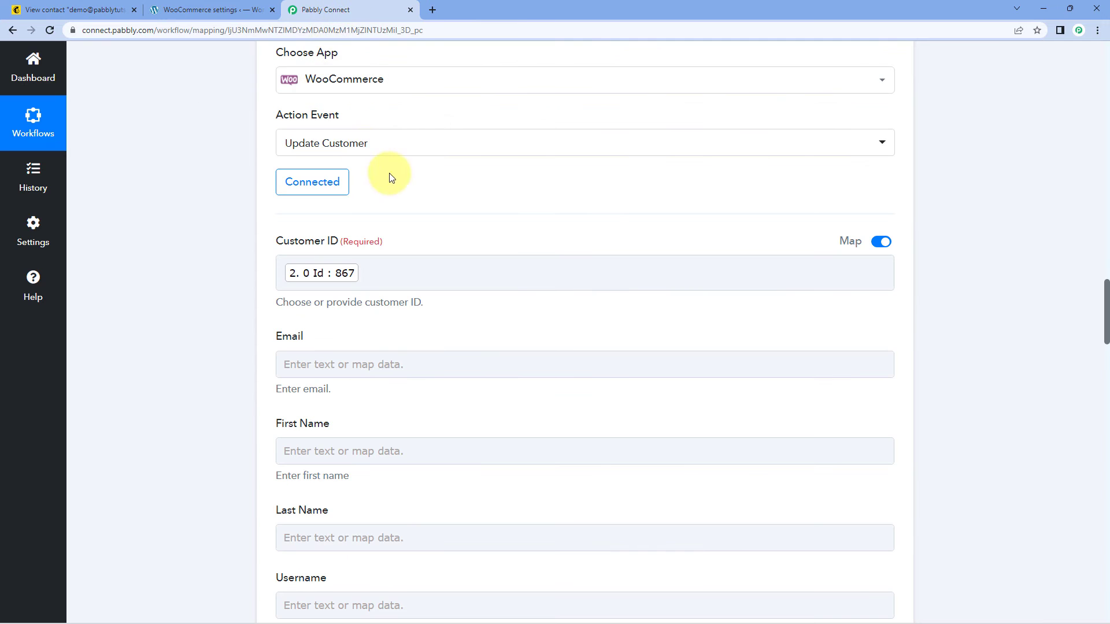
{"action": "scroll", "coordinate": [400, 161], "scroll_direction": "down", "scroll_amount": 2}
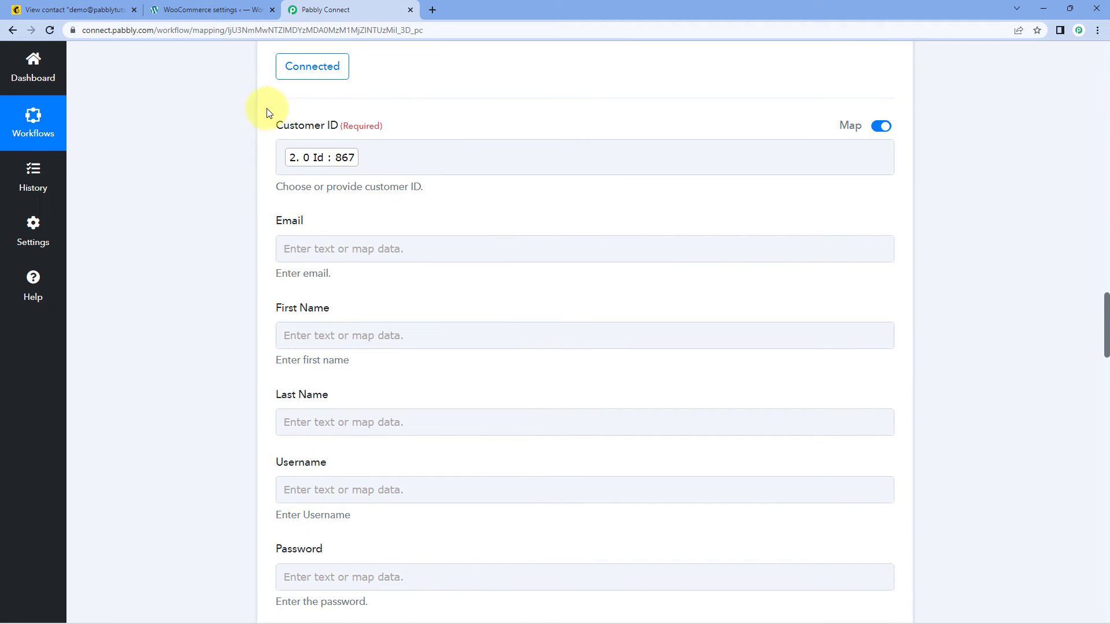
{"action": "scroll", "coordinate": [311, 213], "scroll_direction": "down", "scroll_amount": 1}
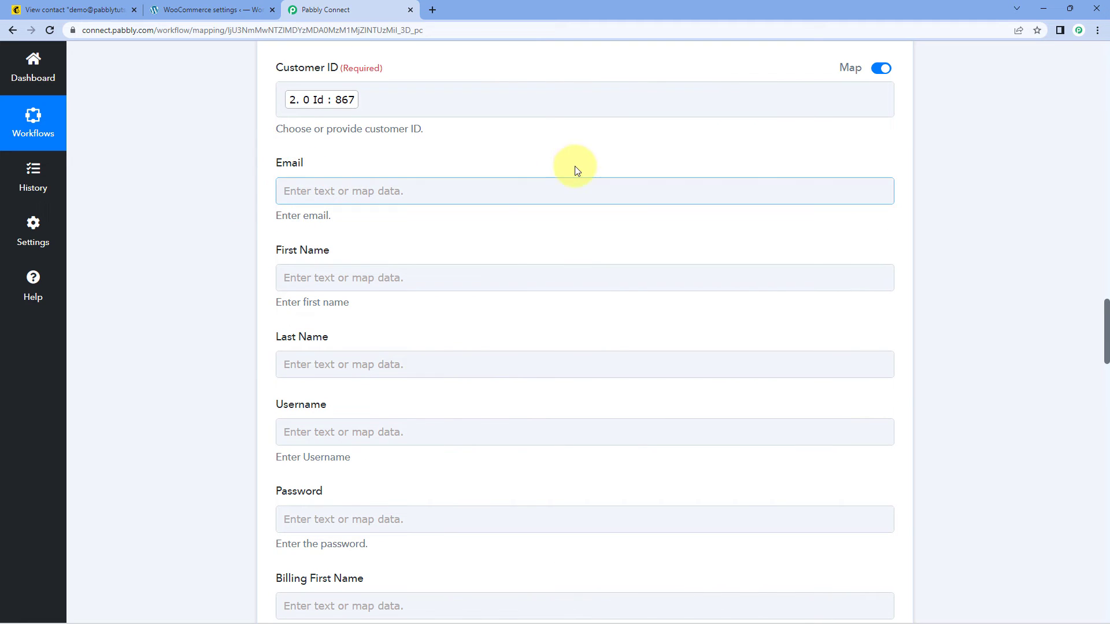
{"action": "scroll", "coordinate": [574, 169], "scroll_direction": "up", "scroll_amount": 10}
{"action": "scroll", "coordinate": [931, 241], "scroll_direction": "up", "scroll_amount": 15}
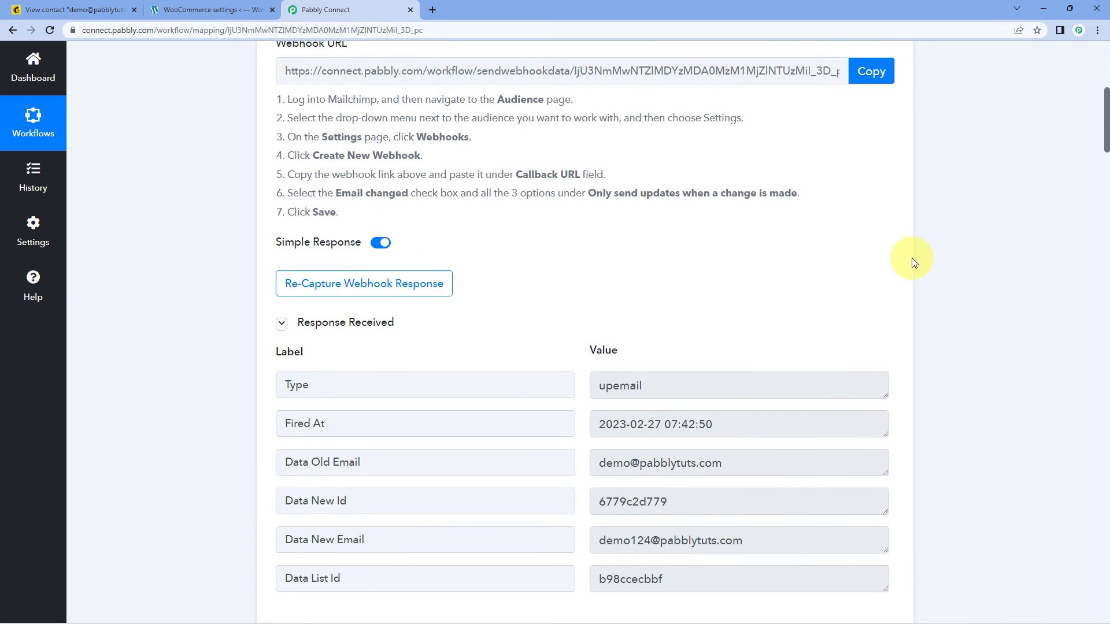
{"action": "scroll", "coordinate": [911, 258], "scroll_direction": "down", "scroll_amount": 3}
{"action": "left_click_drag", "start_coordinate": [788, 360], "coordinate": [605, 376]}
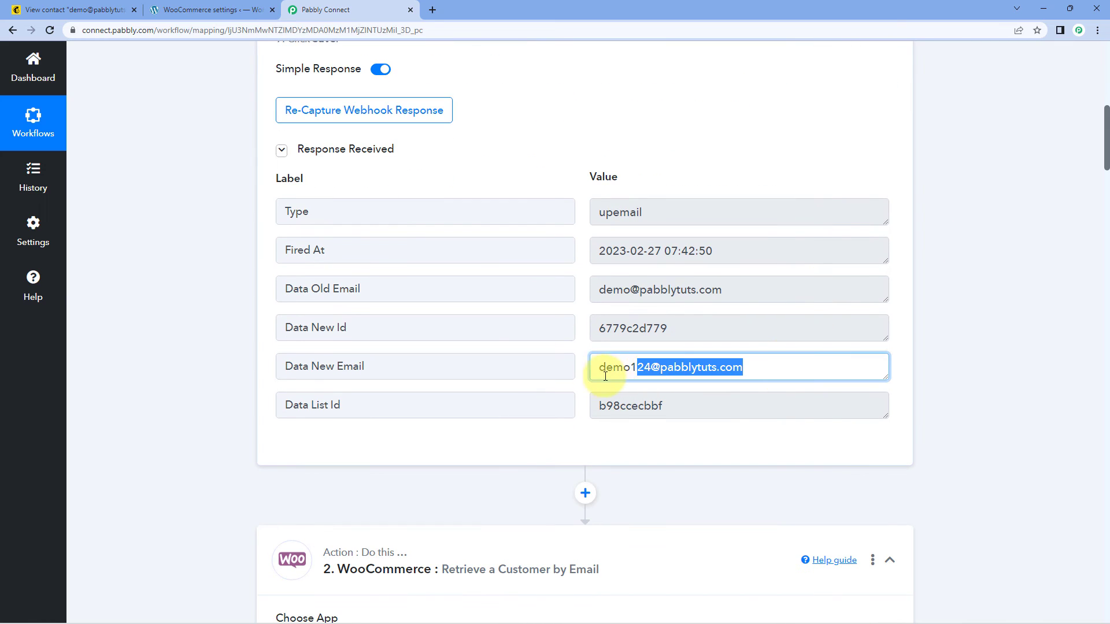
{"action": "left_click", "coordinate": [574, 361]}
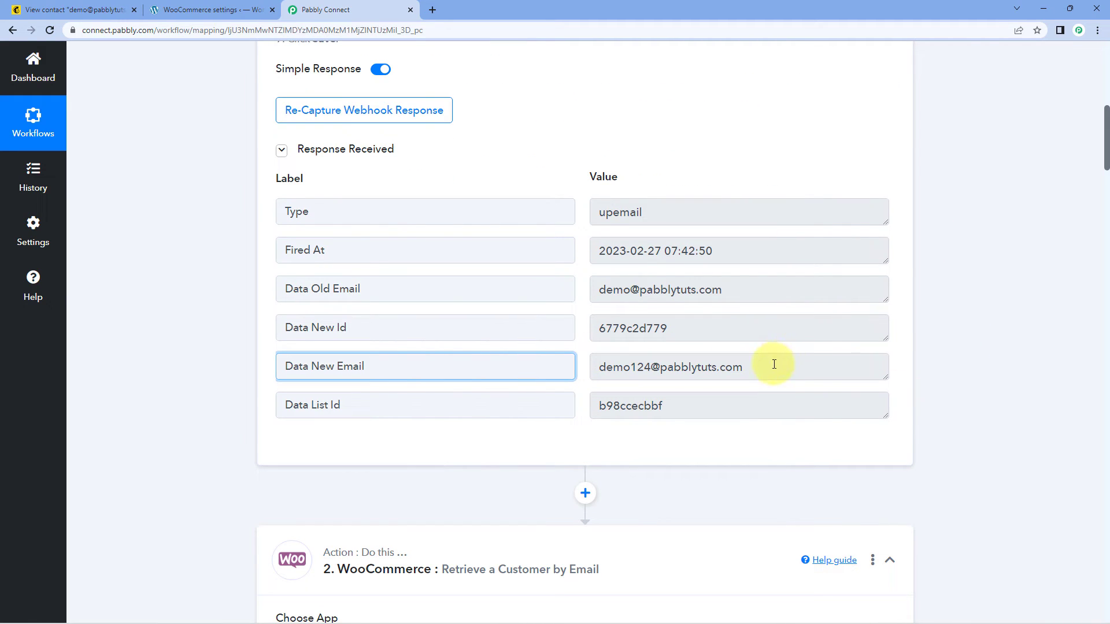
{"action": "left_click_drag", "start_coordinate": [774, 364], "coordinate": [576, 374]}
{"action": "left_click", "coordinate": [581, 364]}
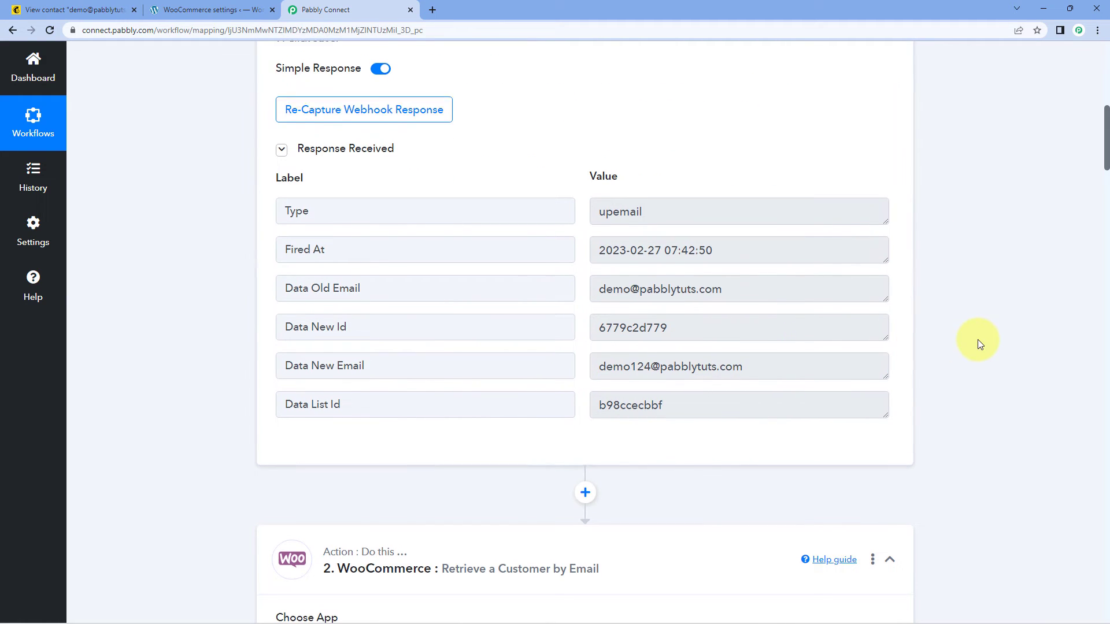
Map the Email field of the Update Customer action to Data New Email from the MailChimp trigger.
{"action": "scroll", "coordinate": [977, 341], "scroll_direction": "down", "scroll_amount": 15}
{"action": "scroll", "coordinate": [975, 355], "scroll_direction": "down", "scroll_amount": 9}
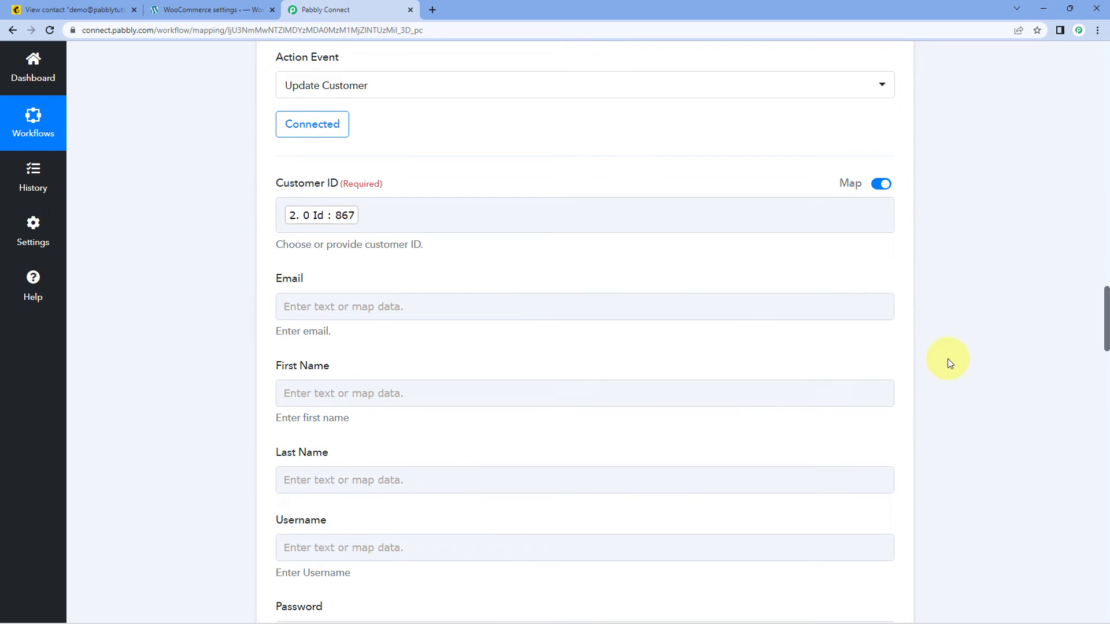
{"action": "left_click", "coordinate": [352, 320]}
{"action": "scroll", "coordinate": [382, 299], "scroll_direction": "down", "scroll_amount": 3}
{"action": "left_click", "coordinate": [367, 237]}
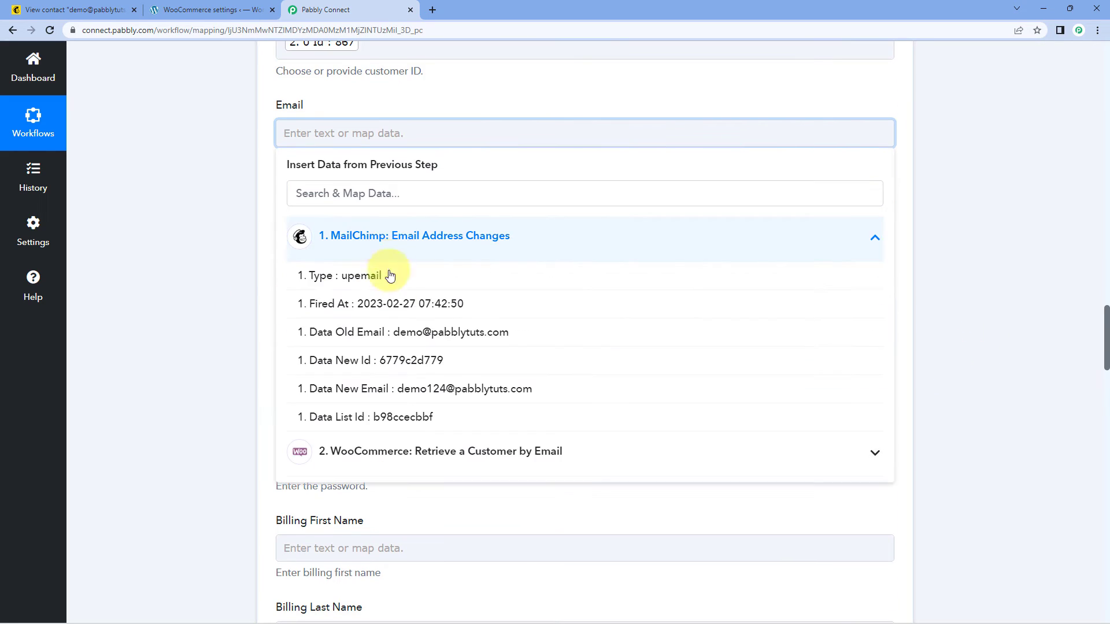
{"action": "left_click", "coordinate": [392, 382]}
{"action": "left_click", "coordinate": [246, 257]}
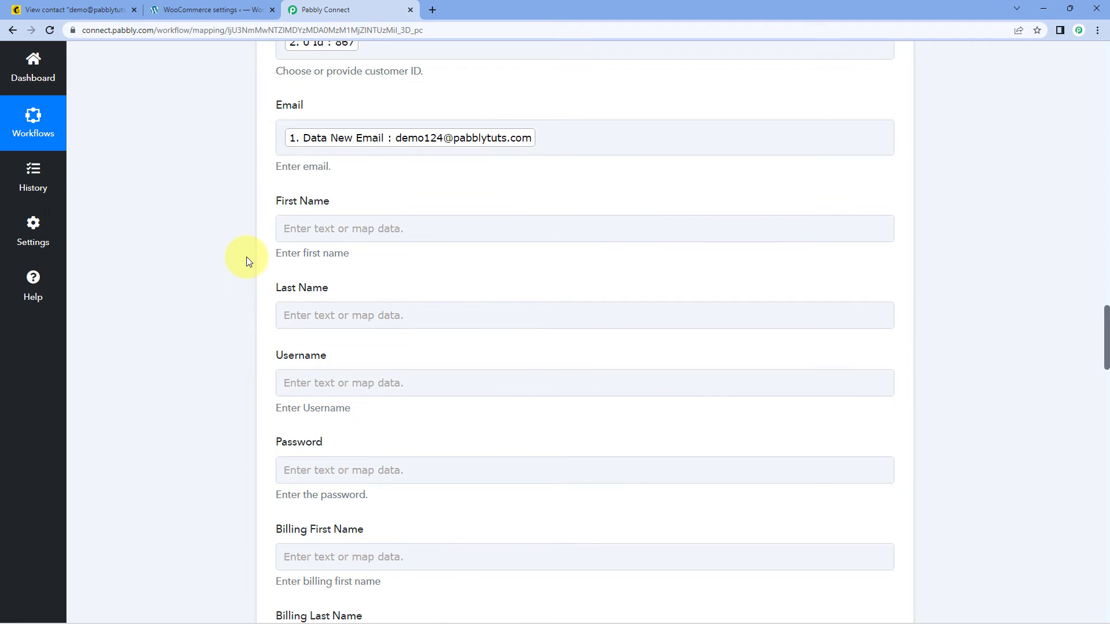
Review the Update Customer fields and the customer details returned by the Retrieve a Customer by Email step.
{"action": "scroll", "coordinate": [246, 257], "scroll_direction": "down", "scroll_amount": 2}
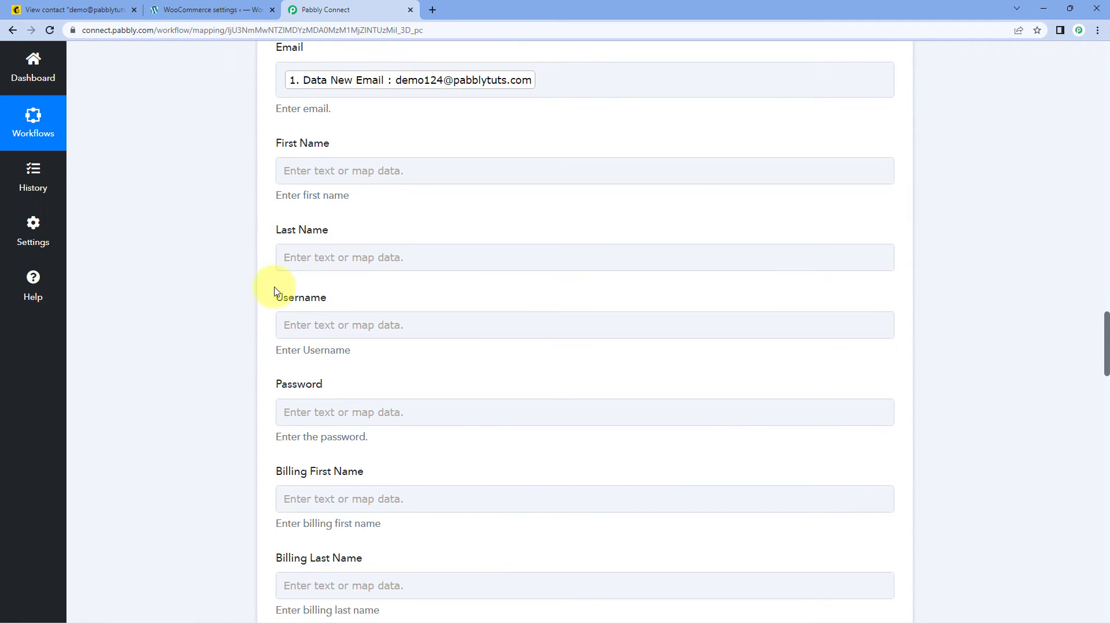
{"action": "scroll", "coordinate": [274, 283], "scroll_direction": "up", "scroll_amount": 5}
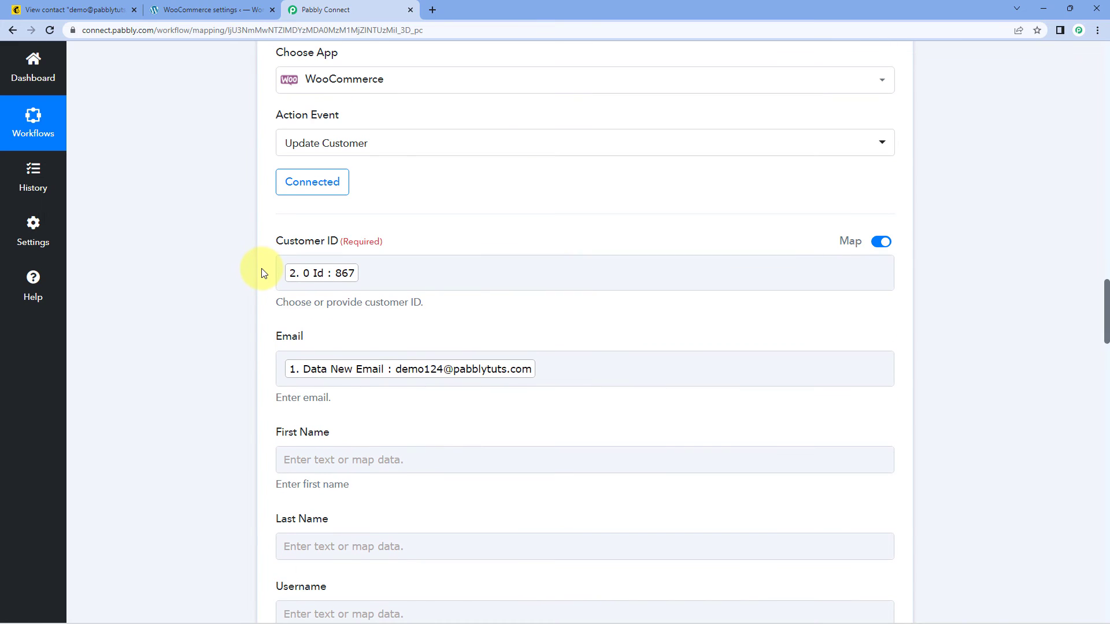
{"action": "scroll", "coordinate": [262, 273], "scroll_direction": "up", "scroll_amount": 13}
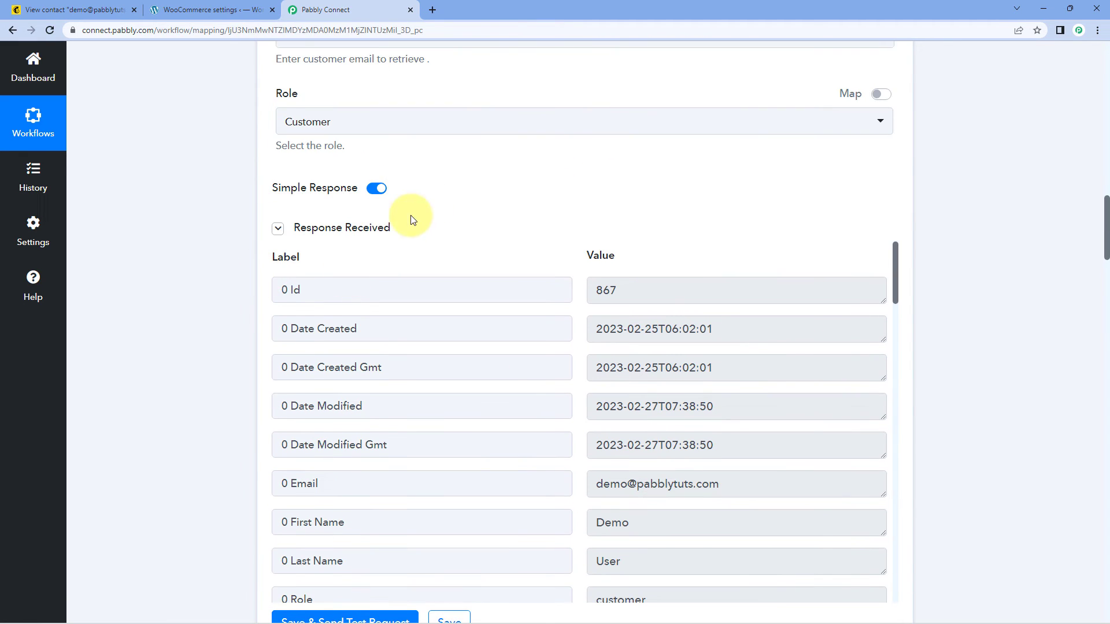
{"action": "scroll", "coordinate": [408, 215], "scroll_direction": "up", "scroll_amount": 6}
{"action": "scroll", "coordinate": [409, 277], "scroll_direction": "down", "scroll_amount": 7}
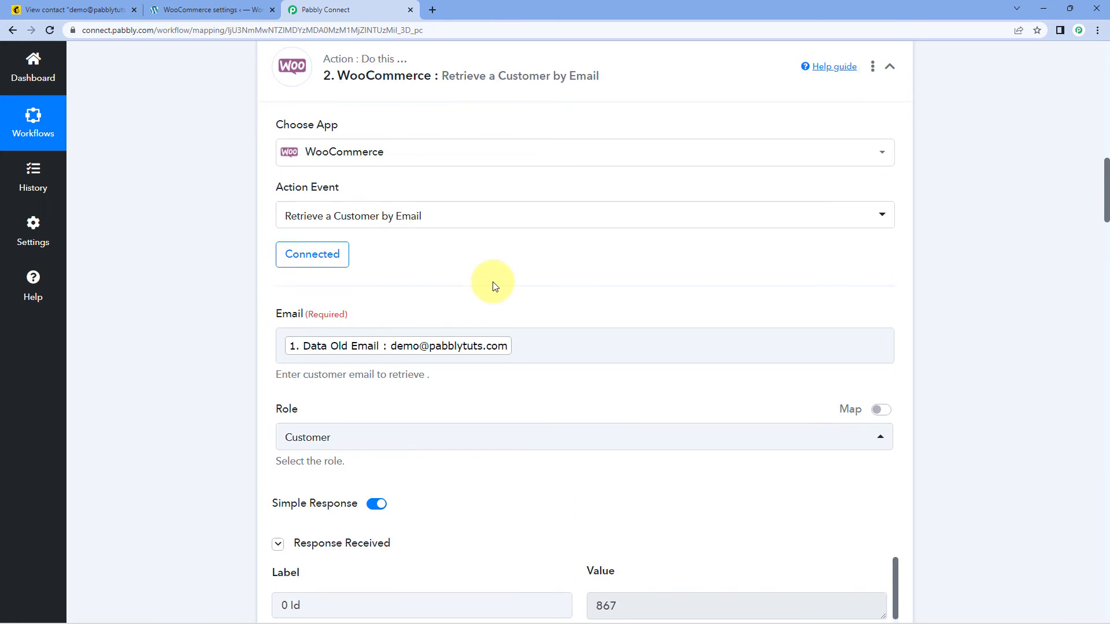
{"action": "scroll", "coordinate": [569, 275], "scroll_direction": "down", "scroll_amount": 3}
{"action": "scroll", "coordinate": [569, 274], "scroll_direction": "down", "scroll_amount": 7}
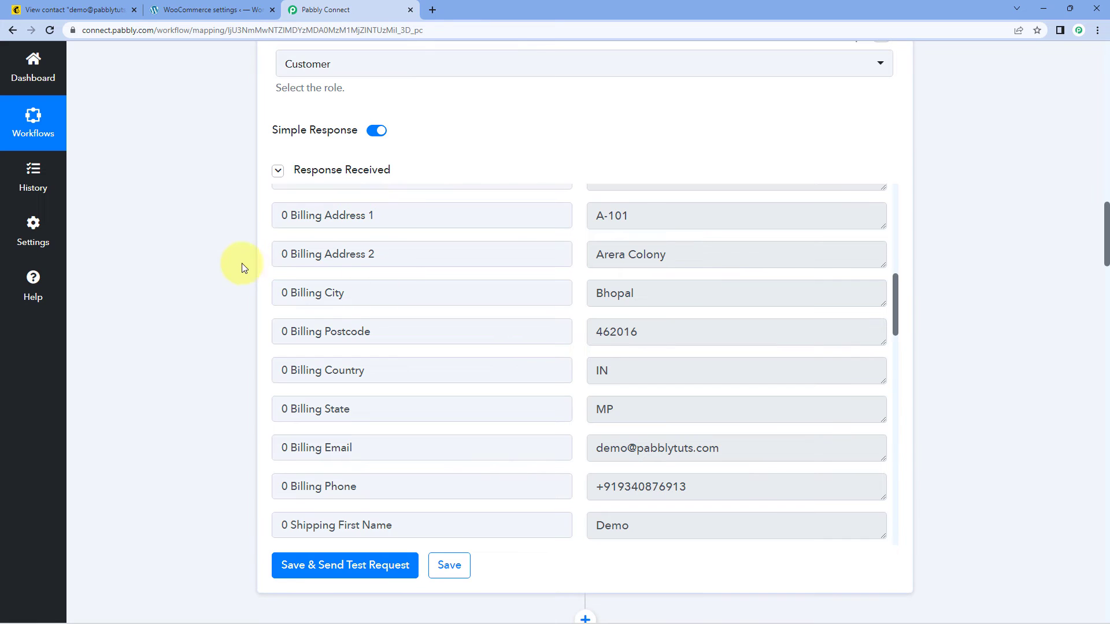
Map the First Name and Last Name fields to the matching 0 First Name and 0 Last Name values from the Retrieve a Customer by Email step.
{"action": "scroll", "coordinate": [242, 262], "scroll_direction": "down", "scroll_amount": 15}
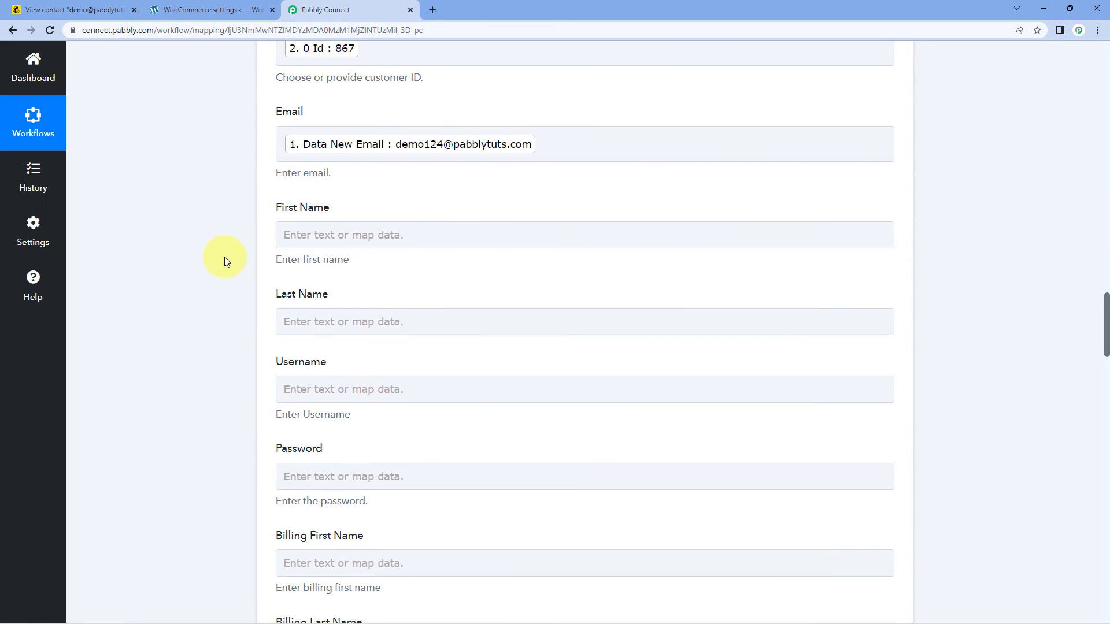
{"action": "left_click", "coordinate": [290, 231]}
{"action": "scroll", "coordinate": [181, 255], "scroll_direction": "down", "scroll_amount": 3}
{"action": "left_click", "coordinate": [384, 203]}
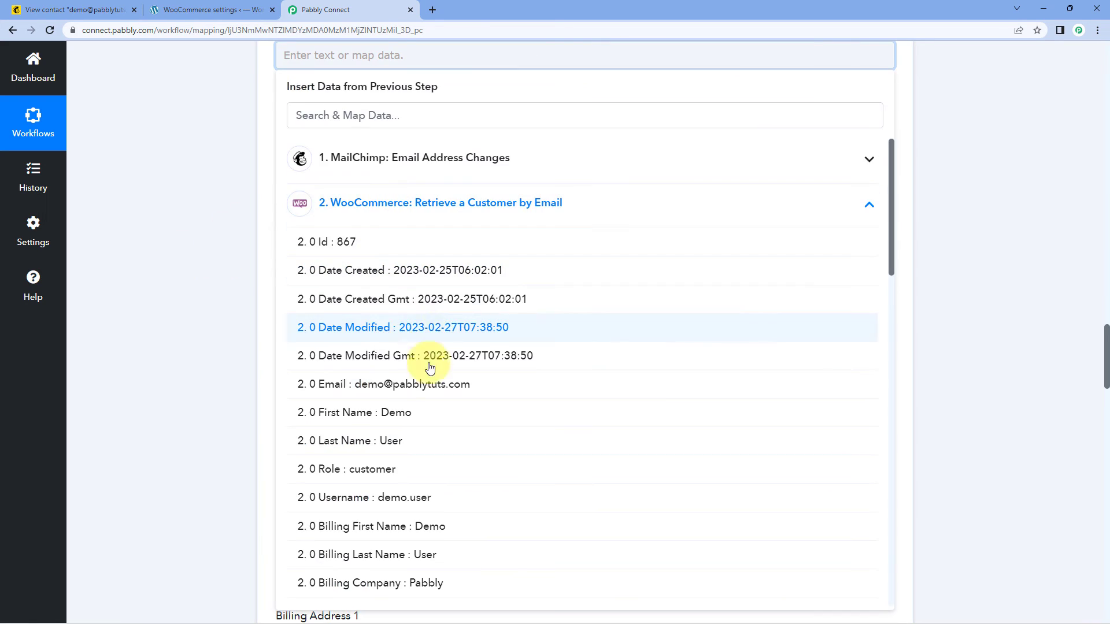
{"action": "left_click", "coordinate": [407, 414]}
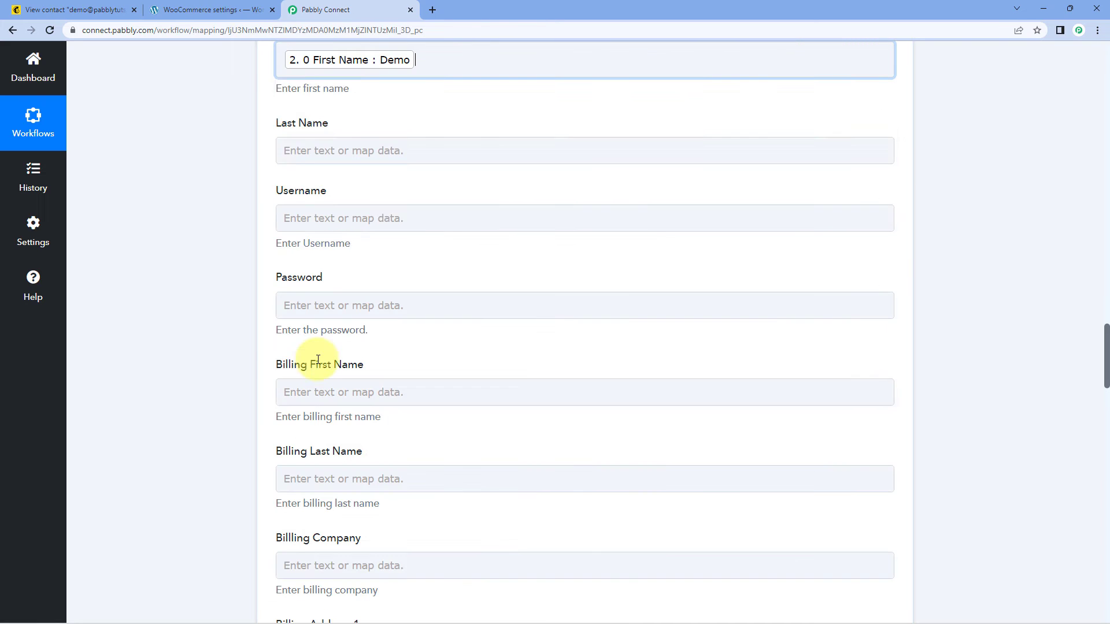
{"action": "scroll", "coordinate": [228, 286], "scroll_direction": "up", "scroll_amount": 1}
{"action": "left_click", "coordinate": [316, 216]}
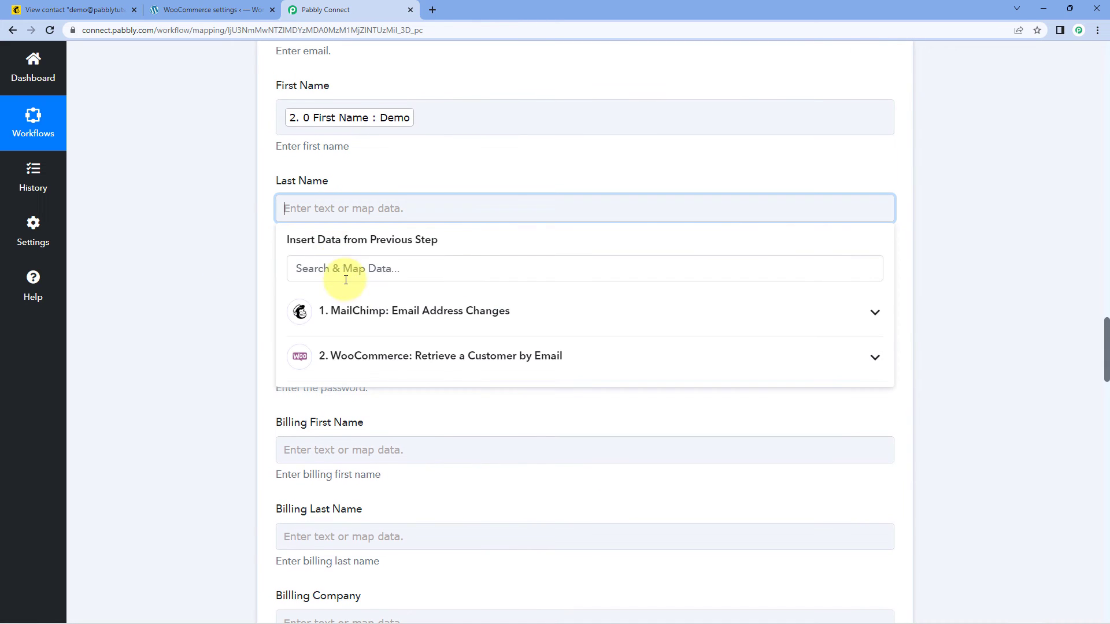
{"action": "left_click", "coordinate": [359, 352]}
{"action": "scroll", "coordinate": [372, 436], "scroll_direction": "down", "scroll_amount": 3}
{"action": "left_click", "coordinate": [370, 402]}
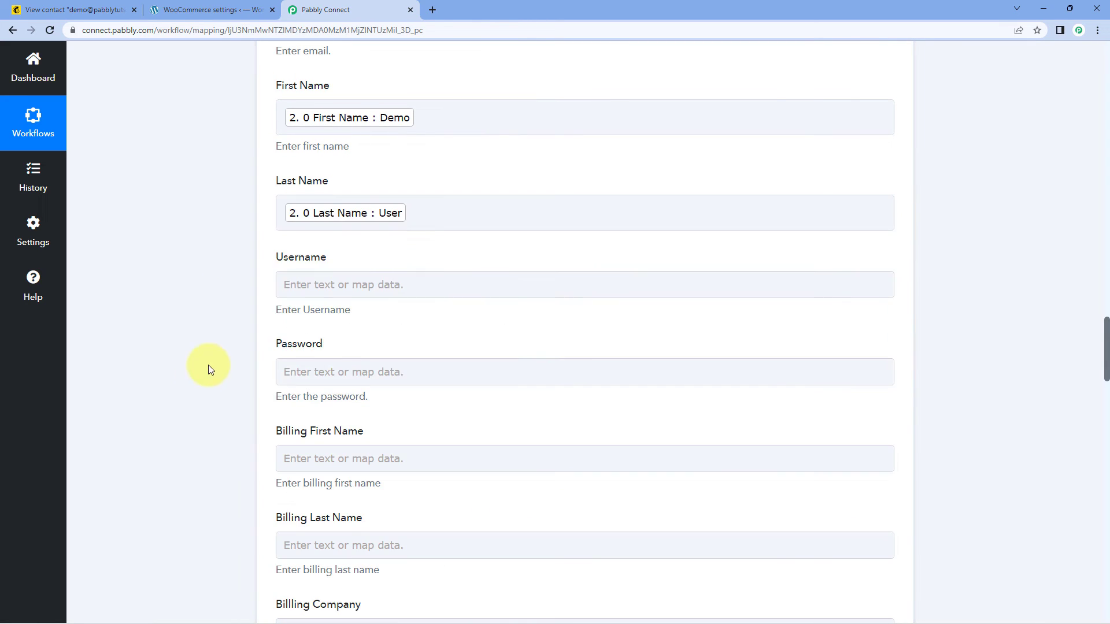
Map the Username field to 0 Username from the Retrieve a Customer by Email step.
{"action": "scroll", "coordinate": [260, 301], "scroll_direction": "down", "scroll_amount": 2}
{"action": "left_click", "coordinate": [345, 170]}
{"action": "left_click", "coordinate": [361, 317]}
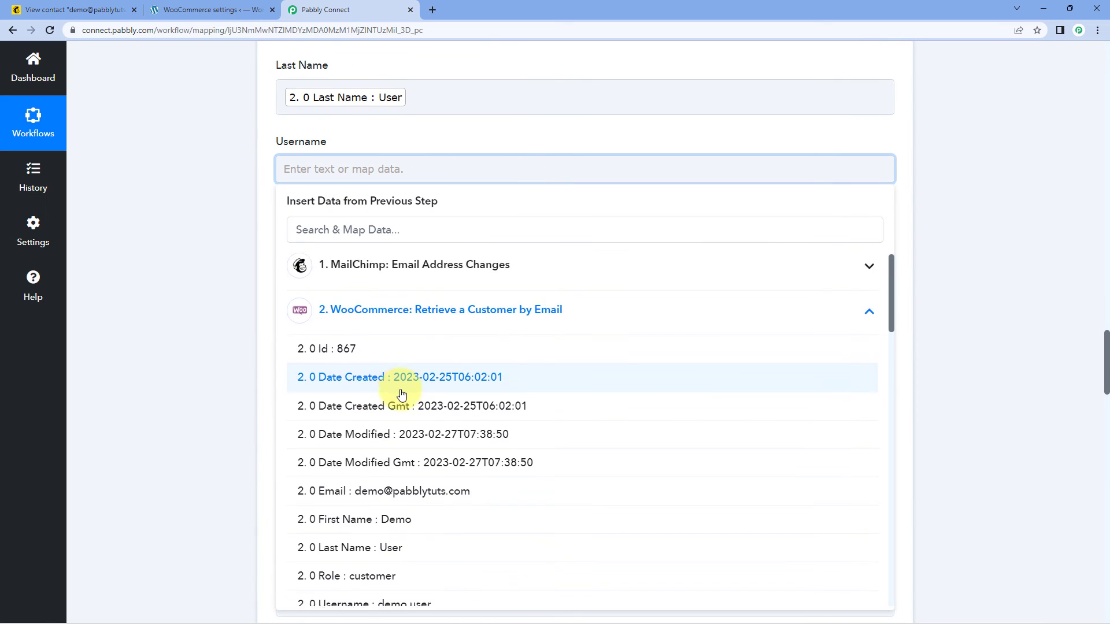
{"action": "scroll", "coordinate": [404, 379], "scroll_direction": "down", "scroll_amount": 4}
{"action": "left_click", "coordinate": [397, 499]}
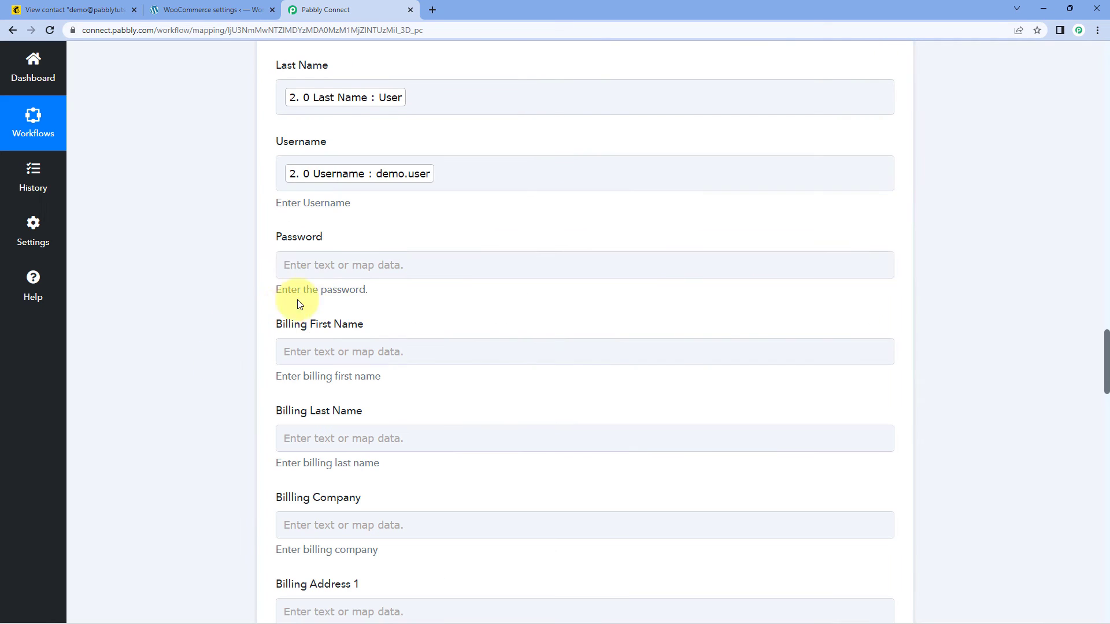
Search the previous steps' data for "pas" for the Password field, clear the search and close the list.
{"action": "left_click", "coordinate": [322, 262]}
{"action": "scroll", "coordinate": [257, 295], "scroll_direction": "down", "scroll_amount": 2}
{"action": "left_click", "coordinate": [361, 224]}
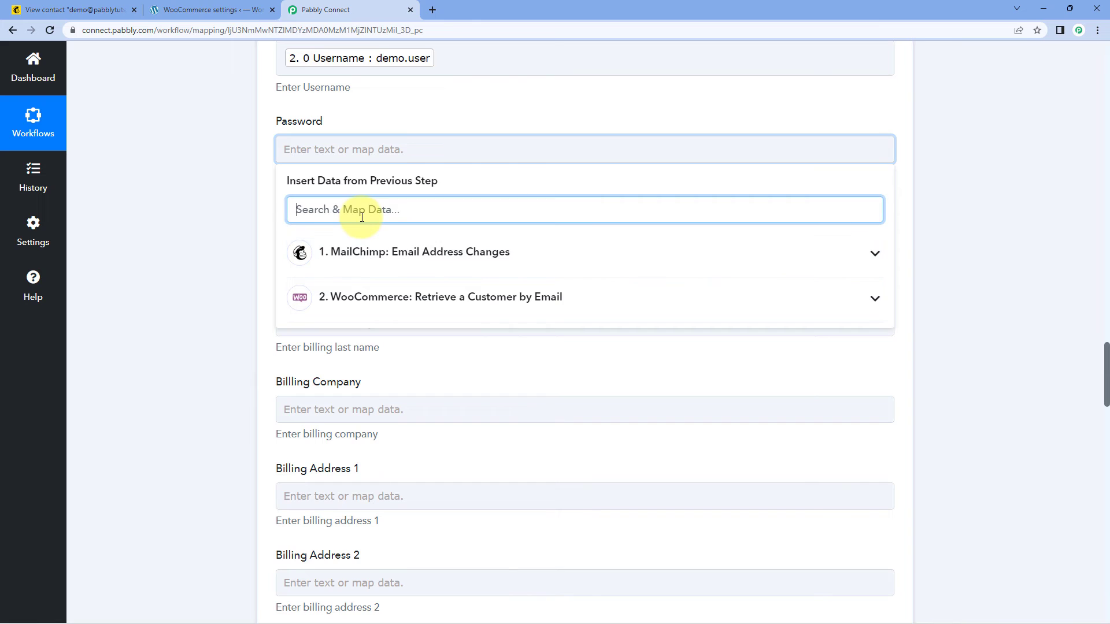
{"action": "type", "text": "pas"}
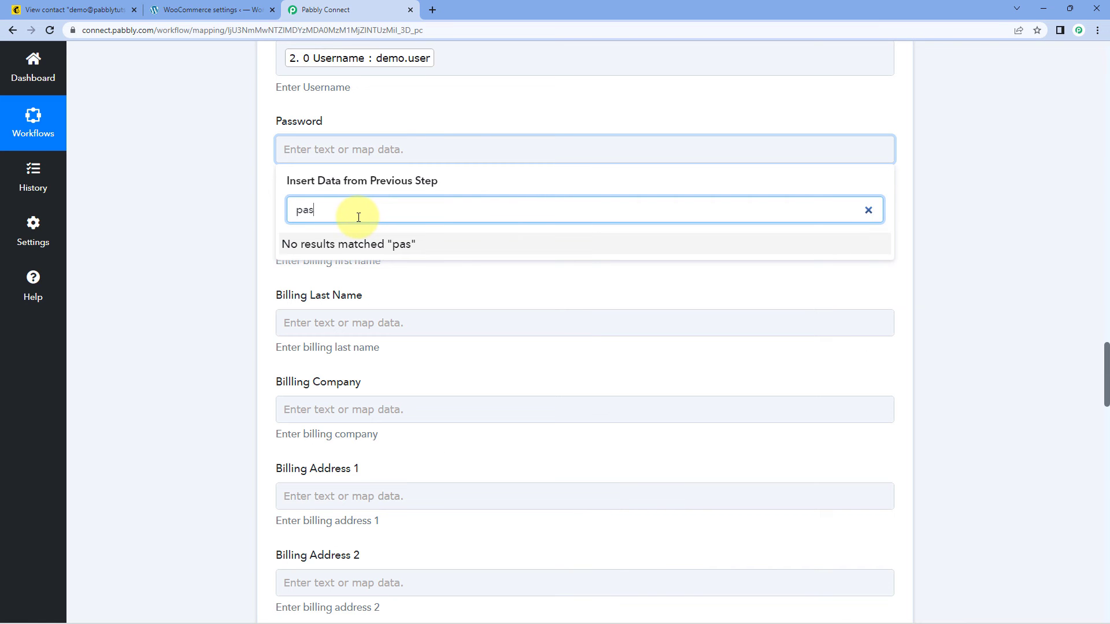
{"action": "key", "text": "BackSpace"}
{"action": "key", "text": "BackSpace"}
{"action": "key", "text": "BackSpace"}
{"action": "left_click", "coordinate": [227, 209]}
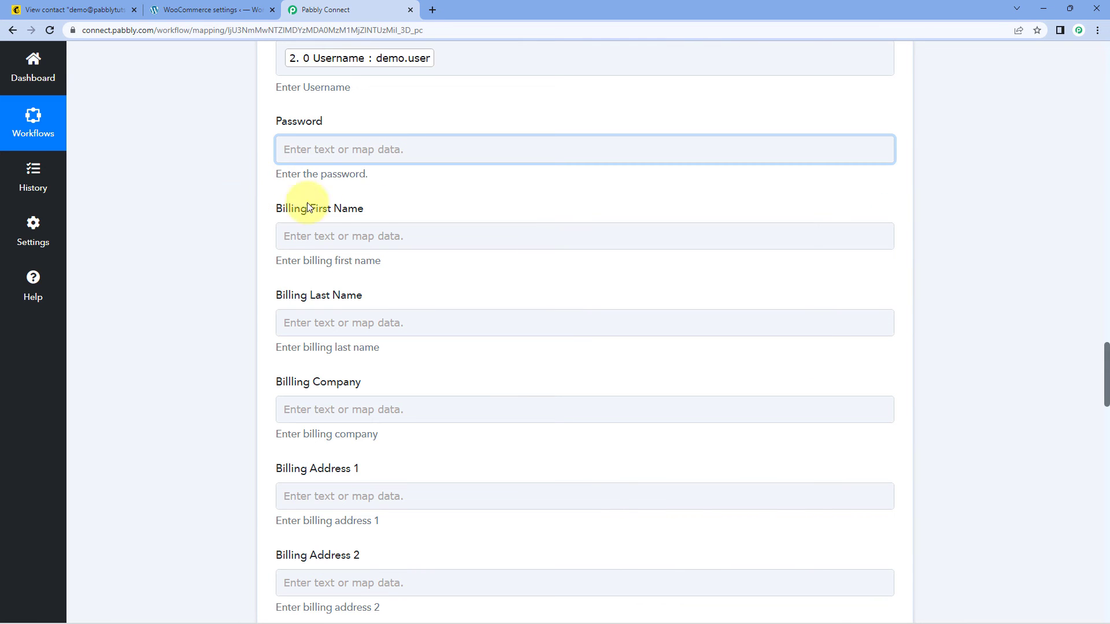
Map Billing First Name and Billing Last Name to the matching billing name values from the Retrieve a Customer by Email step.
{"action": "left_click", "coordinate": [370, 241]}
{"action": "left_click", "coordinate": [313, 384]}
{"action": "scroll", "coordinate": [297, 404], "scroll_direction": "down", "scroll_amount": 5}
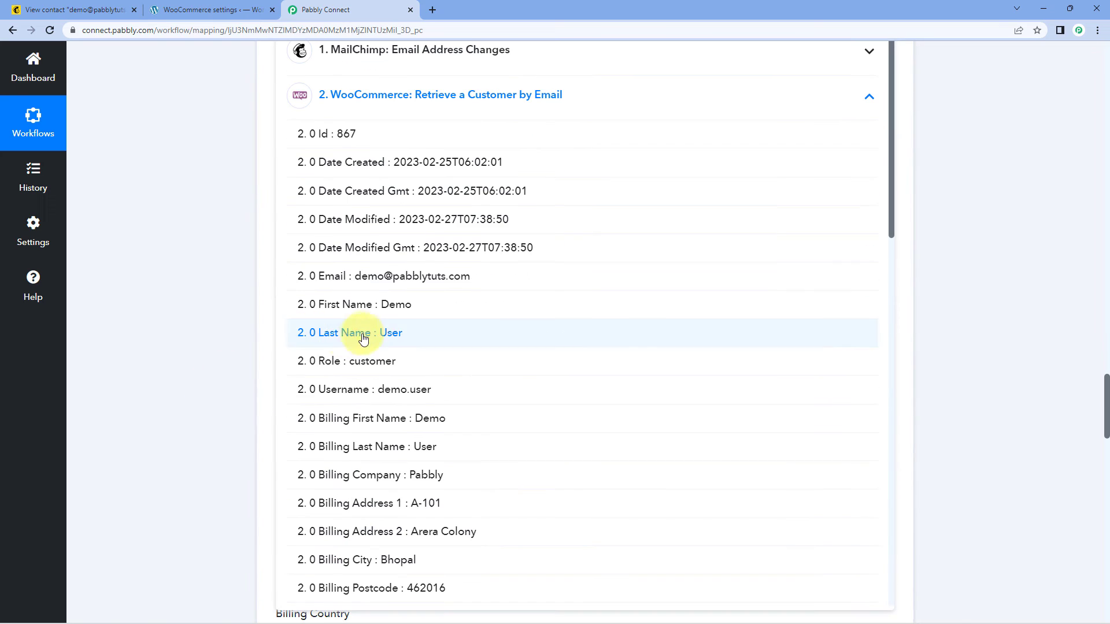
{"action": "left_click", "coordinate": [396, 421]}
{"action": "left_click", "coordinate": [330, 129]}
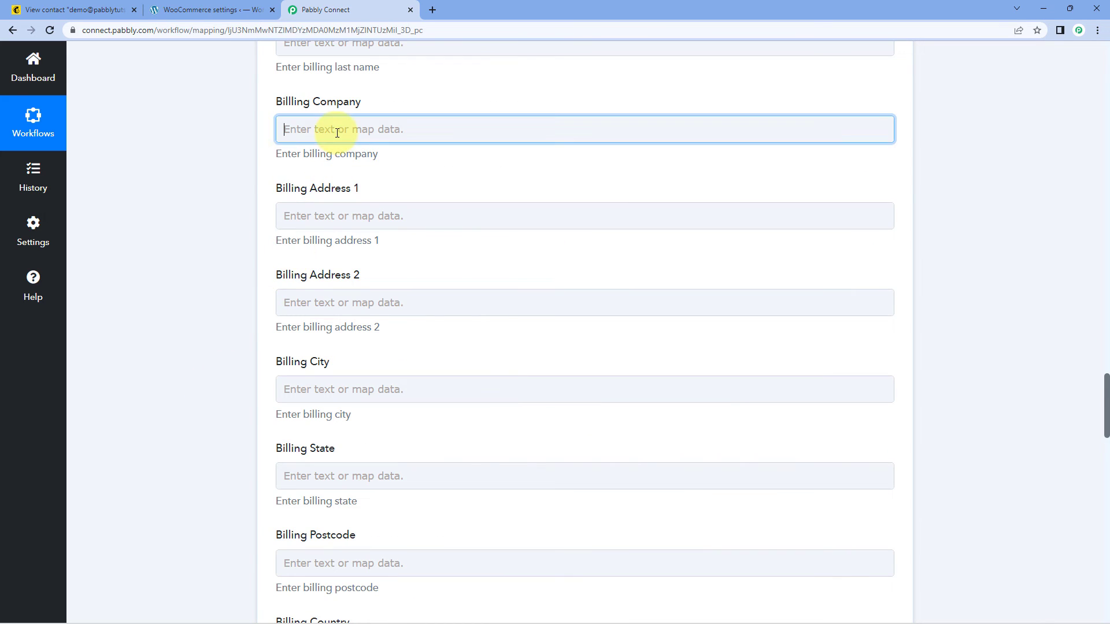
{"action": "scroll", "coordinate": [255, 133], "scroll_direction": "up", "scroll_amount": 2}
{"action": "left_click", "coordinate": [307, 151]}
{"action": "left_click", "coordinate": [372, 300]}
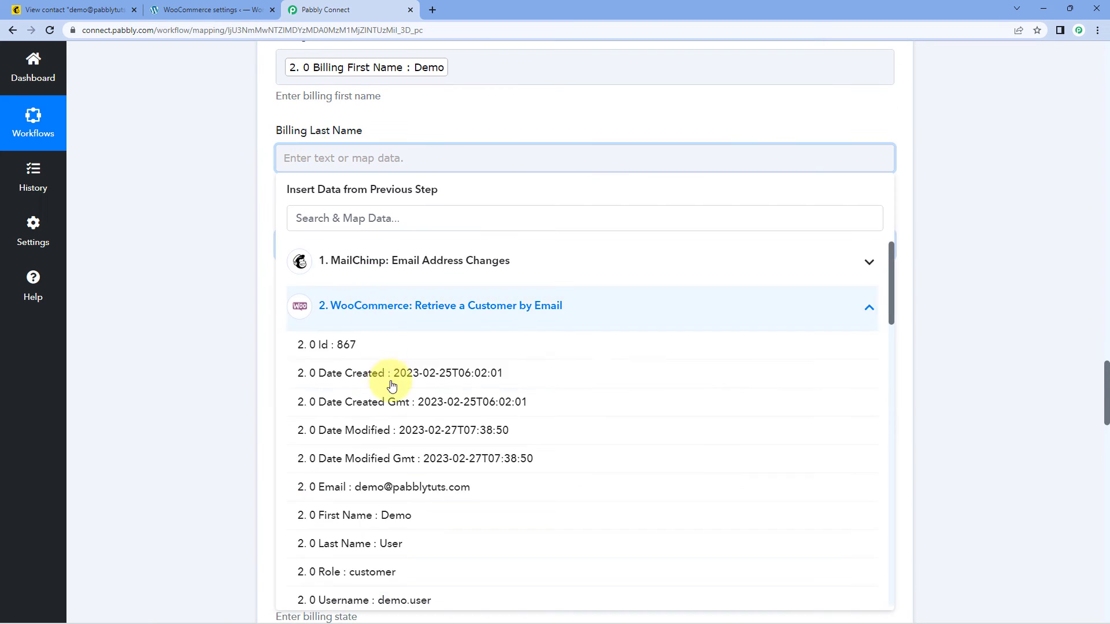
{"action": "scroll", "coordinate": [389, 384], "scroll_direction": "down", "scroll_amount": 3}
{"action": "left_click", "coordinate": [397, 485]}
Map Billing Company and Billing Address 1 to the matching billing values from the Retrieve a Customer by Email step.
{"action": "left_click", "coordinate": [288, 257]}
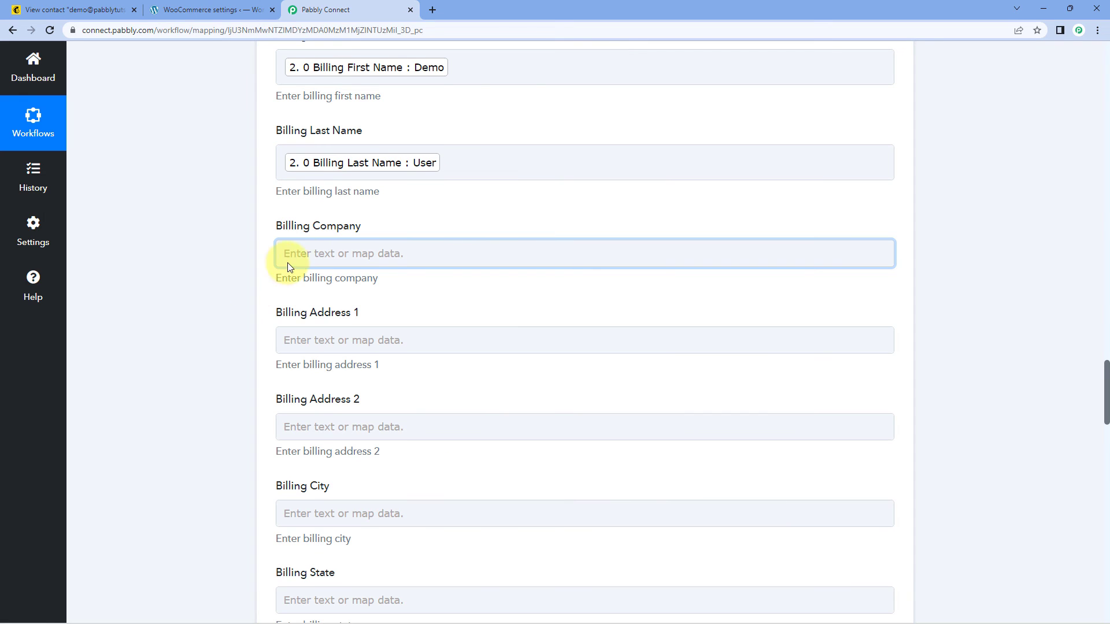
{"action": "left_click", "coordinate": [381, 408]}
{"action": "scroll", "coordinate": [383, 440], "scroll_direction": "down", "scroll_amount": 6}
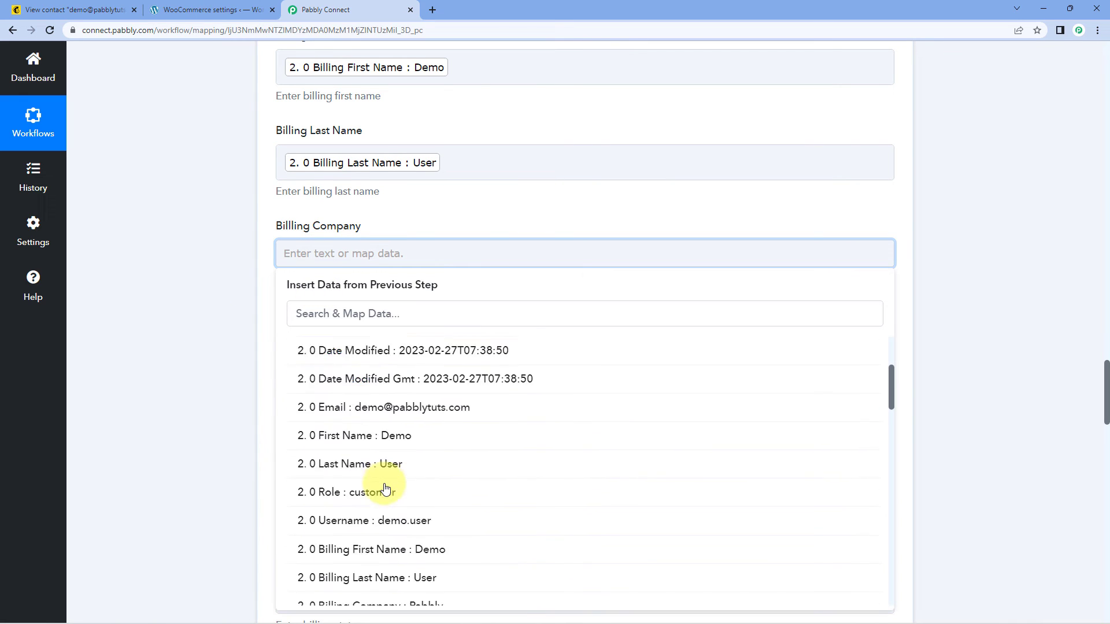
{"action": "left_click", "coordinate": [376, 444]}
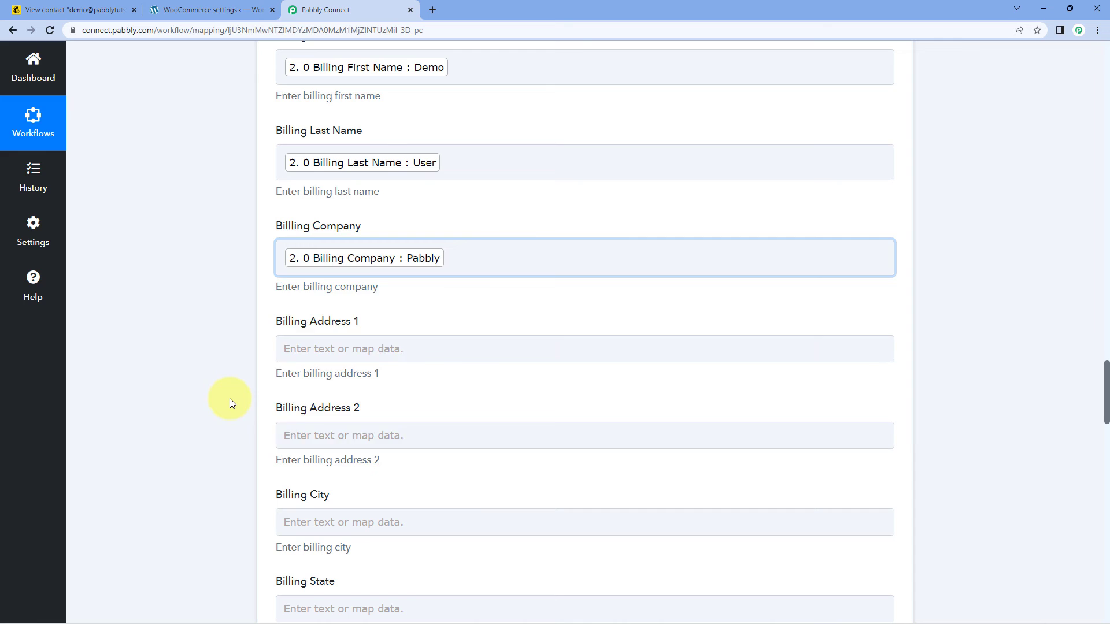
{"action": "left_click", "coordinate": [290, 348]}
{"action": "scroll", "coordinate": [381, 347], "scroll_direction": "down", "scroll_amount": 3}
{"action": "left_click", "coordinate": [381, 347]}
{"action": "scroll", "coordinate": [327, 424], "scroll_direction": "down", "scroll_amount": 4}
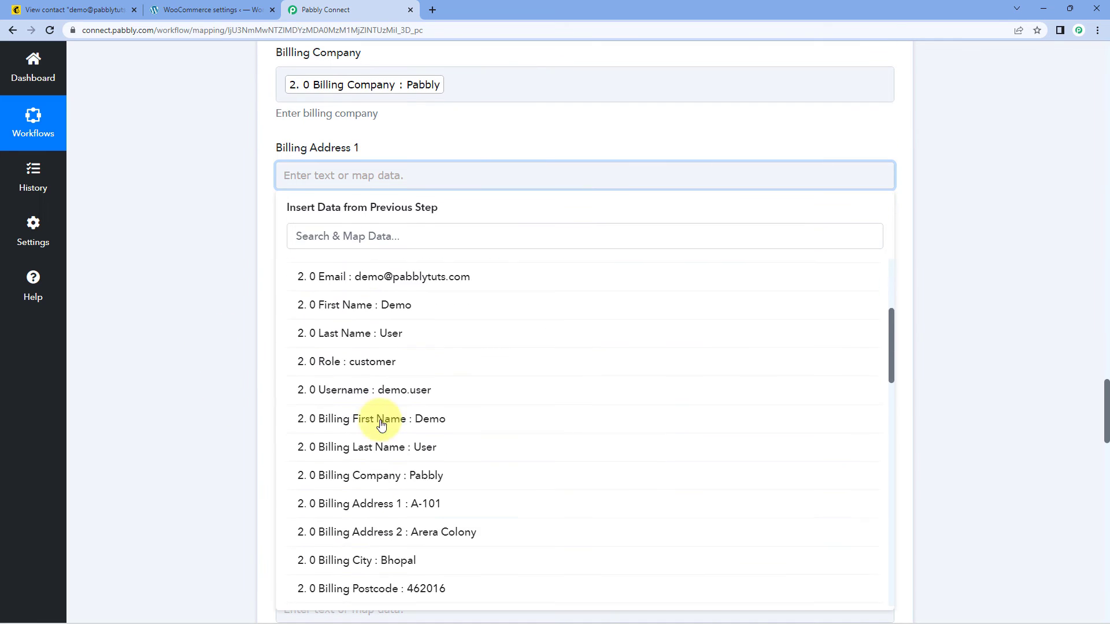
{"action": "left_click", "coordinate": [322, 498]}
Map Billing Address 2 and Billing City to the matching billing values from the Retrieve a Customer by Email step.
{"action": "left_click", "coordinate": [281, 277]}
{"action": "scroll", "coordinate": [255, 292], "scroll_direction": "down", "scroll_amount": 3}
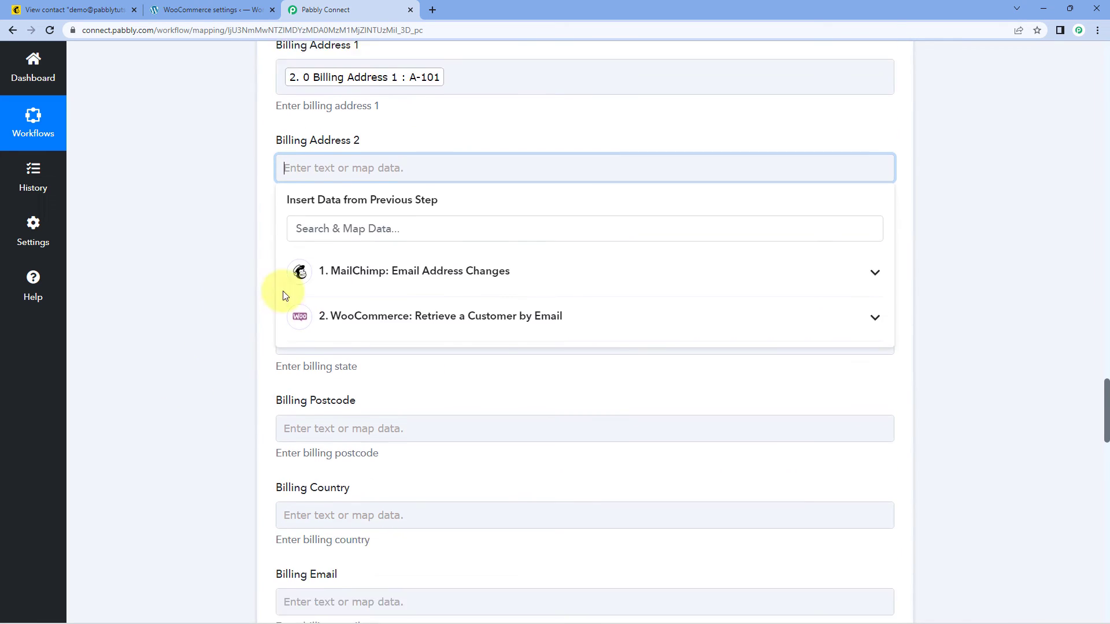
{"action": "left_click", "coordinate": [398, 249]}
{"action": "scroll", "coordinate": [384, 384], "scroll_direction": "down", "scroll_amount": 1}
{"action": "scroll", "coordinate": [385, 392], "scroll_direction": "down", "scroll_amount": 5}
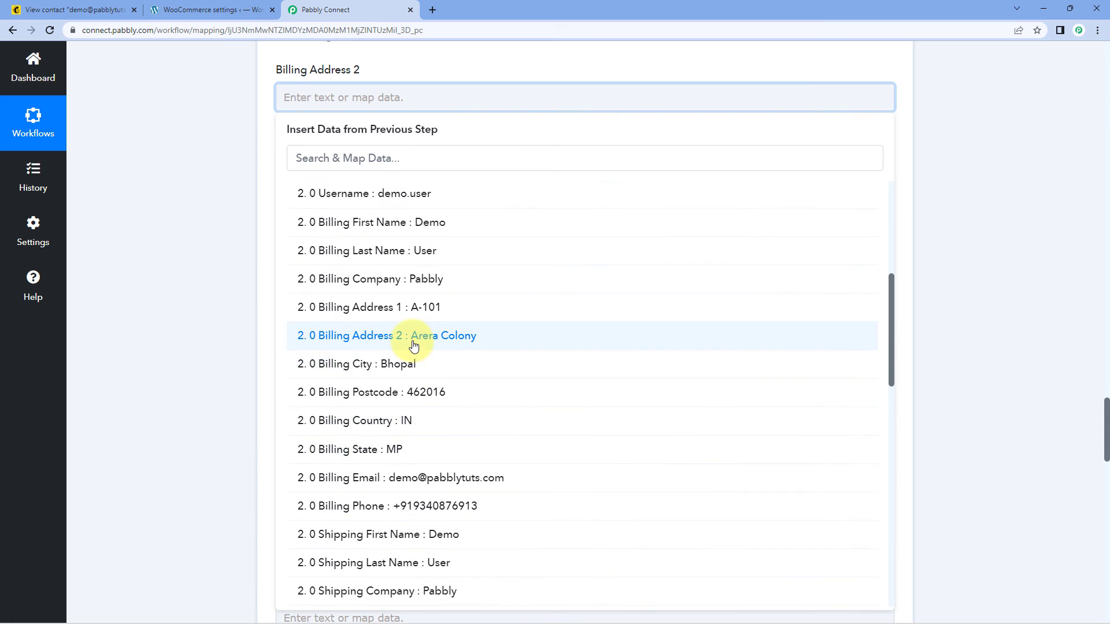
{"action": "left_click", "coordinate": [411, 337]}
{"action": "left_click", "coordinate": [288, 205]}
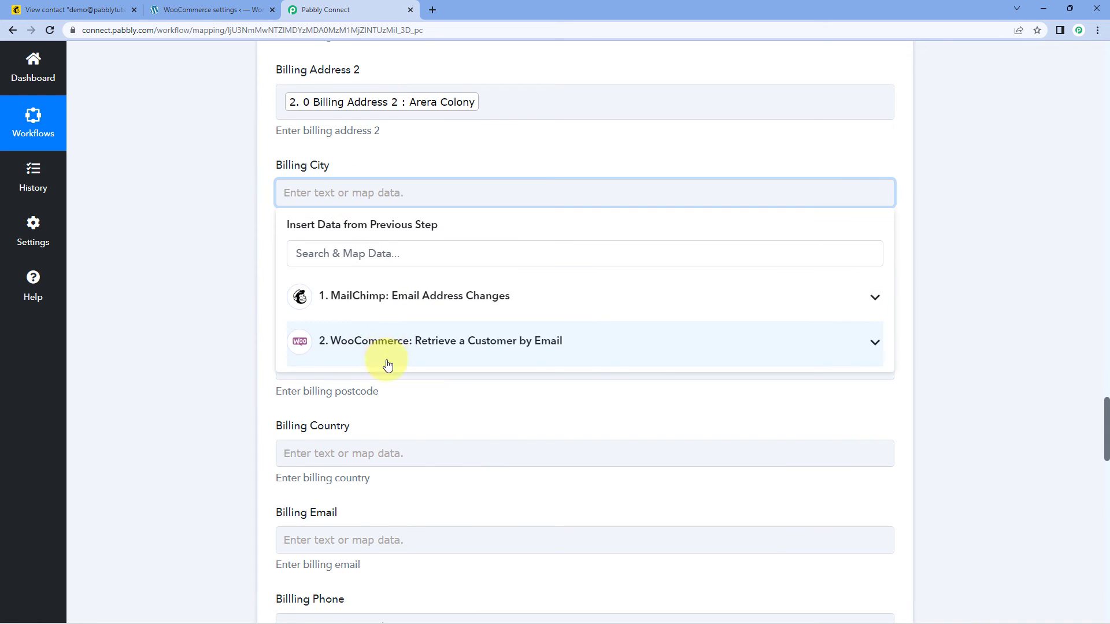
{"action": "left_click", "coordinate": [384, 365]}
{"action": "scroll", "coordinate": [387, 408], "scroll_direction": "down", "scroll_amount": 3}
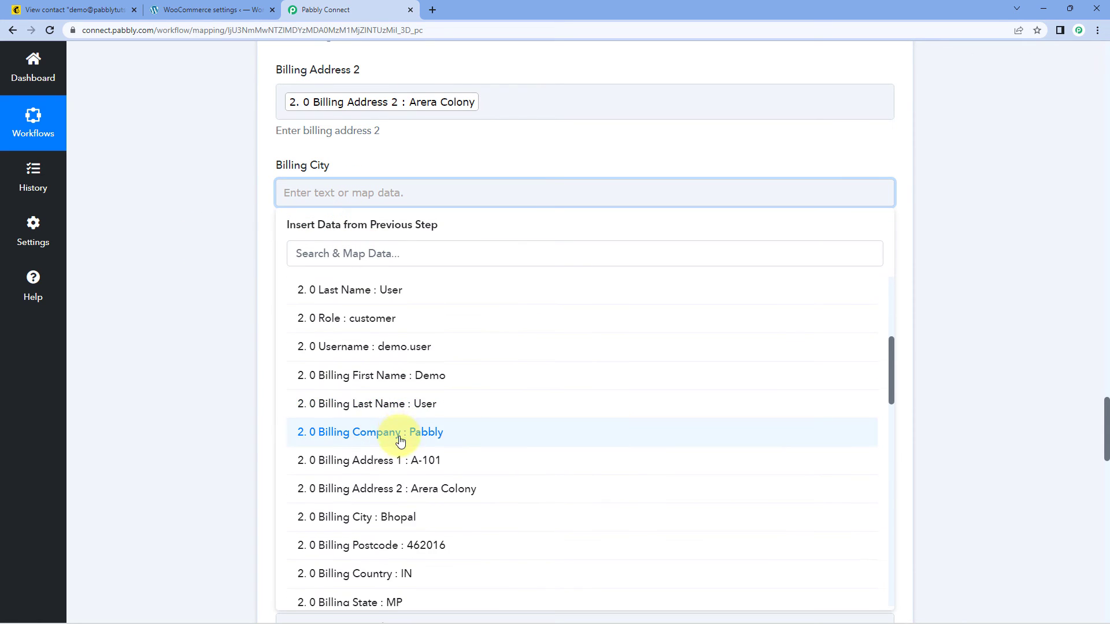
{"action": "left_click", "coordinate": [397, 516]}
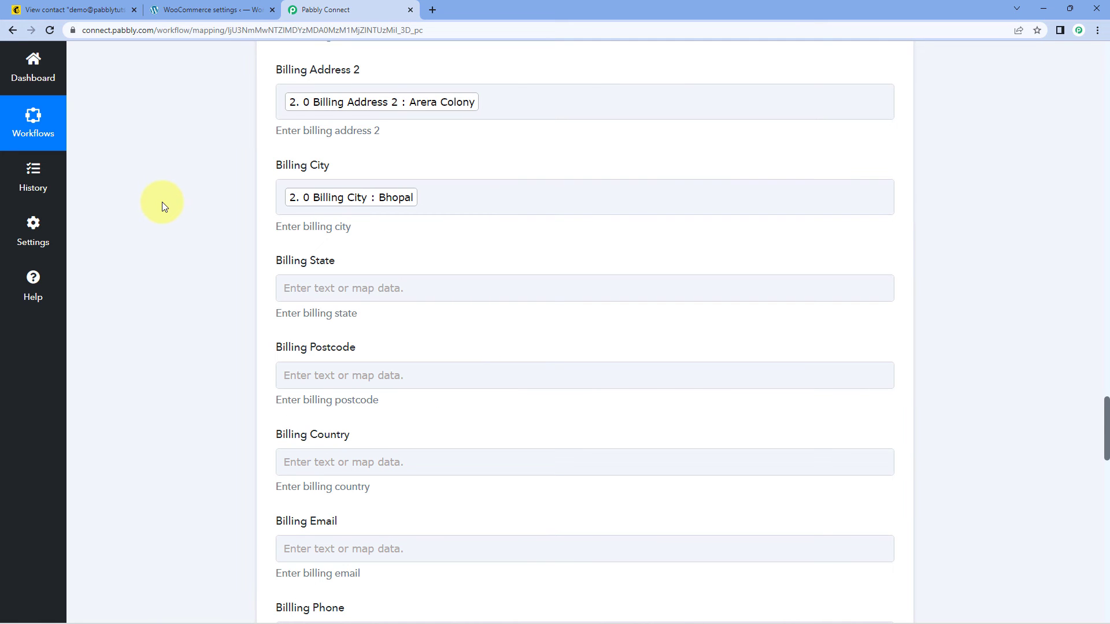
Map Billing State and Billing Postcode to the matching billing values from the Retrieve a Customer by Email step.
{"action": "scroll", "coordinate": [162, 199], "scroll_direction": "down", "scroll_amount": 3}
{"action": "left_click", "coordinate": [284, 121]}
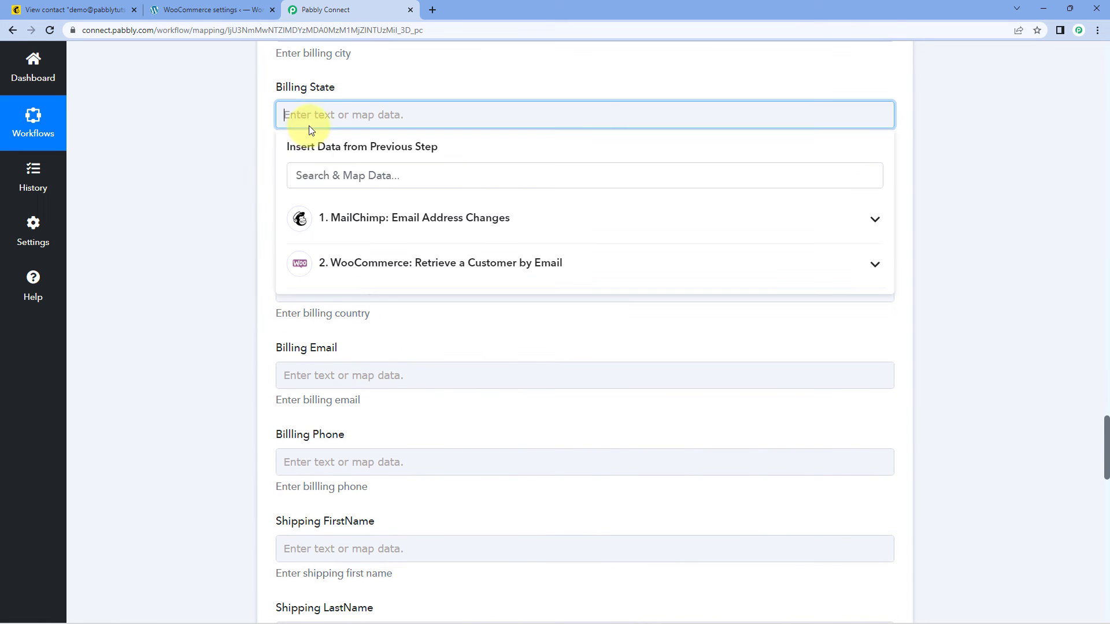
{"action": "left_click", "coordinate": [354, 263]}
{"action": "scroll", "coordinate": [353, 373], "scroll_direction": "down", "scroll_amount": 4}
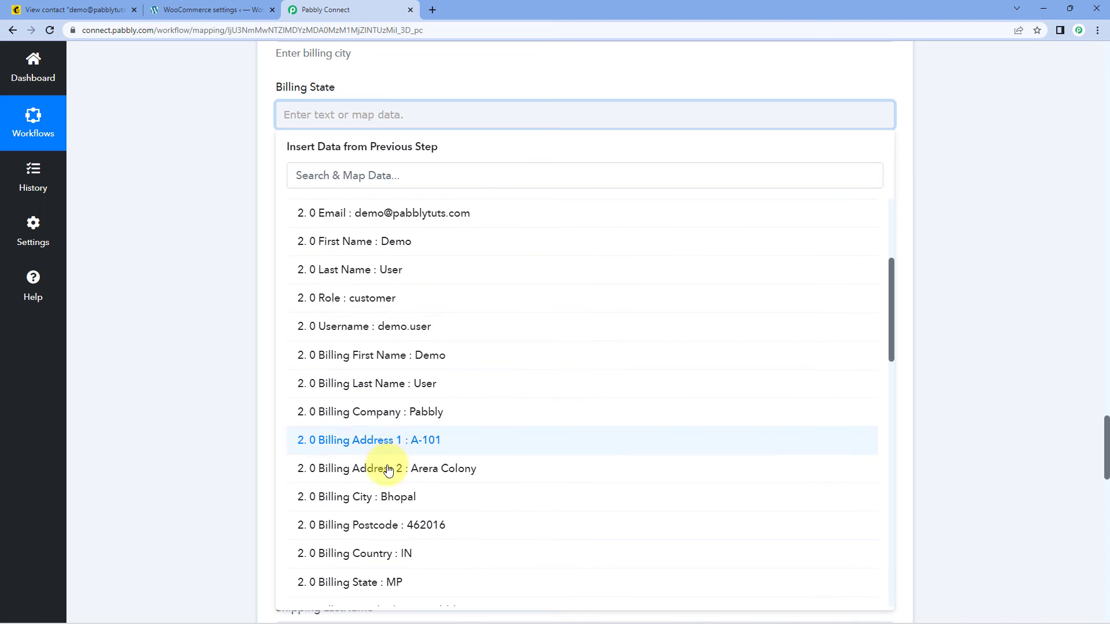
{"action": "left_click", "coordinate": [386, 581]}
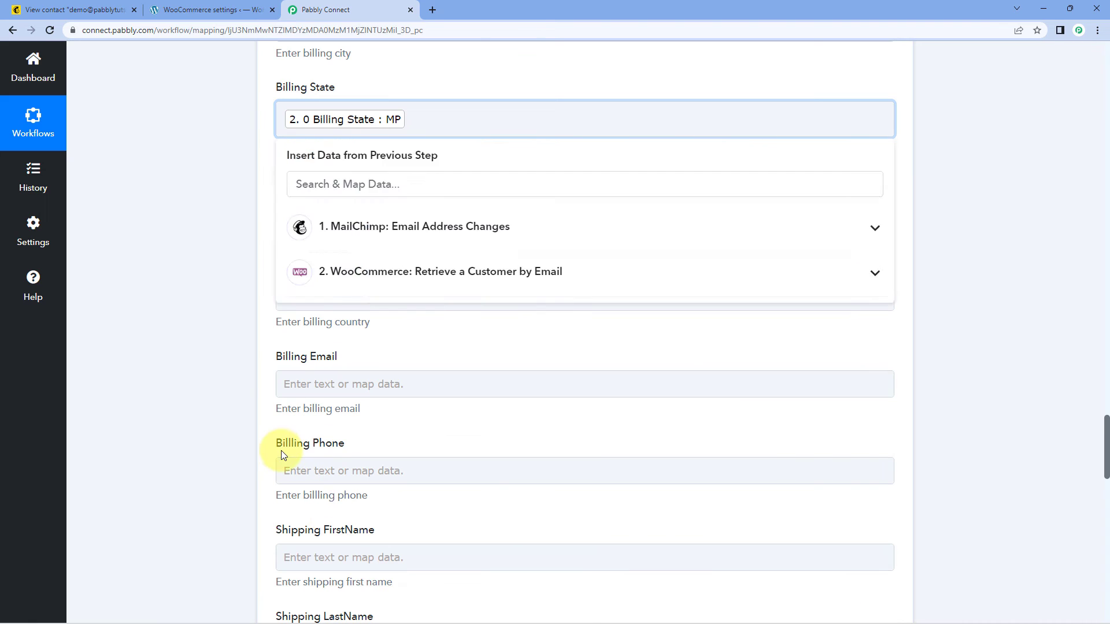
{"action": "left_click", "coordinate": [328, 218]}
{"action": "left_click", "coordinate": [384, 358]}
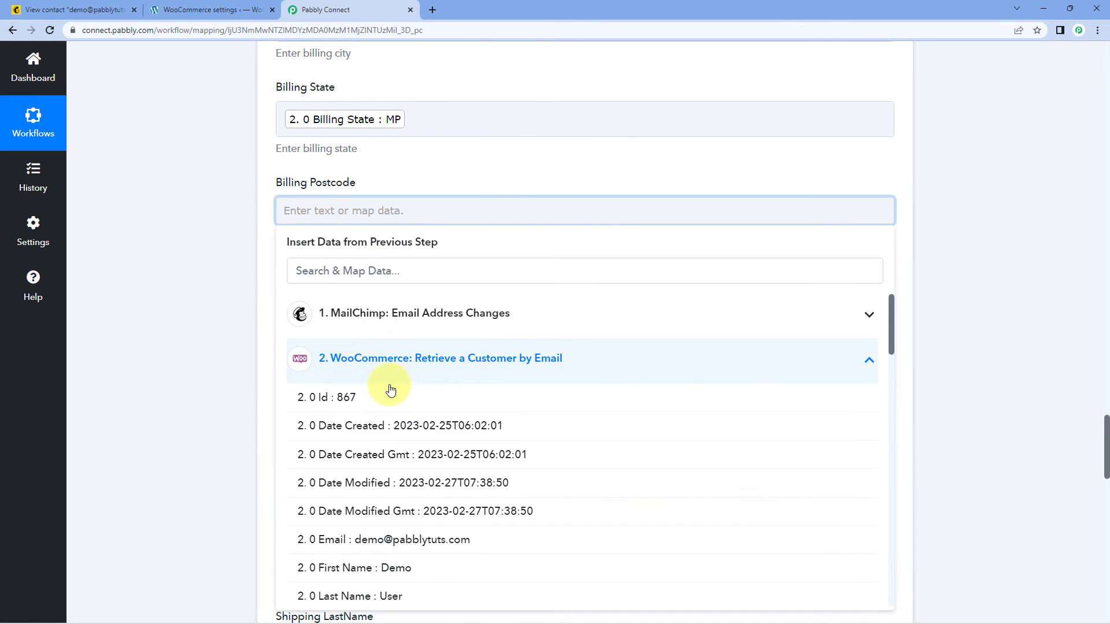
{"action": "scroll", "coordinate": [389, 389], "scroll_direction": "down", "scroll_amount": 5}
{"action": "scroll", "coordinate": [393, 422], "scroll_direction": "down", "scroll_amount": 4}
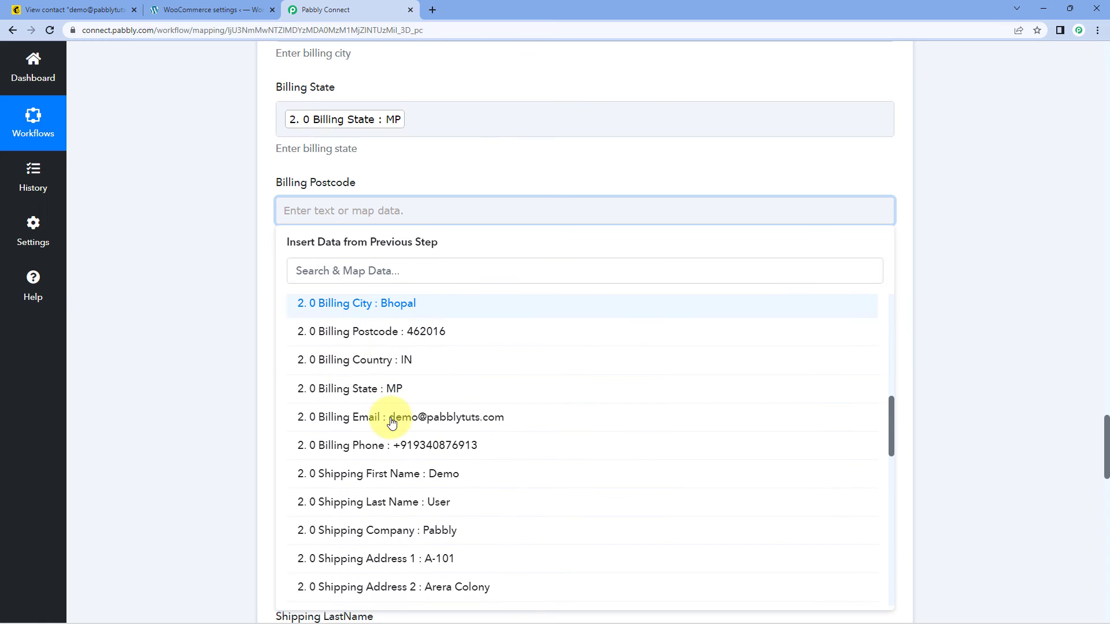
{"action": "left_click", "coordinate": [410, 335]}
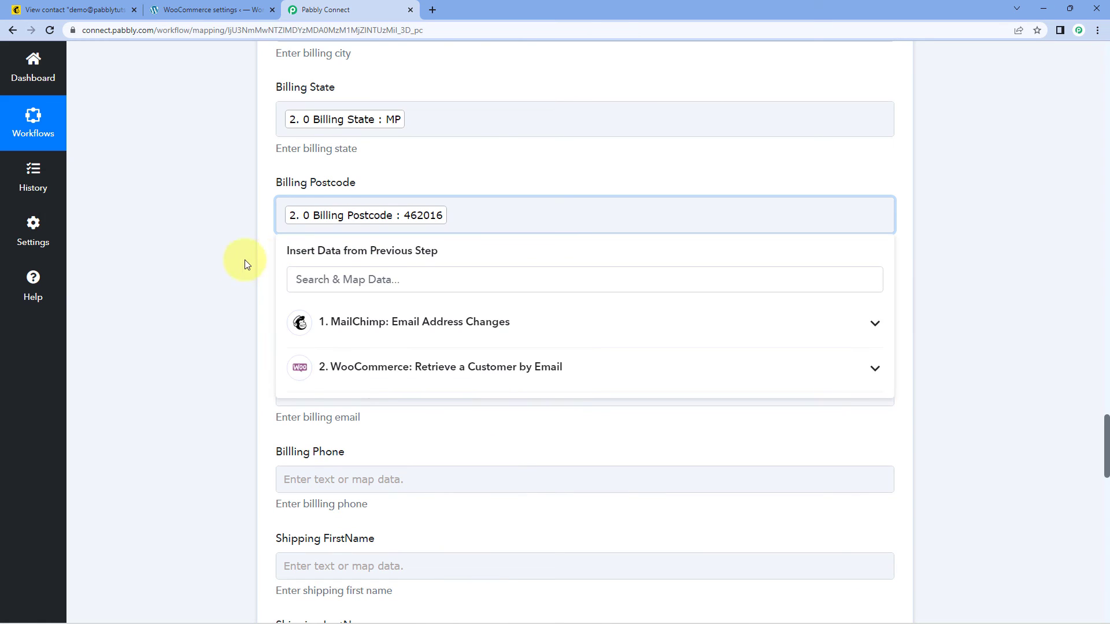
{"action": "left_click", "coordinate": [224, 255]}
Map Billing Country to 0 Billing Country from the Retrieve a Customer by Email step.
{"action": "scroll", "coordinate": [223, 256], "scroll_direction": "up", "scroll_amount": 1}
{"action": "scroll", "coordinate": [260, 243], "scroll_direction": "down", "scroll_amount": 3}
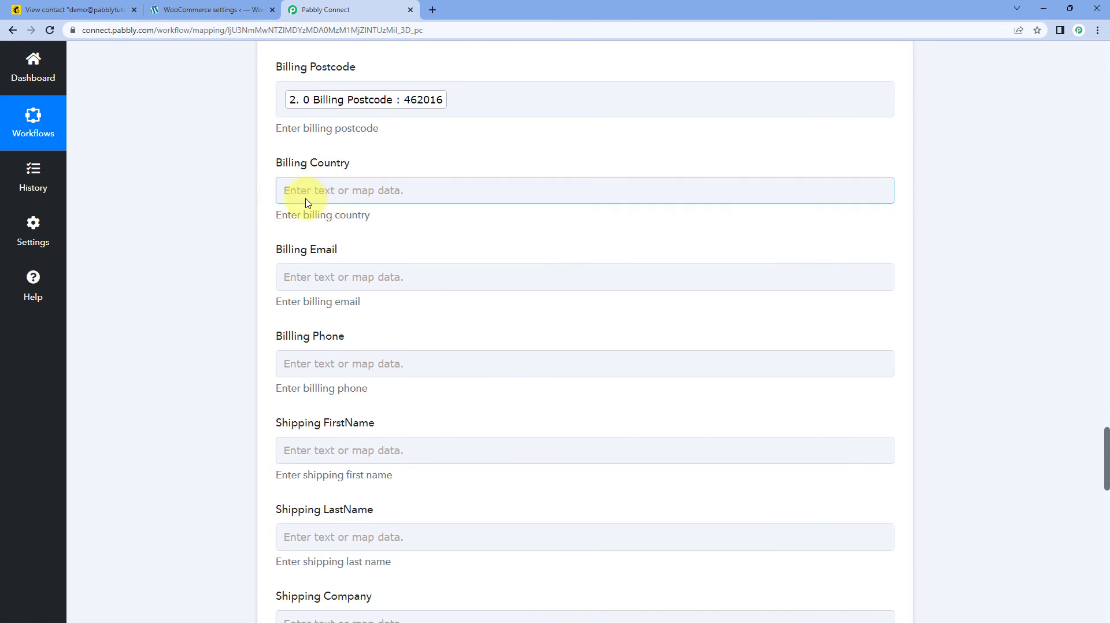
{"action": "left_click", "coordinate": [303, 193]}
{"action": "left_click", "coordinate": [355, 334]}
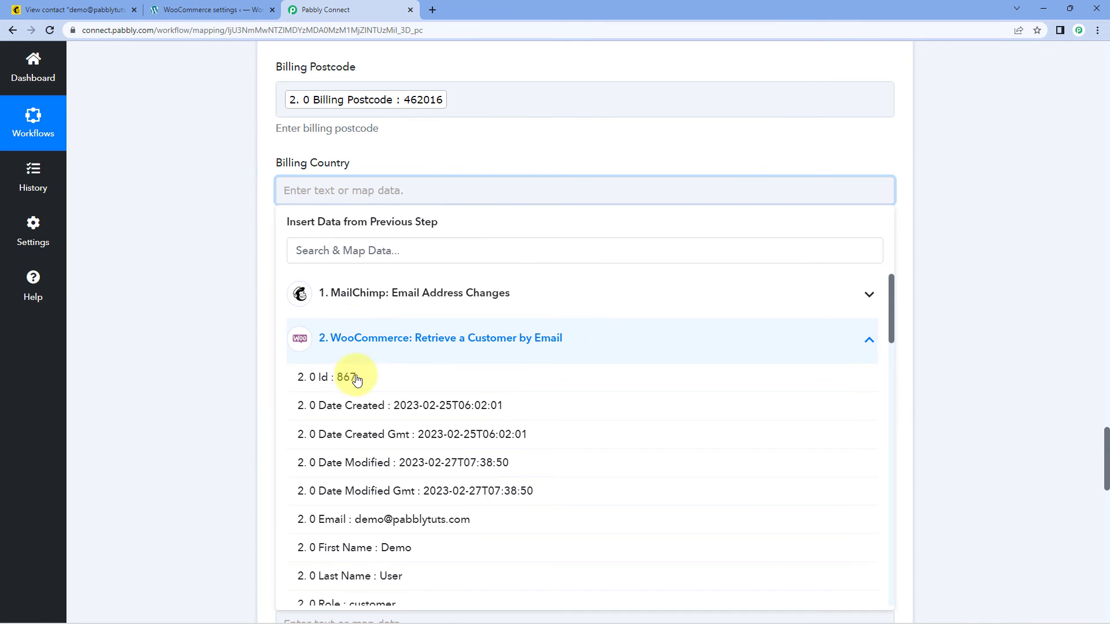
{"action": "scroll", "coordinate": [370, 405], "scroll_direction": "down", "scroll_amount": 5}
{"action": "scroll", "coordinate": [368, 411], "scroll_direction": "down", "scroll_amount": 4}
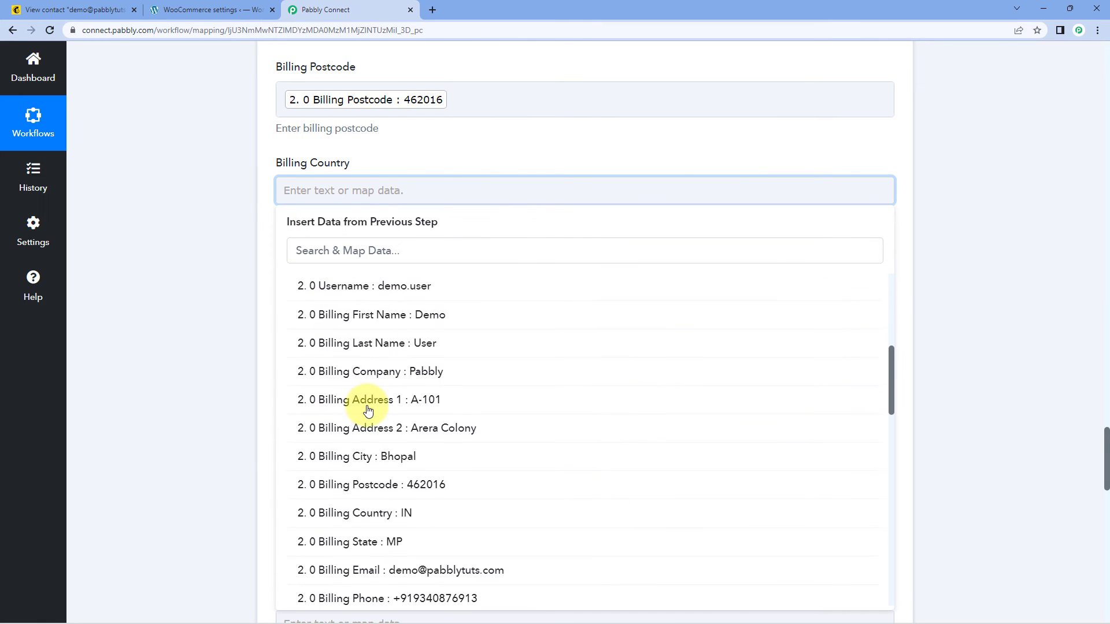
{"action": "left_click", "coordinate": [370, 403]}
{"action": "left_click", "coordinate": [257, 322]}
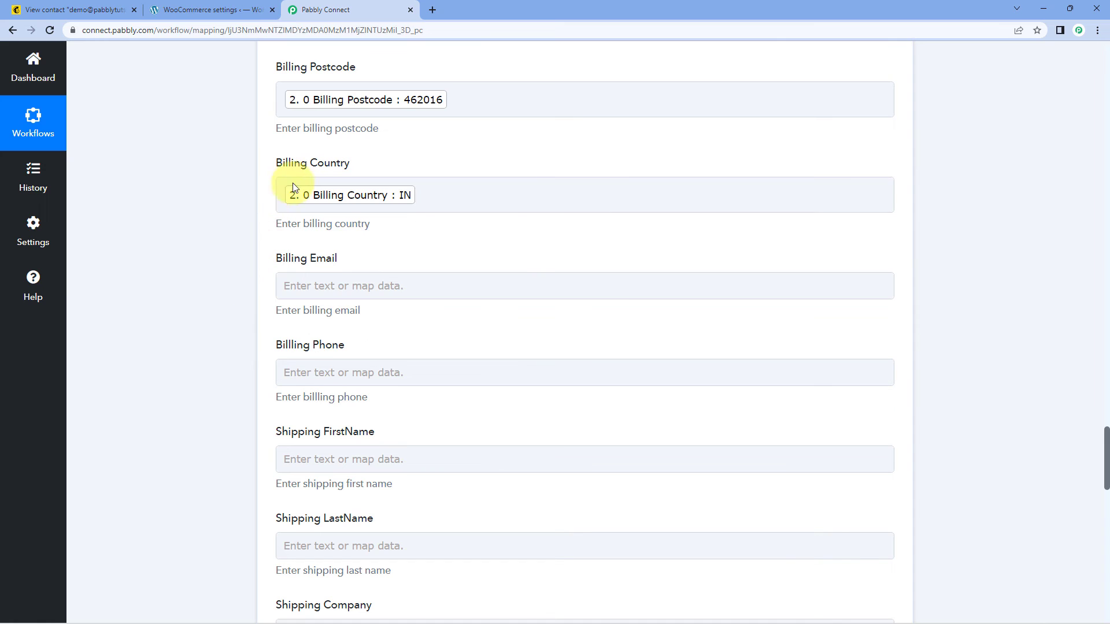
Leave the remaining optional fields empty, then save the Update Customer action and send its test request.
{"action": "scroll", "coordinate": [218, 210], "scroll_direction": "down", "scroll_amount": 3}
{"action": "scroll", "coordinate": [417, 119], "scroll_direction": "down", "scroll_amount": 1}
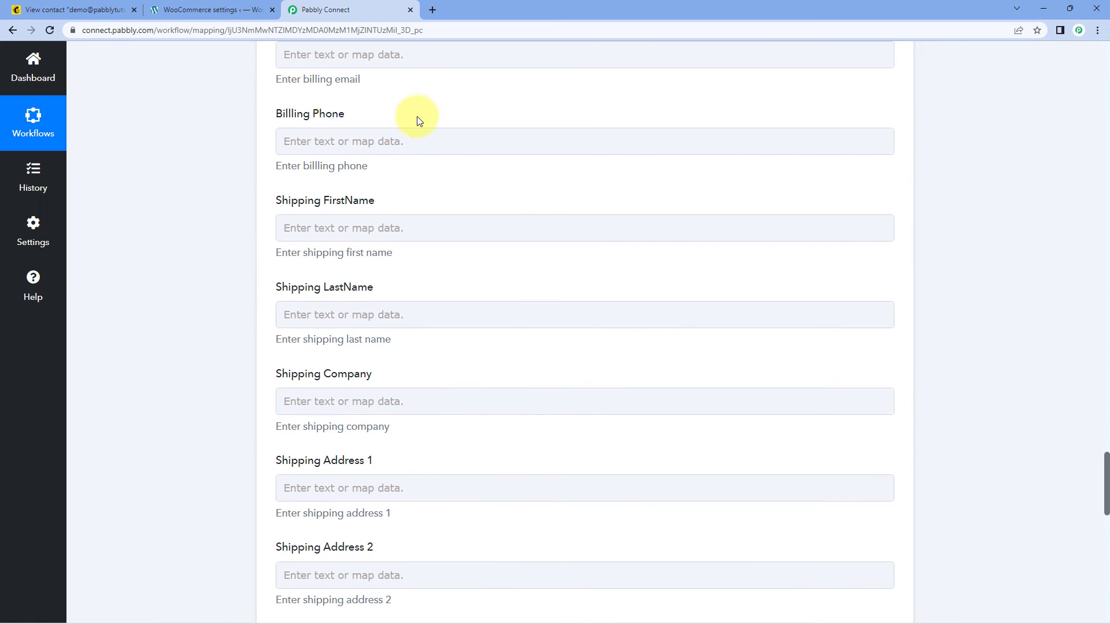
{"action": "scroll", "coordinate": [352, 134], "scroll_direction": "up", "scroll_amount": 5}
{"action": "scroll", "coordinate": [255, 174], "scroll_direction": "down", "scroll_amount": 10}
{"action": "scroll", "coordinate": [254, 234], "scroll_direction": "down", "scroll_amount": 8}
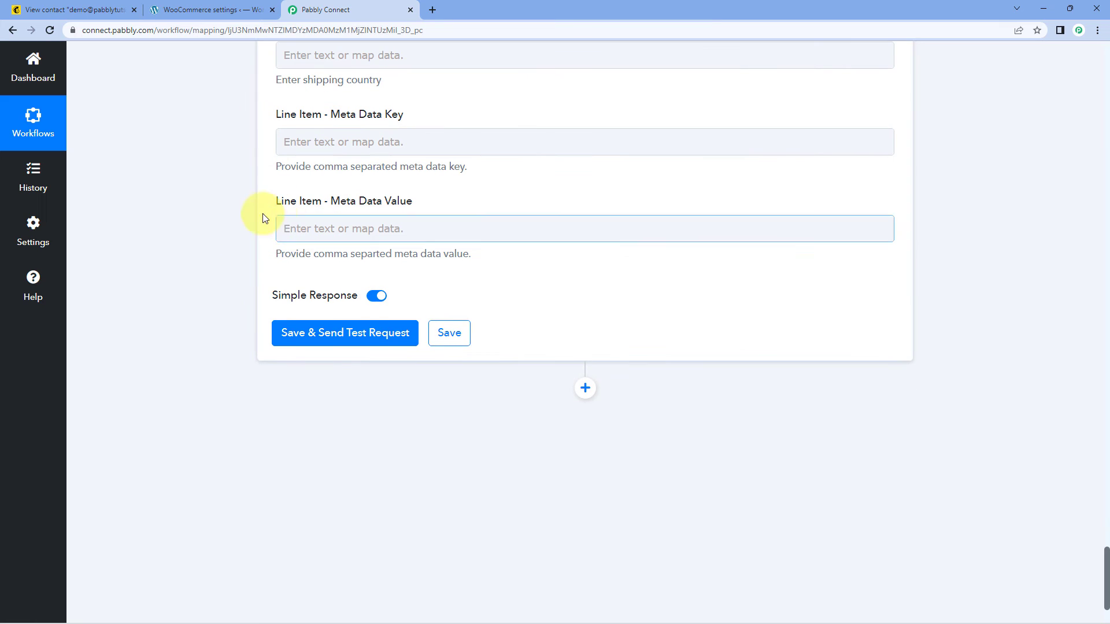
{"action": "left_click", "coordinate": [340, 342]}
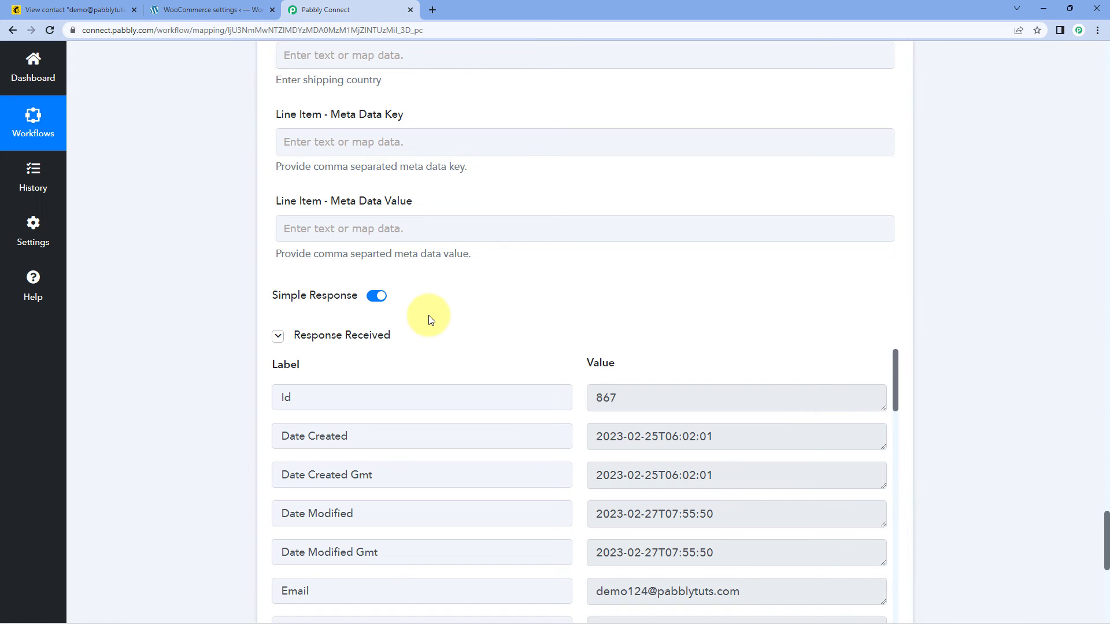
Review the update response and the field mappings of the Update Customer and Retrieve a Customer by Email steps.
{"action": "scroll", "coordinate": [448, 313], "scroll_direction": "down", "scroll_amount": 1}
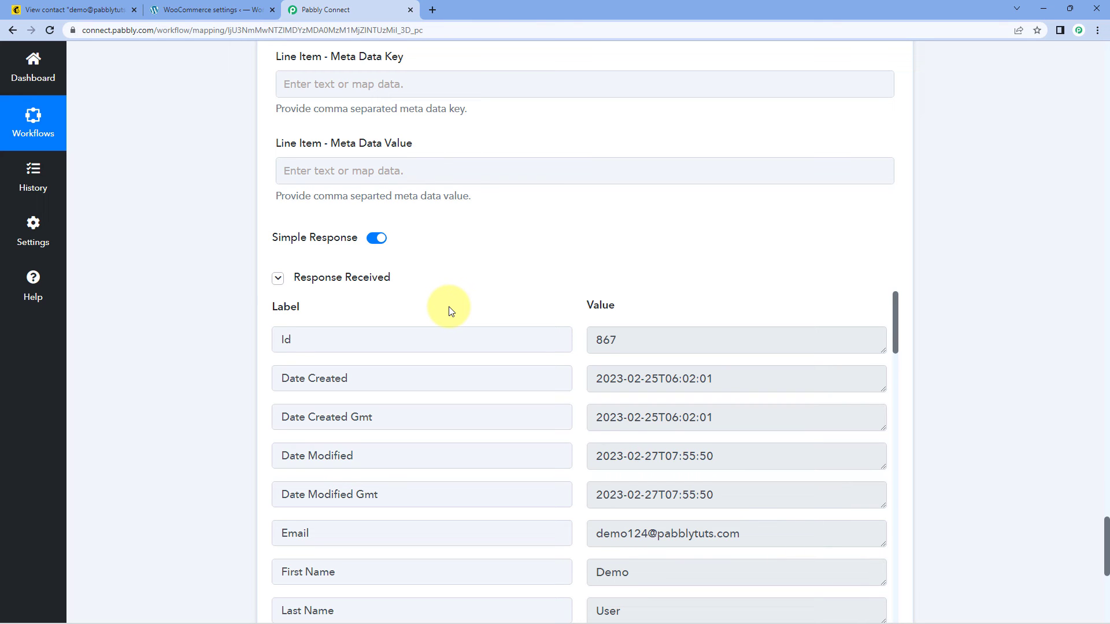
{"action": "scroll", "coordinate": [451, 311], "scroll_direction": "up", "scroll_amount": 15}
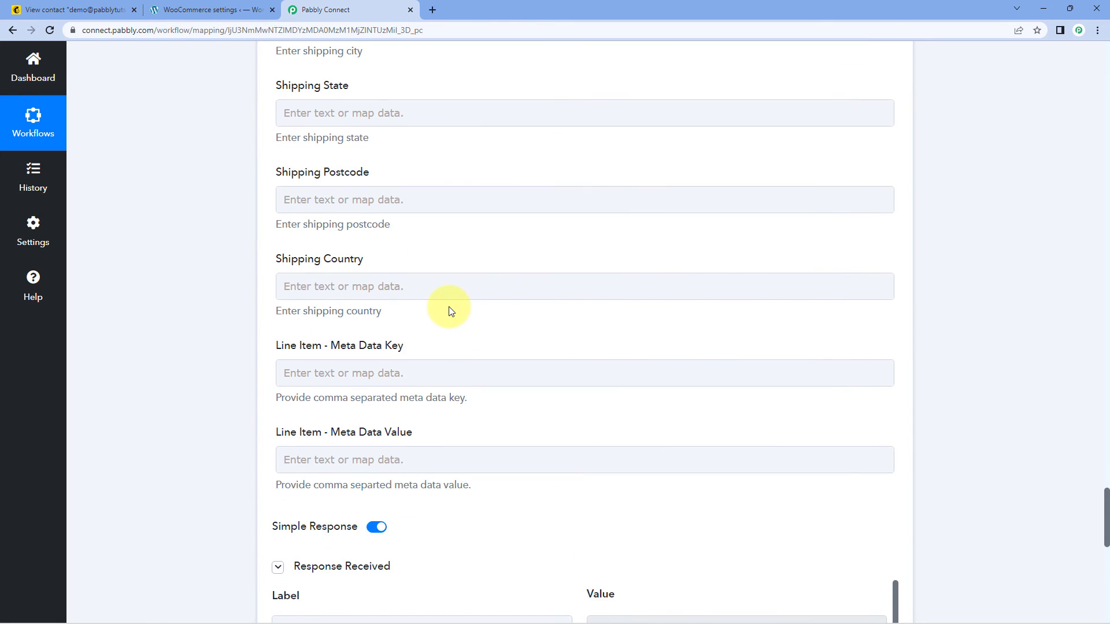
{"action": "scroll", "coordinate": [450, 311], "scroll_direction": "up", "scroll_amount": 20}
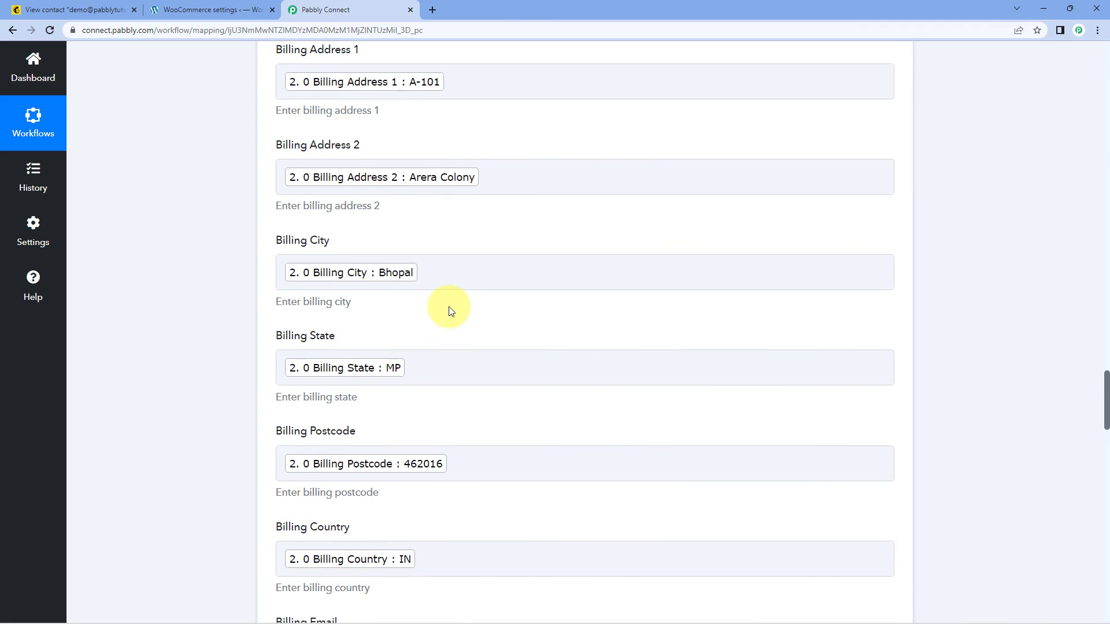
{"action": "scroll", "coordinate": [450, 307], "scroll_direction": "up", "scroll_amount": 11}
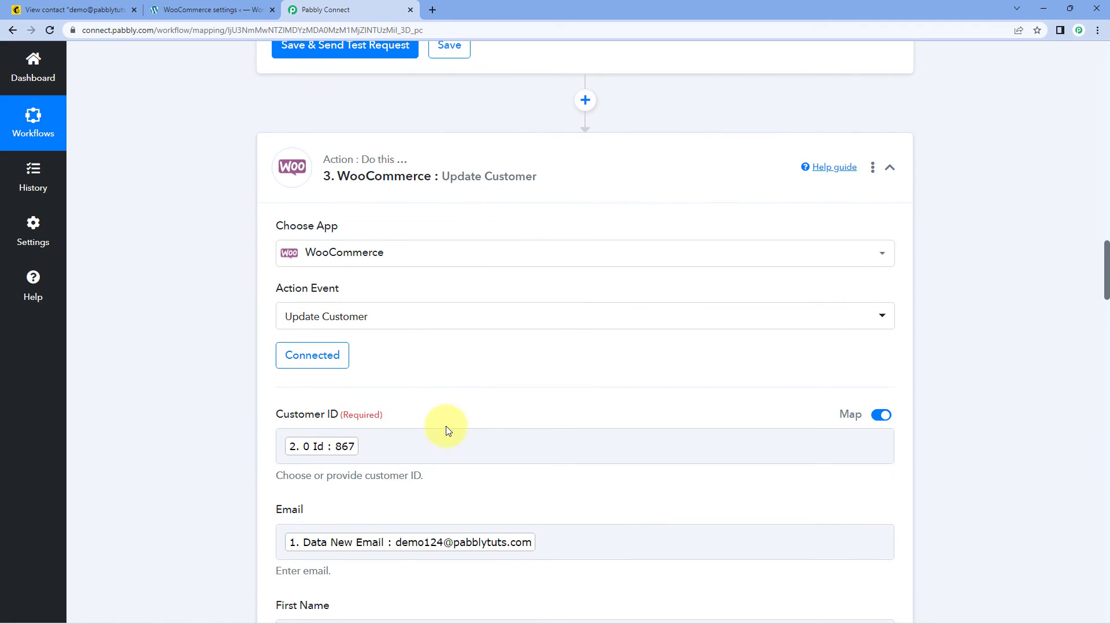
{"action": "scroll", "coordinate": [445, 431], "scroll_direction": "up", "scroll_amount": 20}
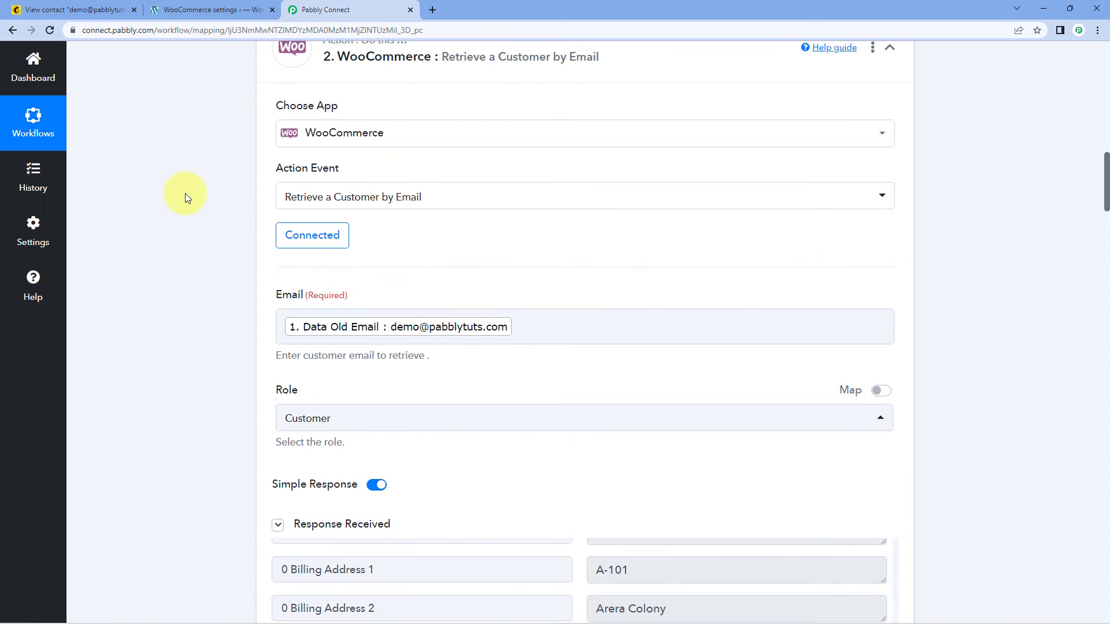
{"action": "scroll", "coordinate": [203, 203], "scroll_direction": "down", "scroll_amount": 16}
{"action": "scroll", "coordinate": [213, 220], "scroll_direction": "down", "scroll_amount": 3}
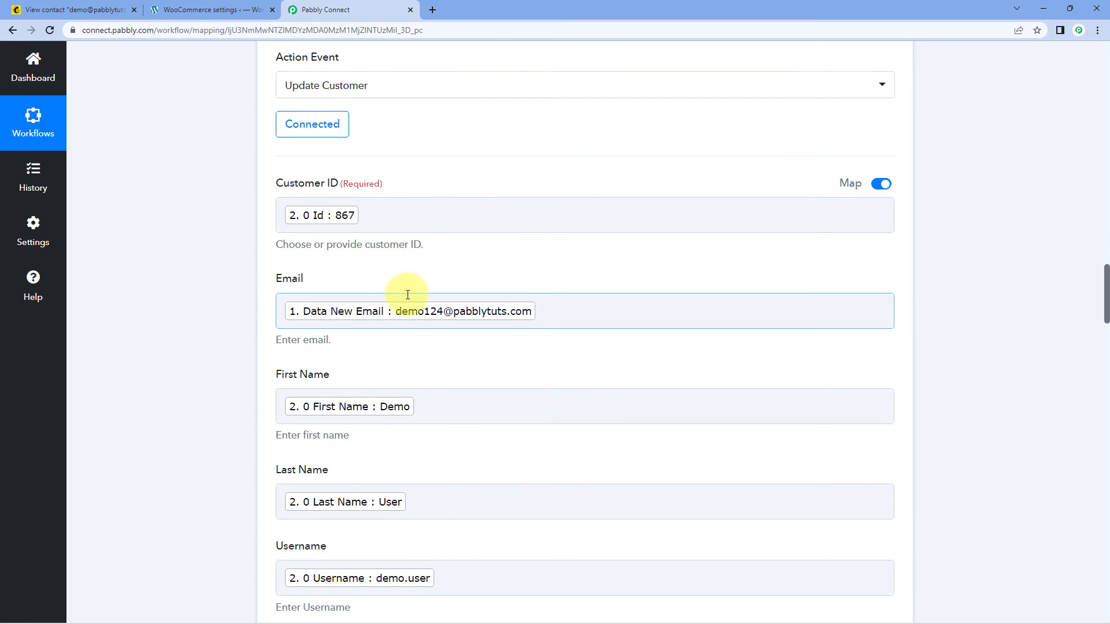
Open the WooCommerce customers list and compare the demo customer's email with the one in the Mailchimp contact profile.
{"action": "left_click", "coordinate": [92, 6]}
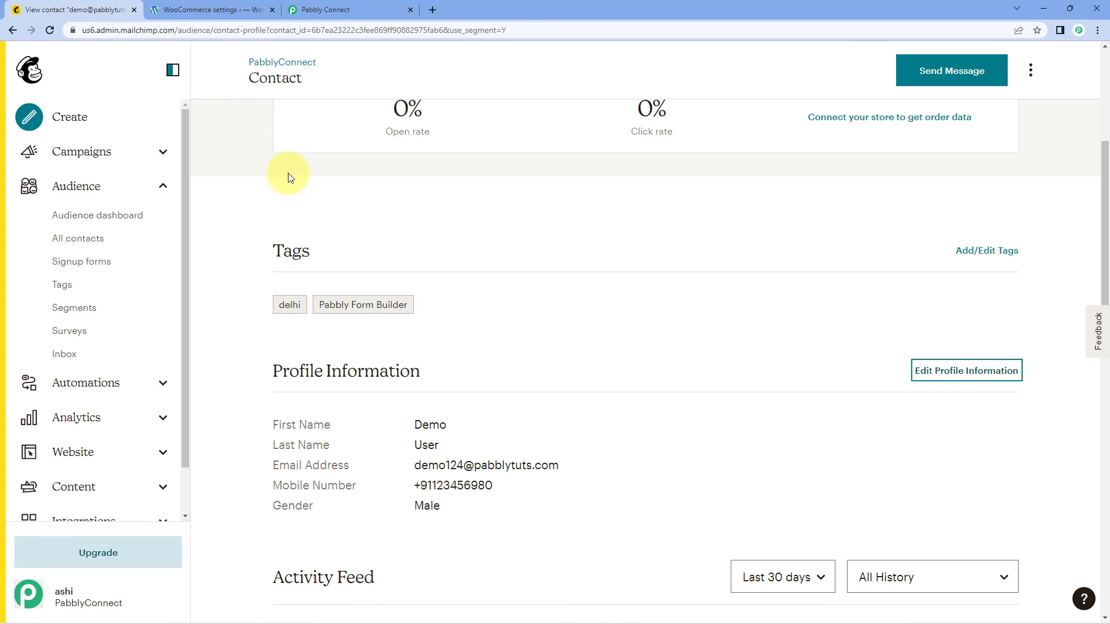
{"action": "left_click", "coordinate": [319, 8]}
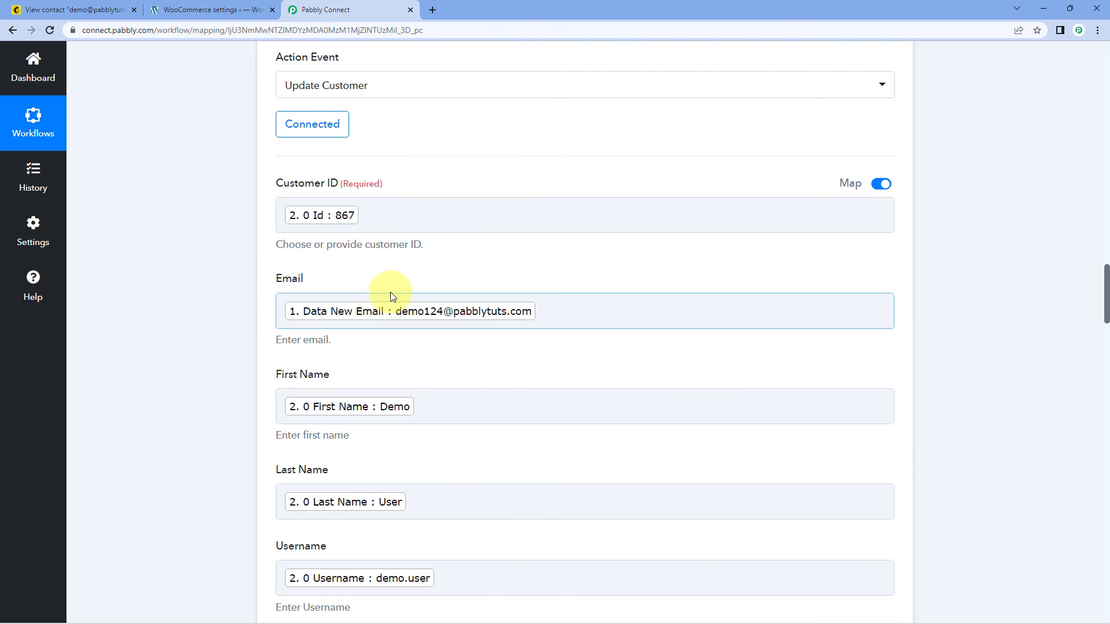
{"action": "left_click", "coordinate": [213, 7]}
{"action": "scroll", "coordinate": [247, 300], "scroll_direction": "up", "scroll_amount": 1}
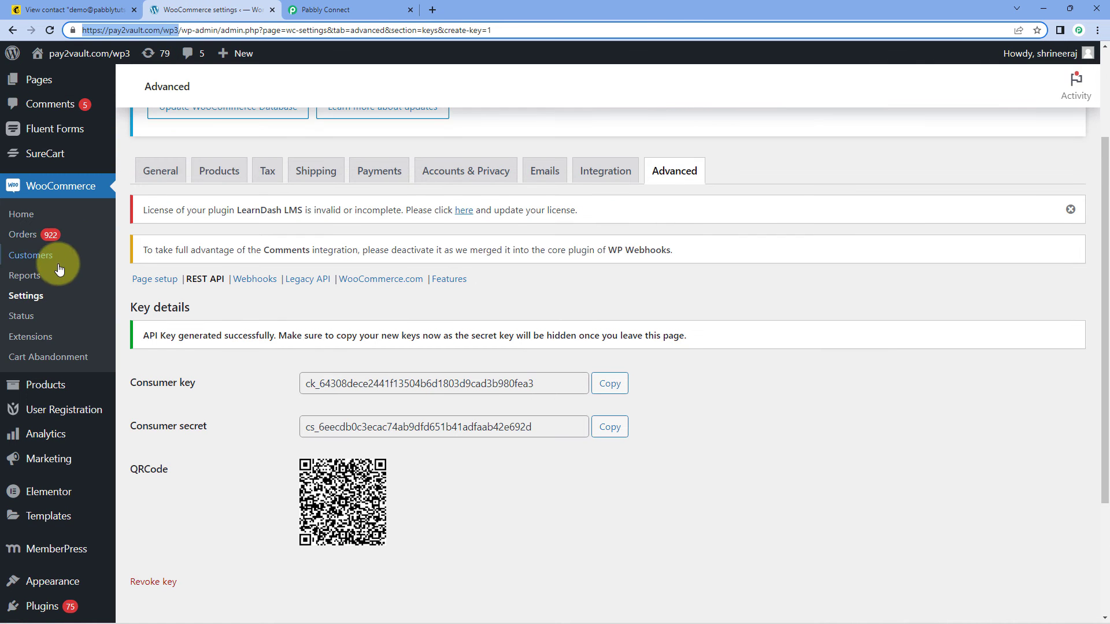
{"action": "left_click", "coordinate": [30, 255]}
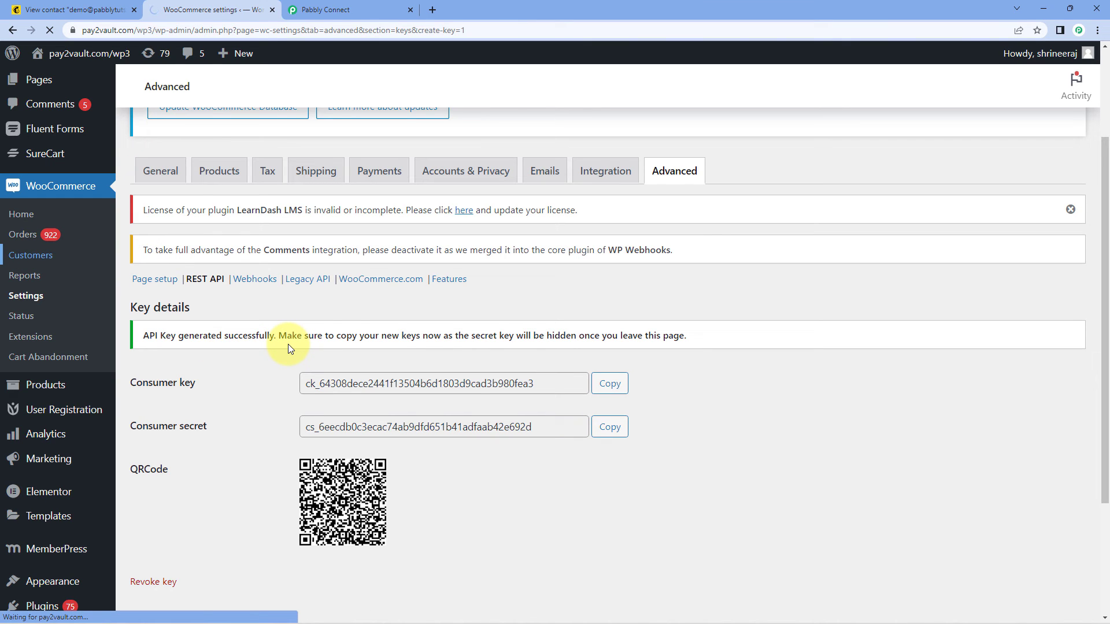
{"action": "scroll", "coordinate": [460, 317], "scroll_direction": "down", "scroll_amount": 2}
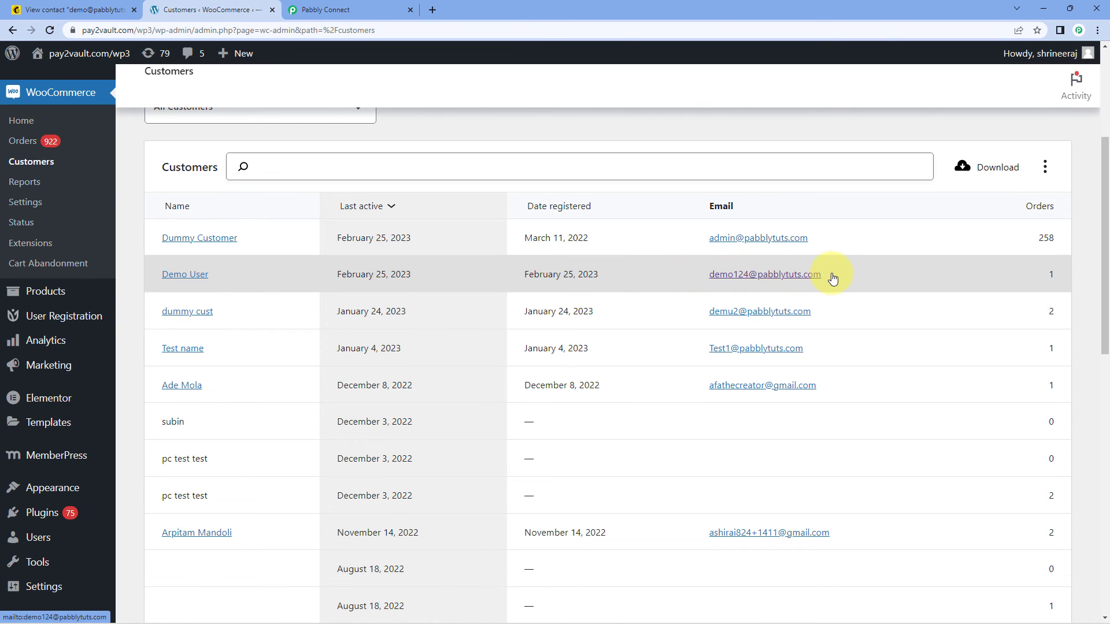
{"action": "left_click", "coordinate": [87, 10]}
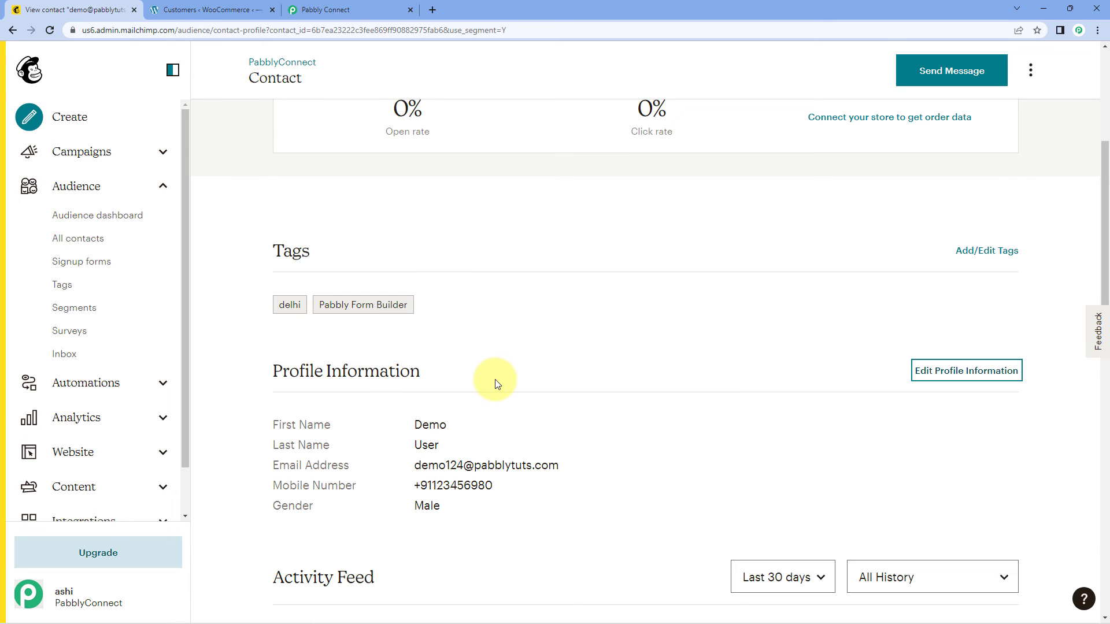
{"action": "left_click_drag", "start_coordinate": [559, 461], "coordinate": [443, 459]}
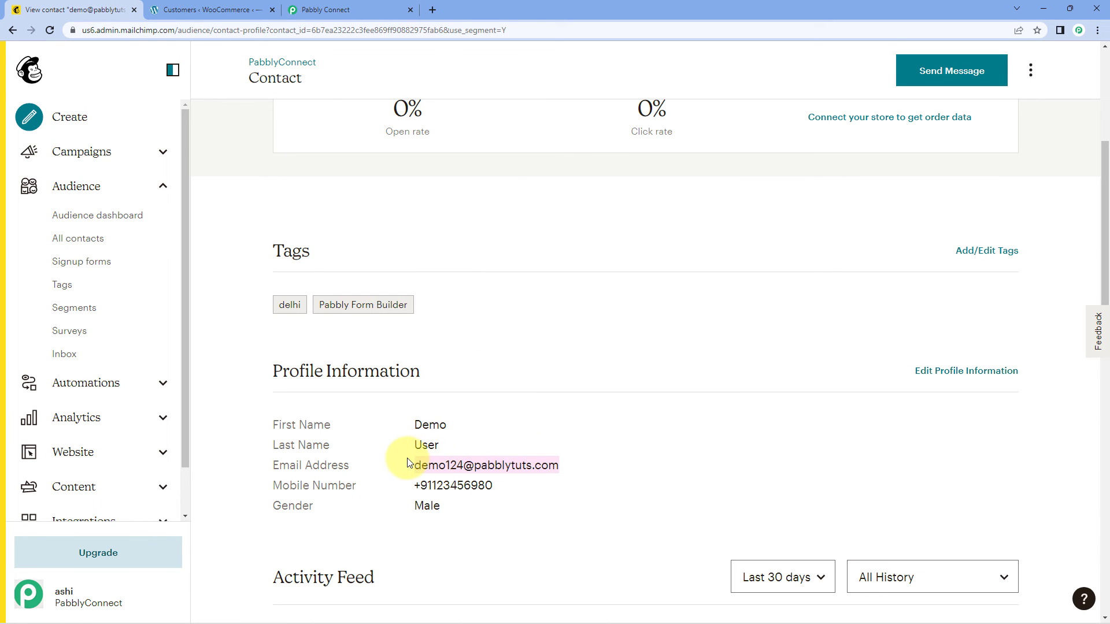
Switch to the Mailchimp to WooCommerce workflow in Pabbly Connect and collapse its trigger and both WooCommerce action steps.
{"action": "left_click", "coordinate": [446, 395]}
{"action": "left_click", "coordinate": [388, 5]}
{"action": "scroll", "coordinate": [900, 254], "scroll_direction": "up", "scroll_amount": 10}
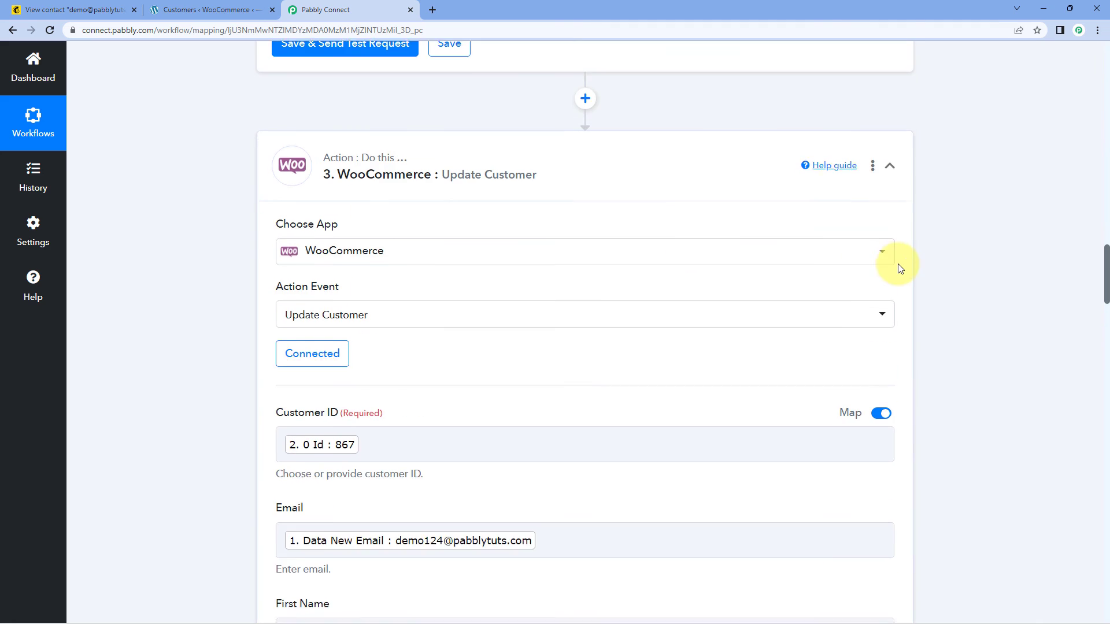
{"action": "scroll", "coordinate": [916, 246], "scroll_direction": "up", "scroll_amount": 15}
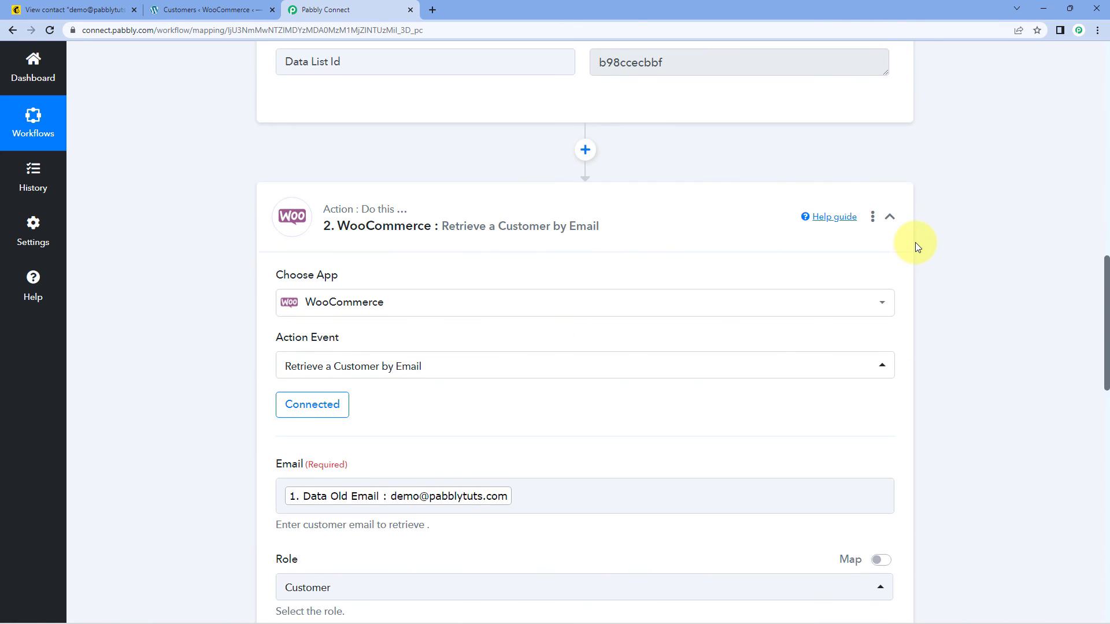
{"action": "scroll", "coordinate": [911, 322], "scroll_direction": "up", "scroll_amount": 10}
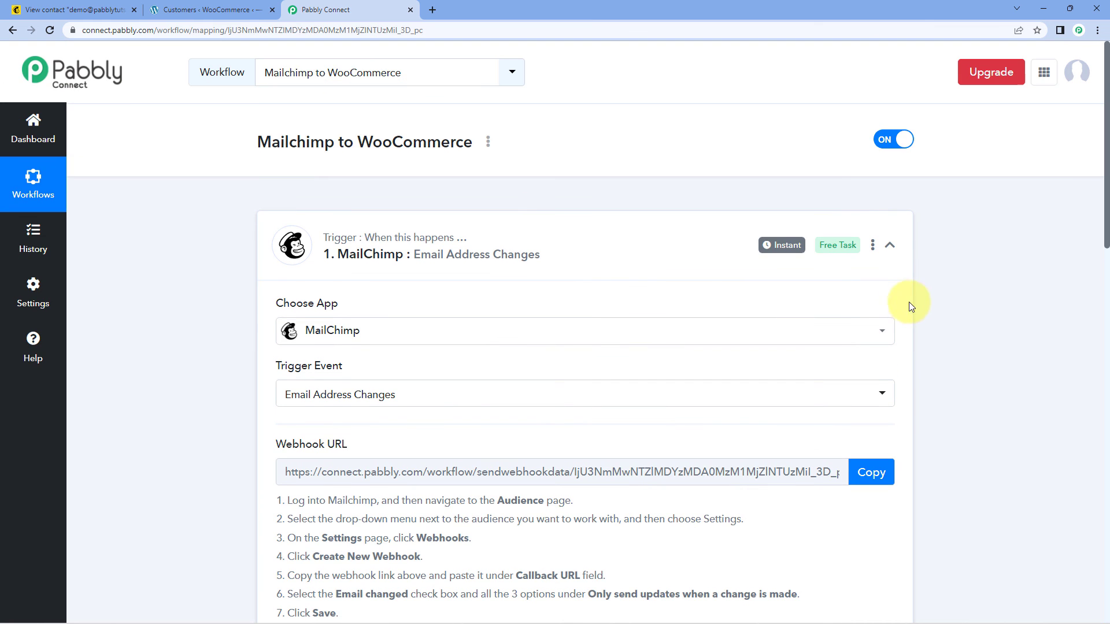
{"action": "left_click", "coordinate": [889, 242]}
{"action": "scroll", "coordinate": [230, 206], "scroll_direction": "down", "scroll_amount": 1}
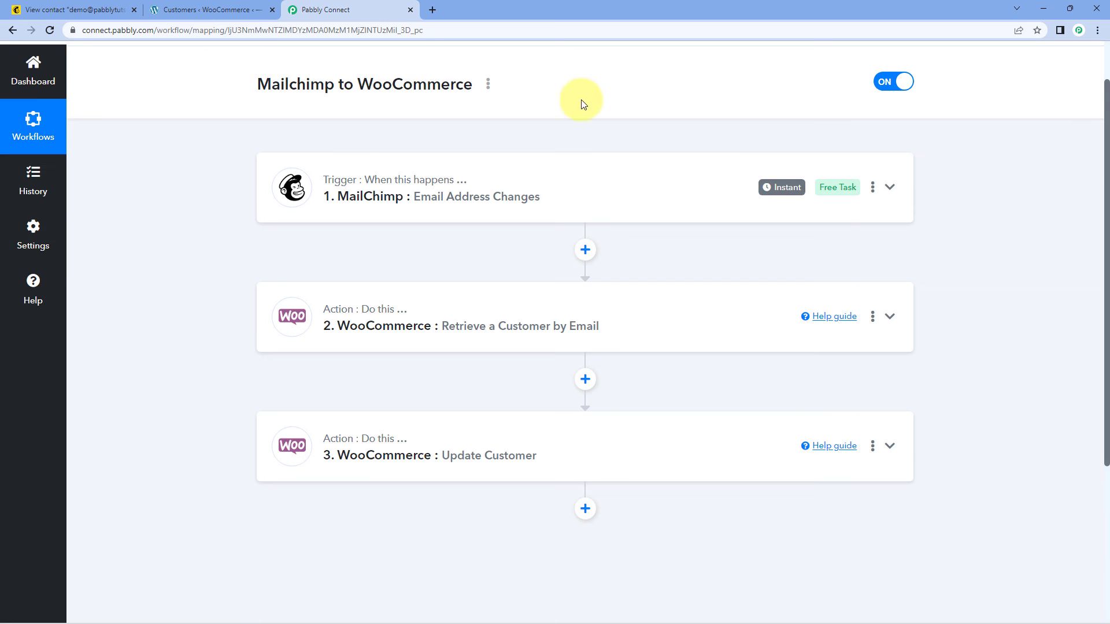
{"action": "scroll", "coordinate": [581, 104], "scroll_direction": "up", "scroll_amount": 1}
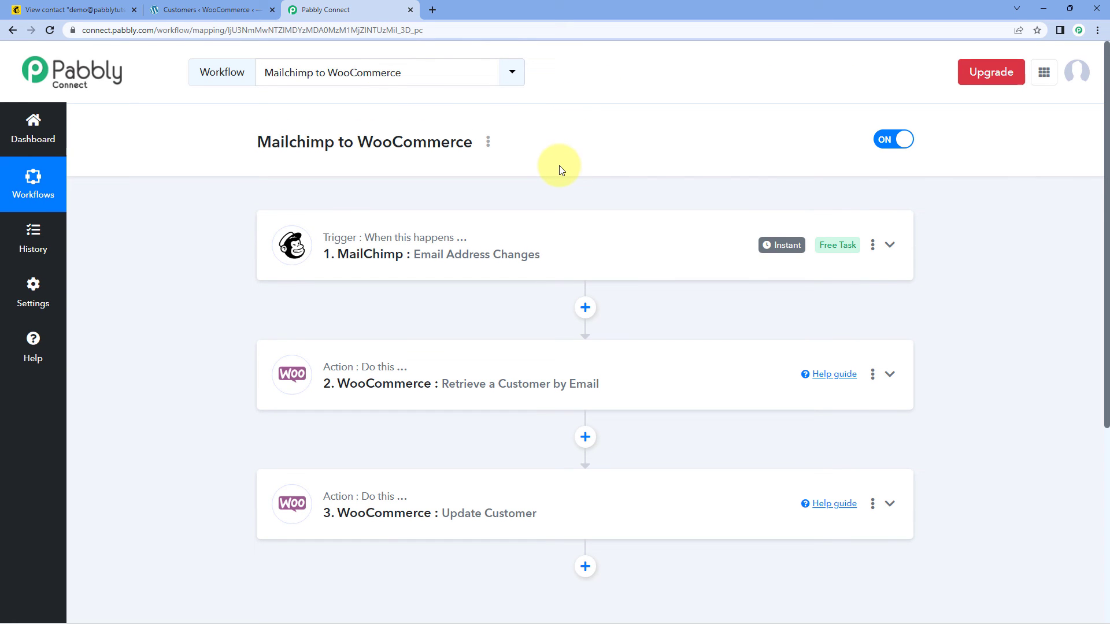
Return to Mailchimp's list of all contacts and compare the test contact's email with the matching entry in the WooCommerce customers list.
{"action": "left_click", "coordinate": [3, 8]}
{"action": "scroll", "coordinate": [280, 204], "scroll_direction": "up", "scroll_amount": 2}
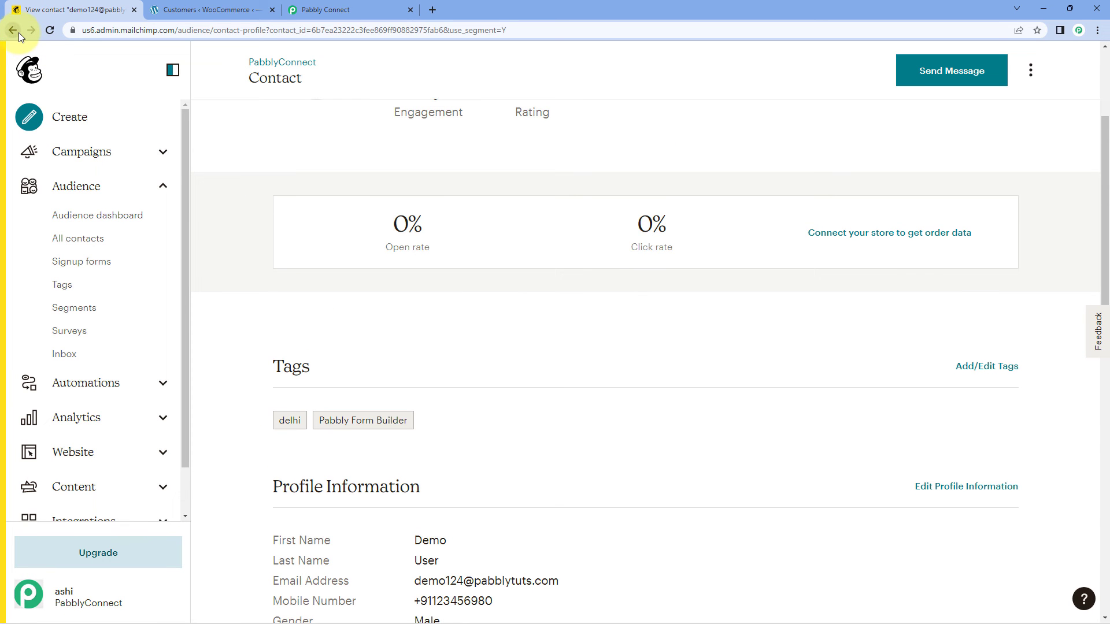
{"action": "left_click", "coordinate": [12, 31]}
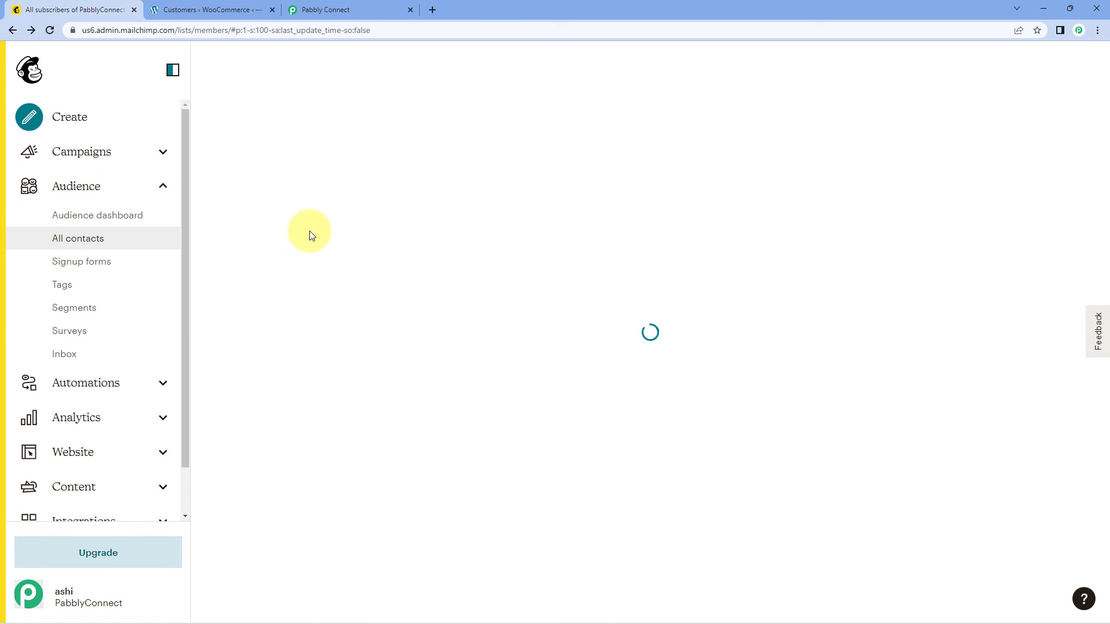
{"action": "scroll", "coordinate": [319, 301], "scroll_direction": "down", "scroll_amount": 2}
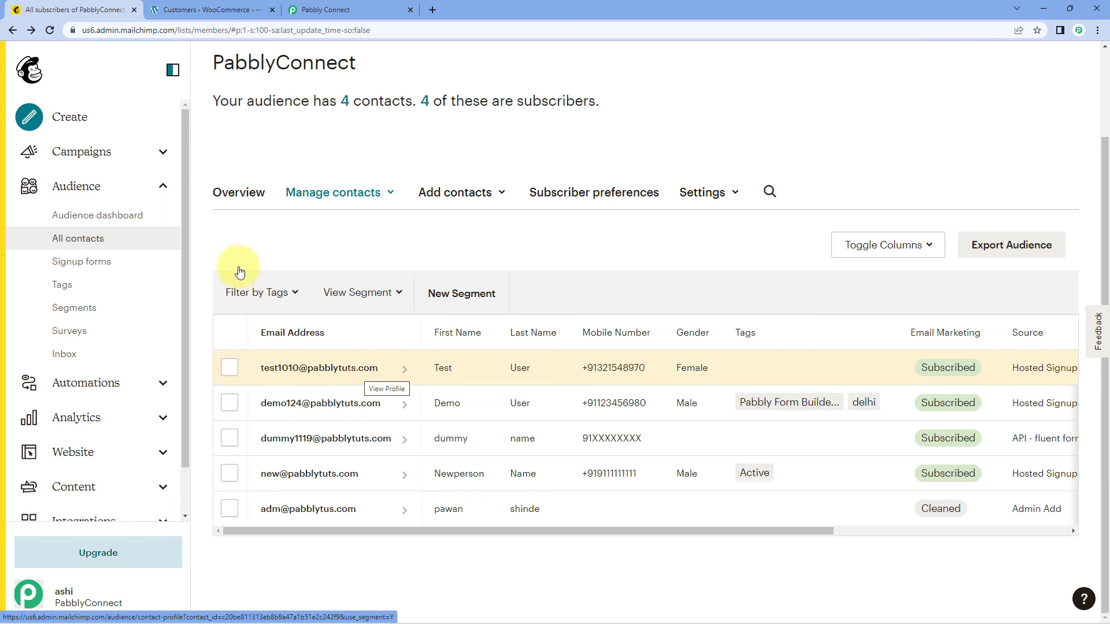
{"action": "left_click", "coordinate": [211, 10]}
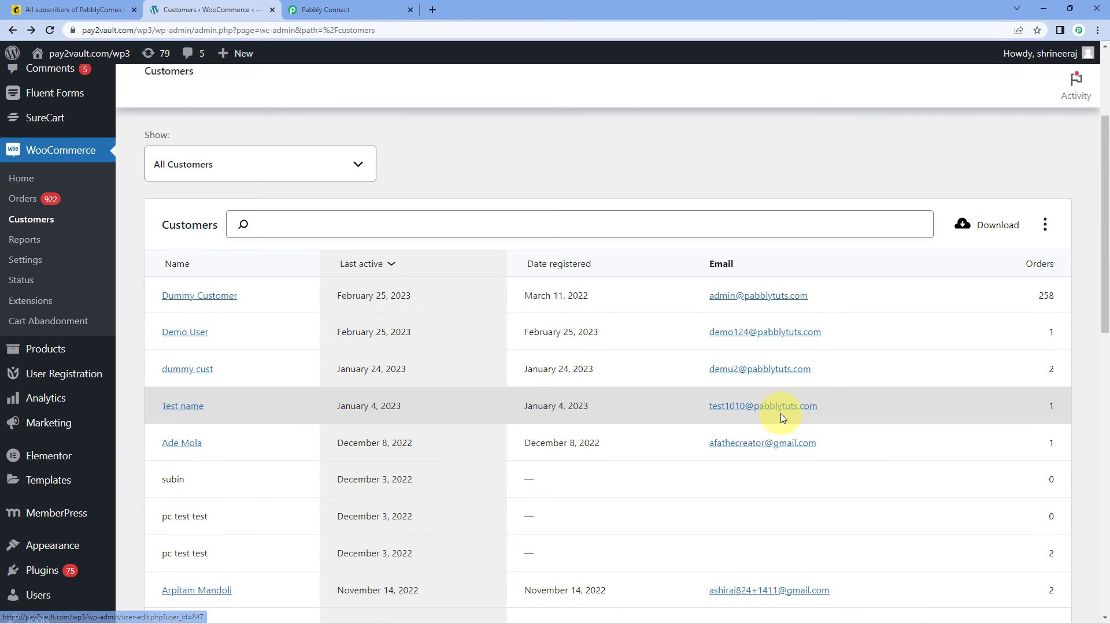
{"action": "left_click", "coordinate": [20, 9]}
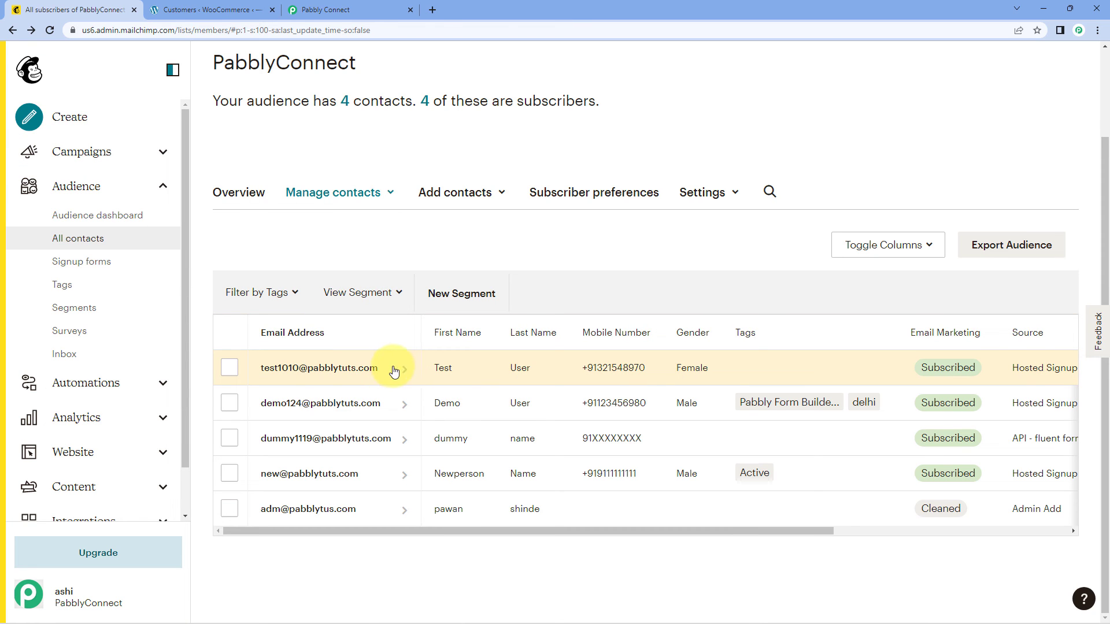
Edit the test contact's profile information in Mailchimp, replacing the email address with a new test address, and save the changes.
{"action": "left_click", "coordinate": [366, 370]}
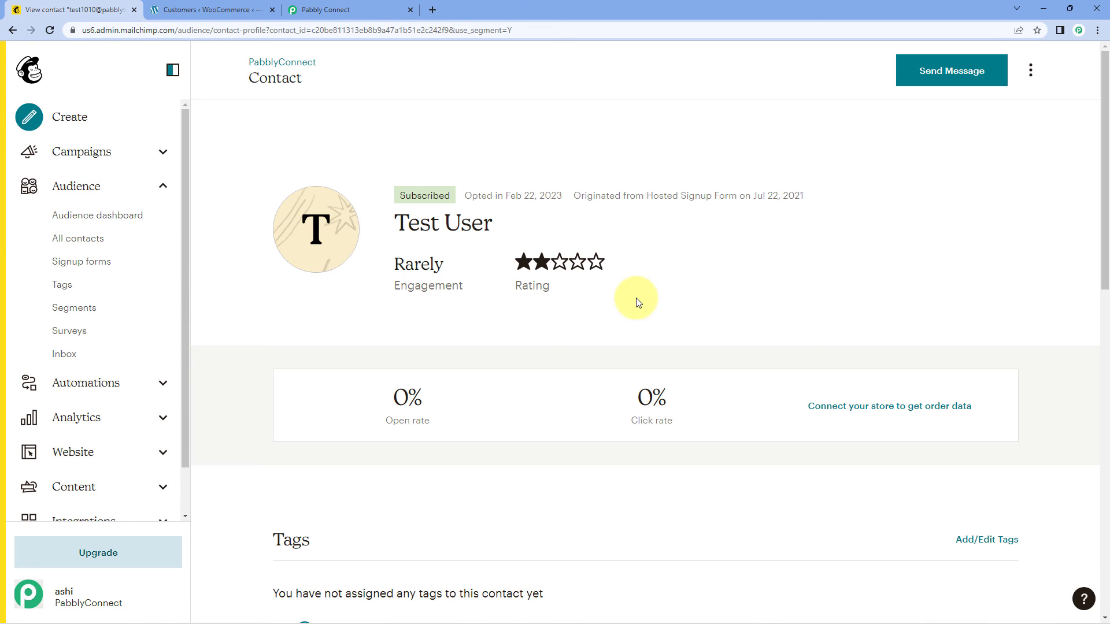
{"action": "scroll", "coordinate": [671, 293], "scroll_direction": "down", "scroll_amount": 3}
{"action": "scroll", "coordinate": [822, 345], "scroll_direction": "down", "scroll_amount": 4}
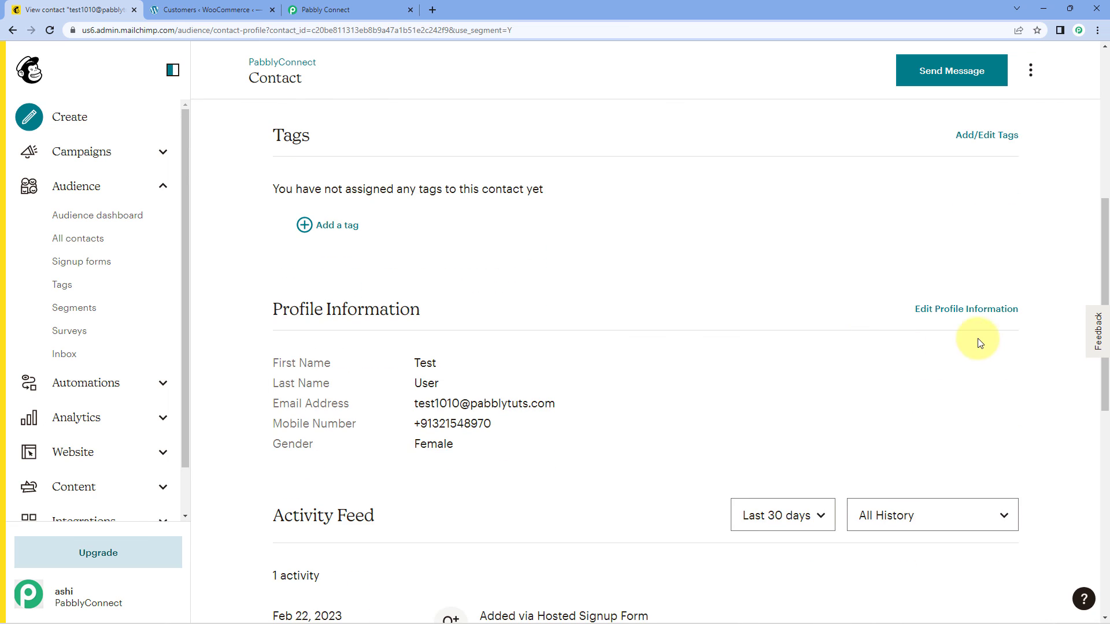
{"action": "left_click", "coordinate": [974, 310]}
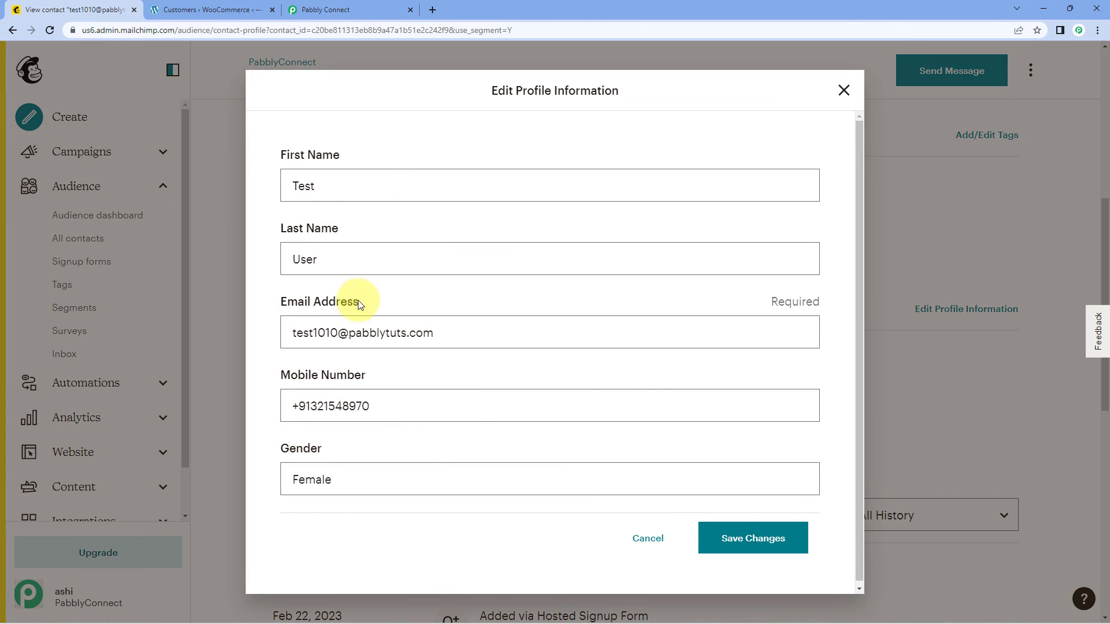
{"action": "left_click", "coordinate": [285, 331]}
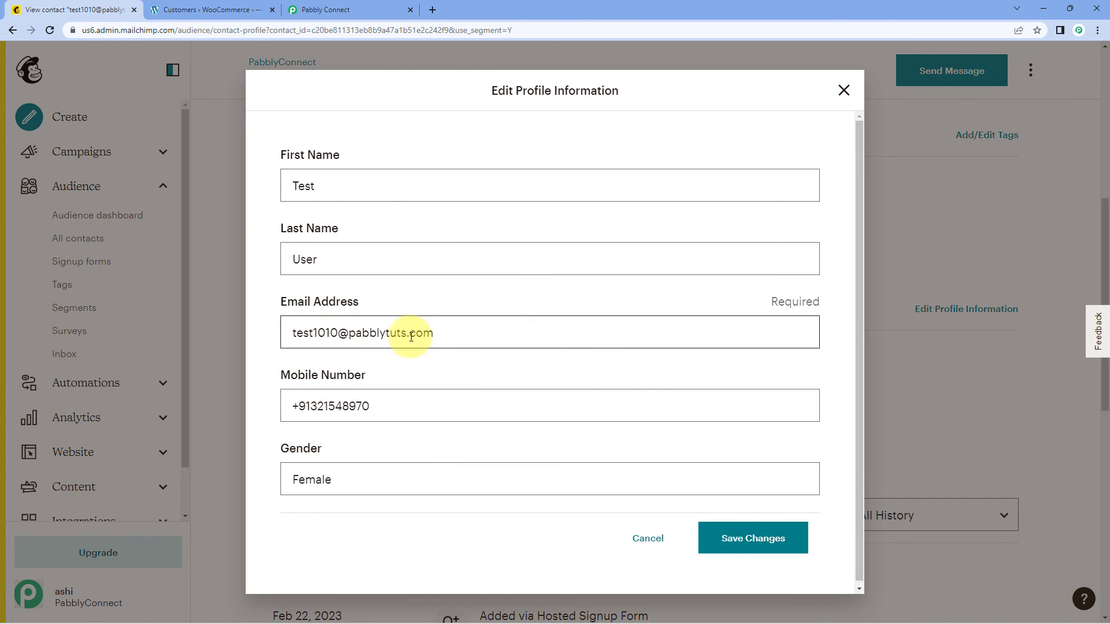
{"action": "left_click", "coordinate": [312, 335]}
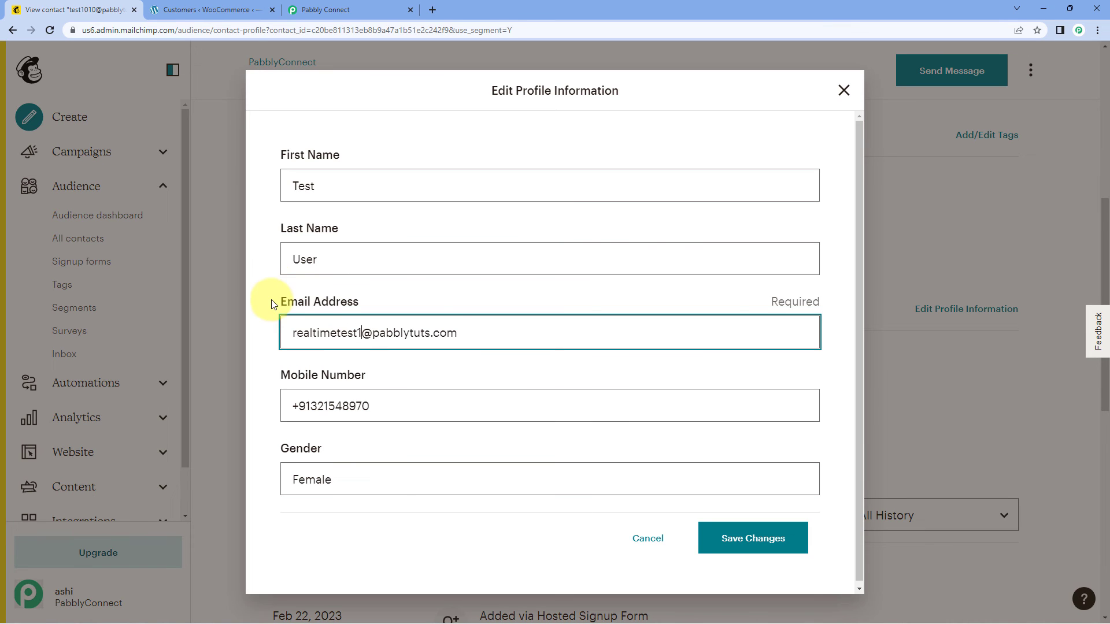
{"action": "left_click", "coordinate": [737, 543]}
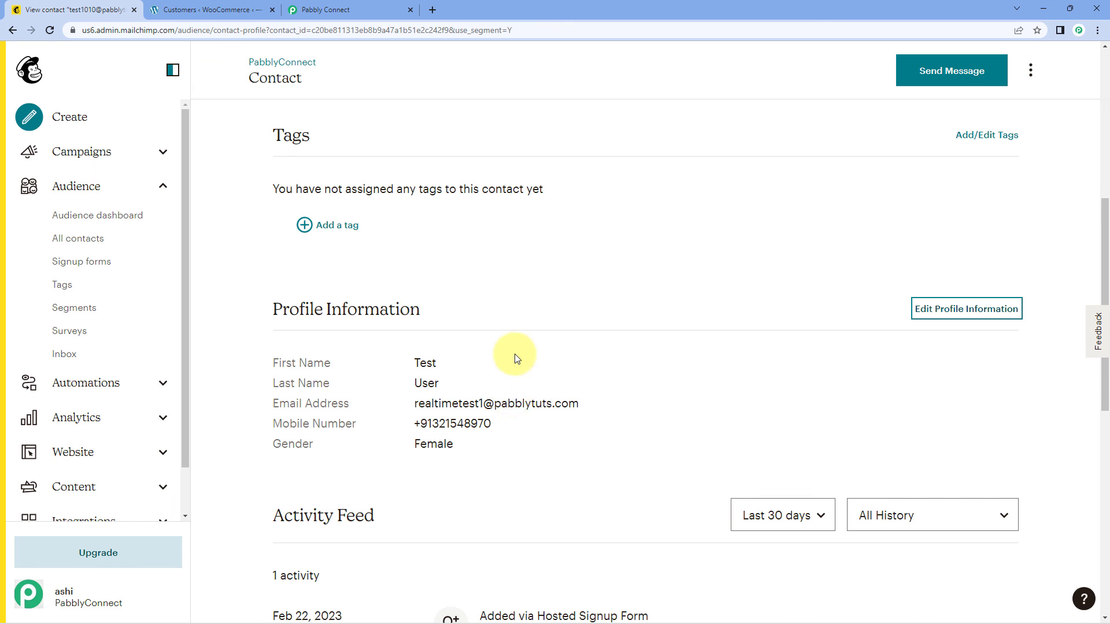
Reload the WooCommerce customers list, compare the test customer's email with the Mailchimp profile, and return to the Pabbly Connect workflow.
{"action": "left_click", "coordinate": [203, 10]}
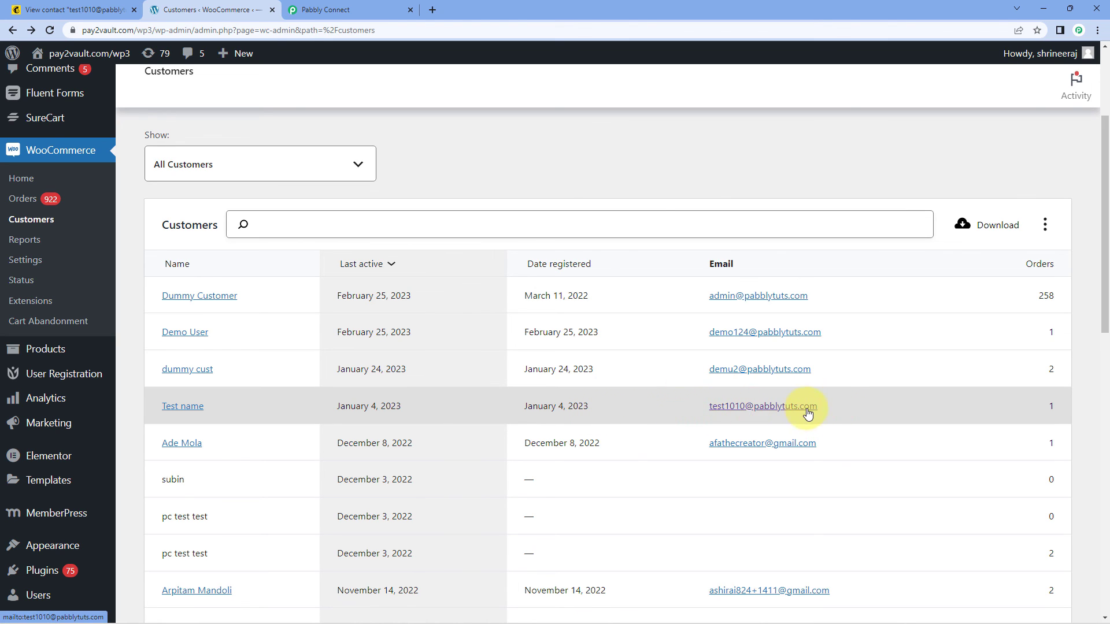
{"action": "left_click", "coordinate": [50, 30]}
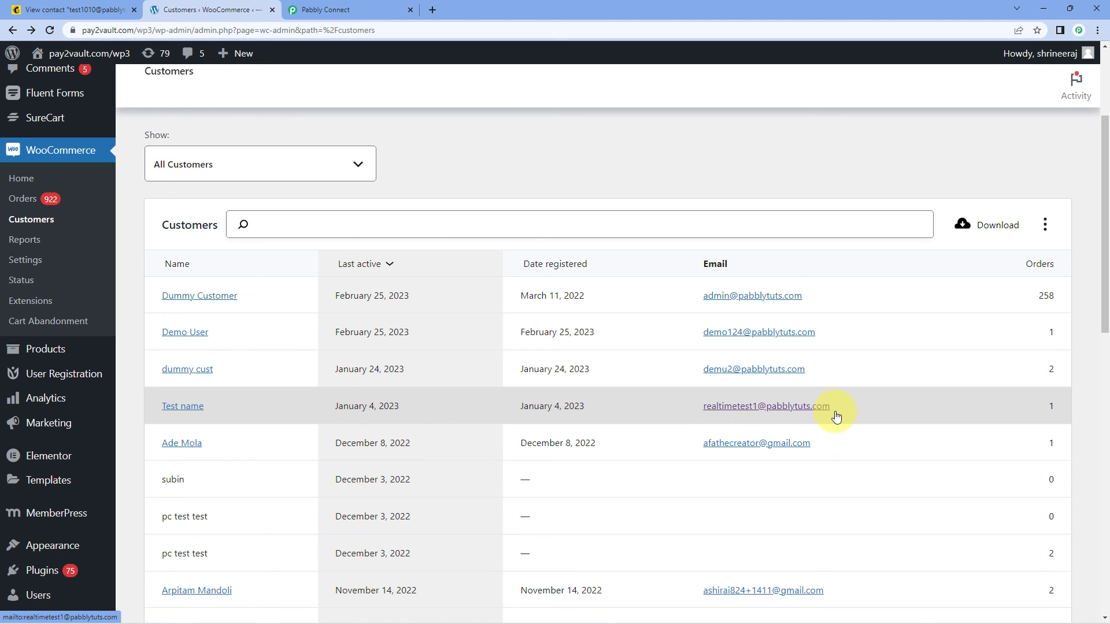
{"action": "left_click", "coordinate": [64, 9]}
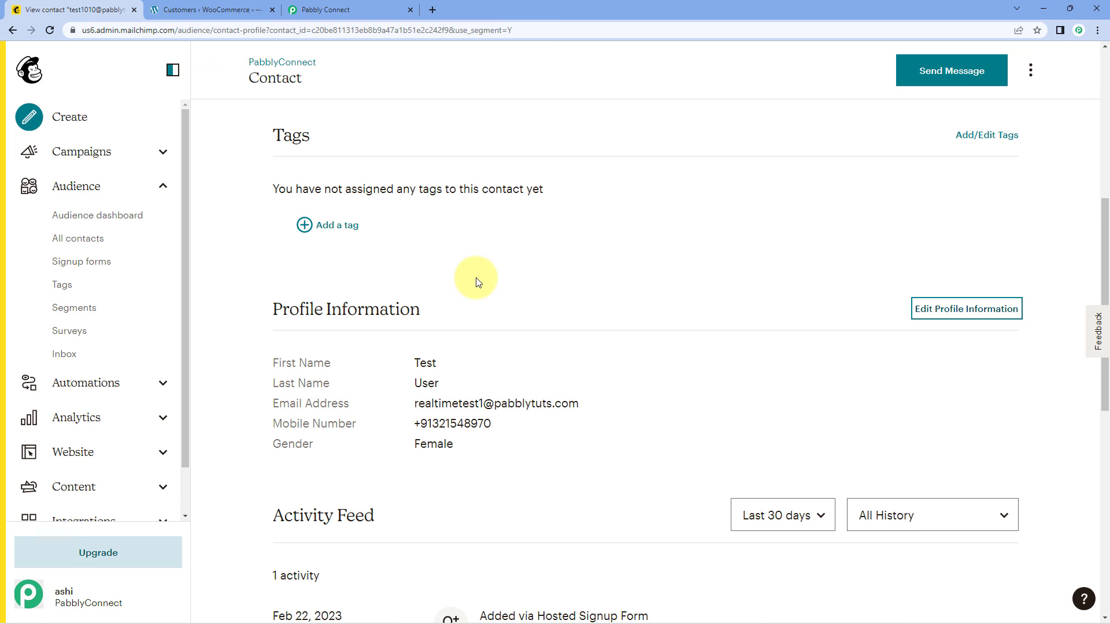
{"action": "left_click", "coordinate": [376, 10]}
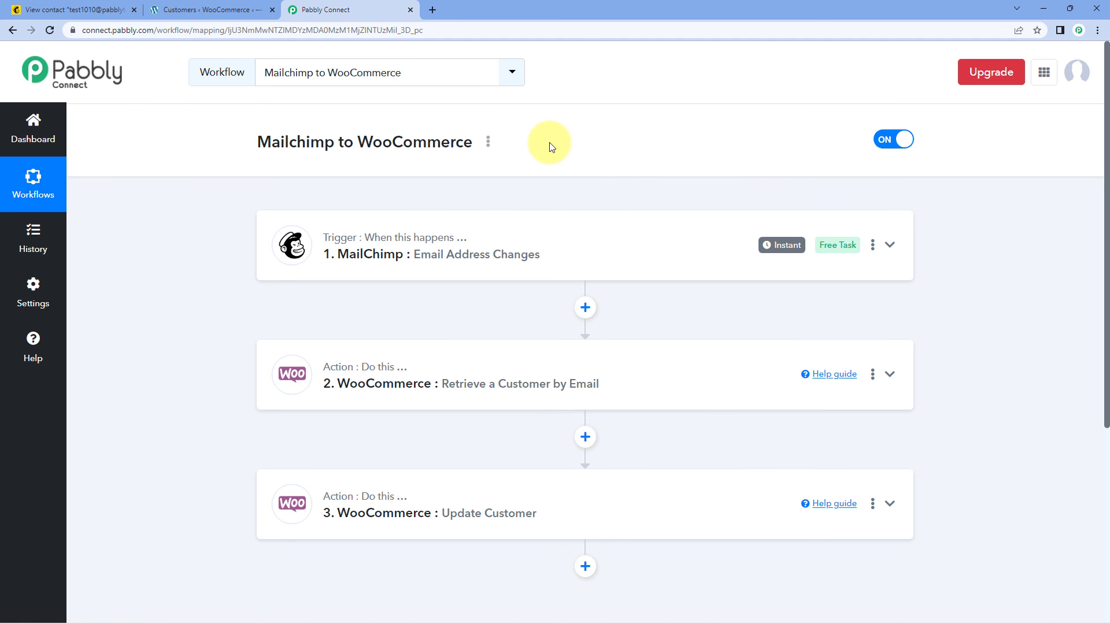